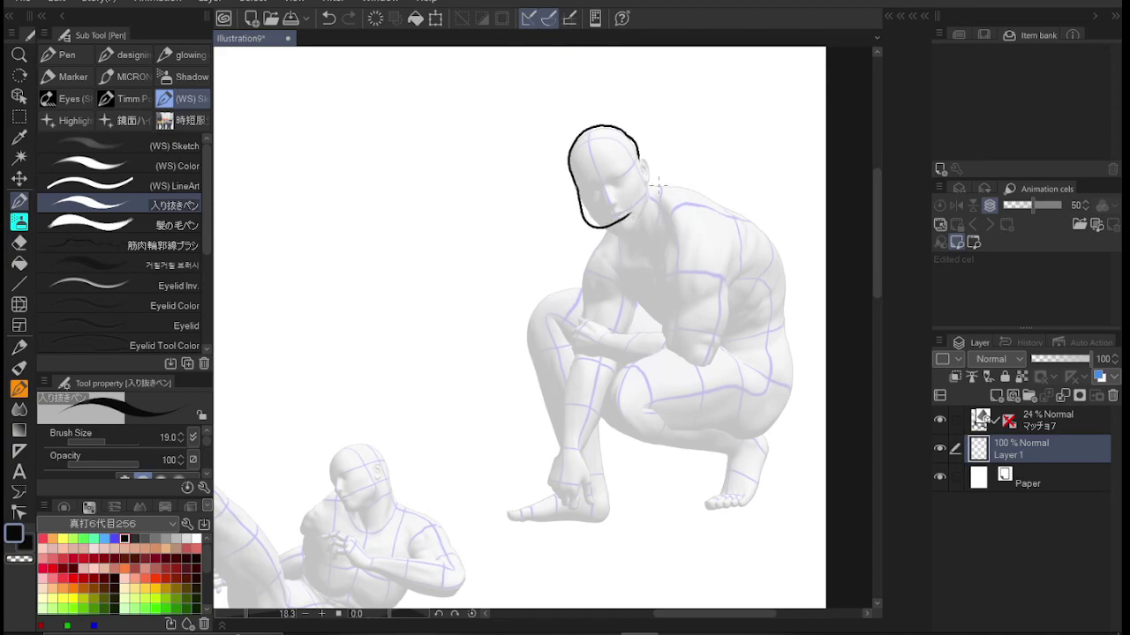
- Outline the crouching figure's head and sketch the mask band and jaw across the face
{"action": "mouse_move", "coordinate": [571, 184]}
{"action": "left_mouse_down"}
{"action": "mouse_move", "coordinate": [646, 162]}
{"action": "mouse_move", "coordinate": [572, 187]}
{"action": "left_mouse_up"}
{"action": "left_click_drag", "start_coordinate": [645, 173], "coordinate": [623, 222]}
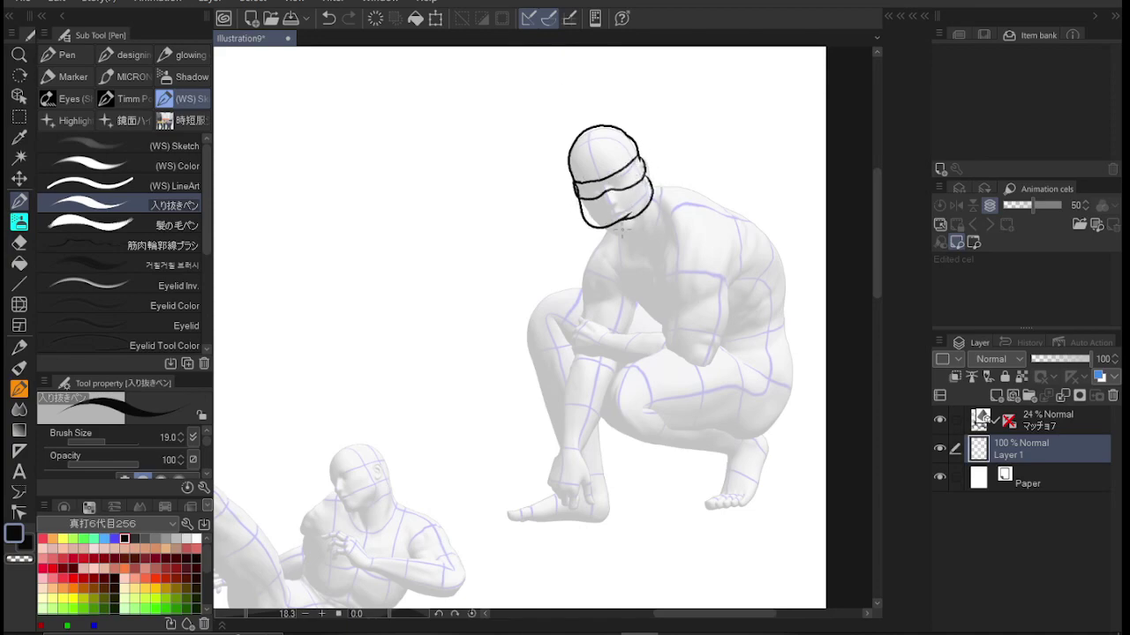
{"action": "key", "text": "ctrl+z"}
- Draw a large curved turtle shell with a scalloped rim along the crouching figure's back
{"action": "mouse_move", "coordinate": [649, 173]}
{"action": "left_mouse_down"}
{"action": "mouse_move", "coordinate": [810, 375]}
{"action": "mouse_move", "coordinate": [701, 194]}
{"action": "mouse_move", "coordinate": [719, 222]}
{"action": "left_mouse_up"}
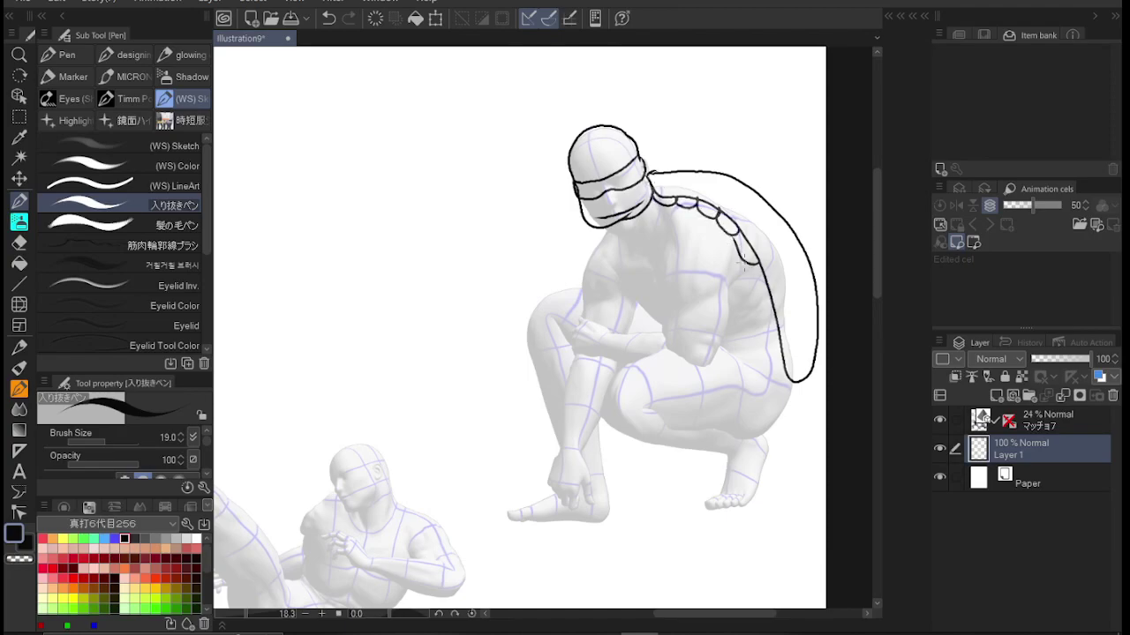
{"action": "left_click_drag", "start_coordinate": [756, 304], "coordinate": [788, 370]}
{"action": "left_click_drag", "start_coordinate": [584, 215], "coordinate": [644, 226]}
{"action": "key", "text": "ctrl+z"}
- Add the crouching figure's jaw detail, chest, arms, upper thigh and inner shell lines using the 髪の毛ペン brush
{"action": "key", "text": "p"}
{"action": "key", "text": "p"}
{"action": "left_click", "coordinate": [176, 225]}
{"action": "key", "text": "ctrl+z"}
{"action": "key", "text": "ctrl+z"}
{"action": "mouse_move", "coordinate": [596, 223]}
{"action": "left_mouse_down"}
{"action": "mouse_move", "coordinate": [641, 217]}
{"action": "mouse_move", "coordinate": [577, 310]}
{"action": "left_mouse_up"}
{"action": "left_click_drag", "start_coordinate": [614, 265], "coordinate": [644, 310]}
{"action": "left_click_drag", "start_coordinate": [664, 210], "coordinate": [669, 287]}
{"action": "left_click_drag", "start_coordinate": [733, 240], "coordinate": [720, 340]}
{"action": "mouse_move", "coordinate": [668, 279]}
{"action": "left_mouse_down"}
{"action": "mouse_move", "coordinate": [679, 336]}
{"action": "mouse_move", "coordinate": [607, 332]}
{"action": "mouse_move", "coordinate": [726, 337]}
{"action": "left_mouse_up"}
{"action": "left_click_drag", "start_coordinate": [609, 357], "coordinate": [706, 378]}
{"action": "left_click_drag", "start_coordinate": [741, 273], "coordinate": [753, 373]}
- Trace the crouching figure's near shoulder and chest plate using the (WS) LineArt brush
{"action": "left_click", "coordinate": [115, 185]}
{"action": "left_click_drag", "start_coordinate": [672, 210], "coordinate": [662, 247]}
{"action": "left_click_drag", "start_coordinate": [733, 231], "coordinate": [728, 250]}
{"action": "left_click_drag", "start_coordinate": [665, 235], "coordinate": [613, 264]}
{"action": "mouse_move", "coordinate": [650, 261]}
{"action": "left_mouse_down"}
{"action": "mouse_move", "coordinate": [667, 300]}
{"action": "mouse_move", "coordinate": [611, 327]}
{"action": "left_mouse_up"}
- Trace the crouching figure's hanging forearm and hand, front knee and shin
{"action": "mouse_move", "coordinate": [570, 360]}
{"action": "left_mouse_down"}
{"action": "mouse_move", "coordinate": [554, 488]}
{"action": "mouse_move", "coordinate": [581, 511]}
{"action": "left_mouse_up"}
{"action": "left_click_drag", "start_coordinate": [583, 475], "coordinate": [599, 505]}
{"action": "left_click_drag", "start_coordinate": [591, 436], "coordinate": [619, 359]}
{"action": "left_click_drag", "start_coordinate": [575, 286], "coordinate": [532, 365]}
{"action": "key", "text": "ctrl+z"}
{"action": "mouse_move", "coordinate": [578, 288]}
{"action": "left_mouse_down"}
{"action": "mouse_move", "coordinate": [557, 362]}
{"action": "mouse_move", "coordinate": [559, 443]}
{"action": "left_mouse_up"}
{"action": "left_click_drag", "start_coordinate": [603, 411], "coordinate": [600, 473]}
- Trace both of the crouching figure's feet, the underside of the thigh and the hip
{"action": "left_click_drag", "start_coordinate": [512, 496], "coordinate": [592, 531]}
{"action": "left_click_drag", "start_coordinate": [602, 466], "coordinate": [611, 533]}
{"action": "mouse_move", "coordinate": [629, 454]}
{"action": "left_mouse_down"}
{"action": "mouse_move", "coordinate": [741, 432]}
{"action": "mouse_move", "coordinate": [784, 399]}
{"action": "left_mouse_up"}
{"action": "left_click_drag", "start_coordinate": [782, 394], "coordinate": [791, 406]}
{"action": "mouse_move", "coordinate": [729, 448]}
{"action": "left_mouse_down"}
{"action": "mouse_move", "coordinate": [695, 501]}
{"action": "mouse_move", "coordinate": [759, 476]}
{"action": "left_mouse_up"}
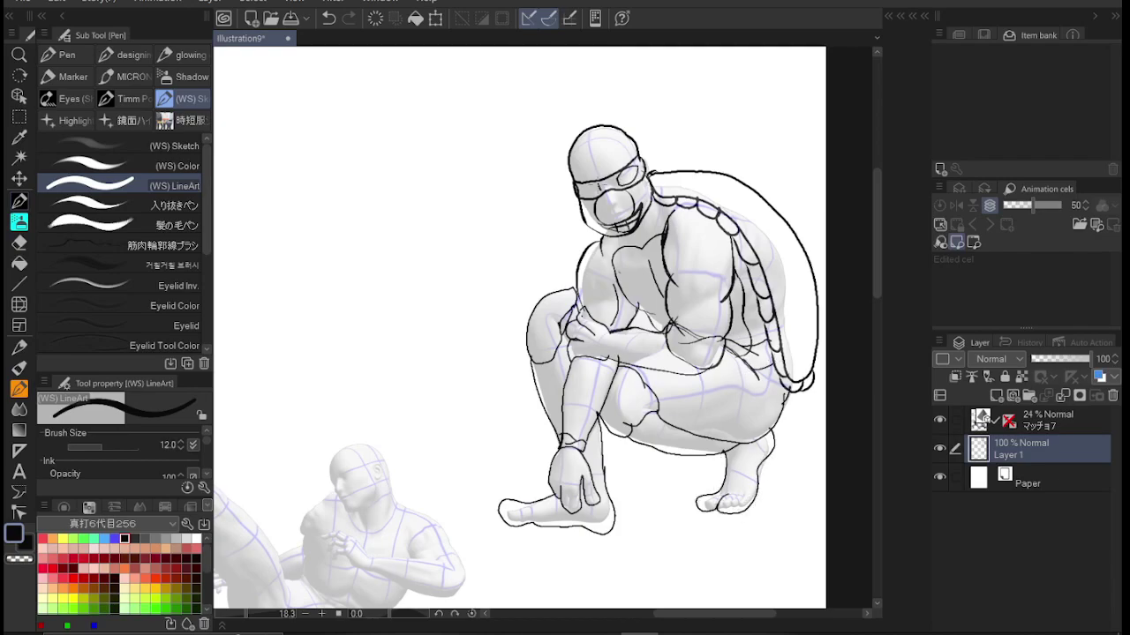
- Draw two flowing mask tails trailing behind the crouching figure's head
{"action": "left_click_drag", "start_coordinate": [548, 212], "coordinate": [533, 287]}
{"action": "mouse_move", "coordinate": [574, 185]}
{"action": "left_mouse_down"}
{"action": "mouse_move", "coordinate": [558, 227]}
{"action": "mouse_move", "coordinate": [531, 174]}
{"action": "left_mouse_up"}
{"action": "mouse_move", "coordinate": [531, 176]}
{"action": "left_mouse_down"}
{"action": "mouse_move", "coordinate": [487, 231]}
{"action": "mouse_move", "coordinate": [519, 237]}
{"action": "left_mouse_up"}
{"action": "mouse_move", "coordinate": [553, 176]}
{"action": "left_mouse_down"}
{"action": "mouse_move", "coordinate": [526, 237]}
{"action": "mouse_move", "coordinate": [567, 182]}
{"action": "left_mouse_up"}
{"action": "key", "text": "b"}
{"action": "mouse_move", "coordinate": [653, 177]}
{"action": "left_mouse_down"}
{"action": "mouse_move", "coordinate": [763, 231]}
{"action": "mouse_move", "coordinate": [798, 371]}
{"action": "left_mouse_up"}
{"action": "key", "text": "ctrl+z"}
{"action": "left_click", "coordinate": [158, 306]}
{"action": "left_click_drag", "start_coordinate": [706, 184], "coordinate": [763, 239]}
{"action": "key", "text": "ctrl+z"}
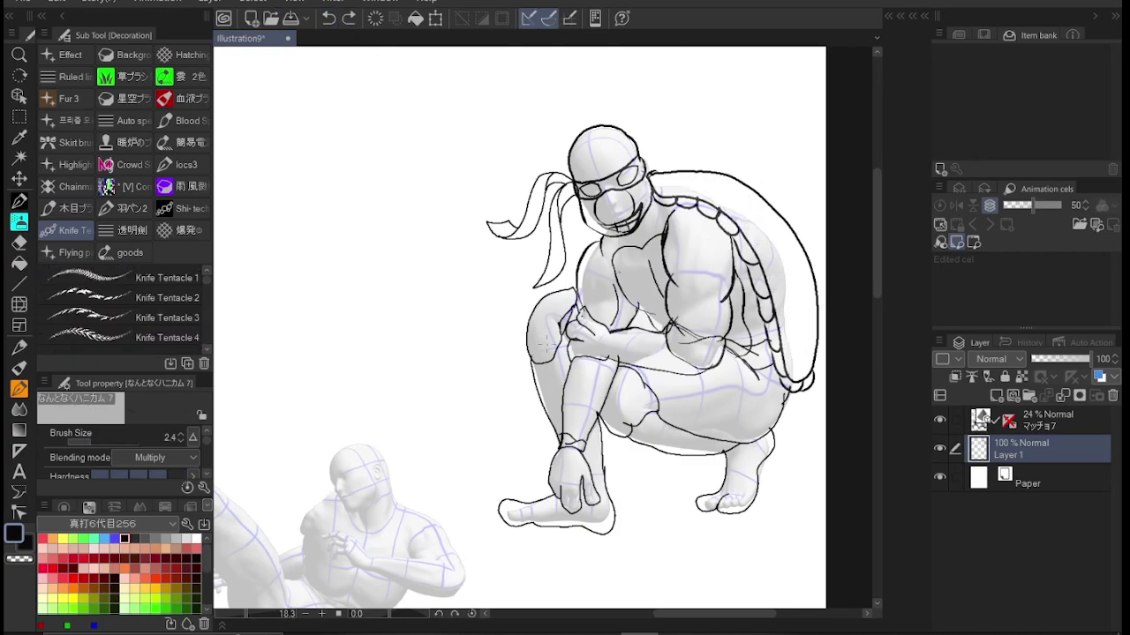
- Draw the elbow pad on the crouching figure's near arm and strengthen the chest plate edge with (WS) LineArt
{"action": "key", "text": "p"}
{"action": "left_click_drag", "start_coordinate": [679, 332], "coordinate": [726, 346]}
{"action": "left_click_drag", "start_coordinate": [680, 348], "coordinate": [725, 373]}
{"action": "left_click_drag", "start_coordinate": [667, 319], "coordinate": [686, 363]}
{"action": "left_click_drag", "start_coordinate": [657, 258], "coordinate": [612, 315]}
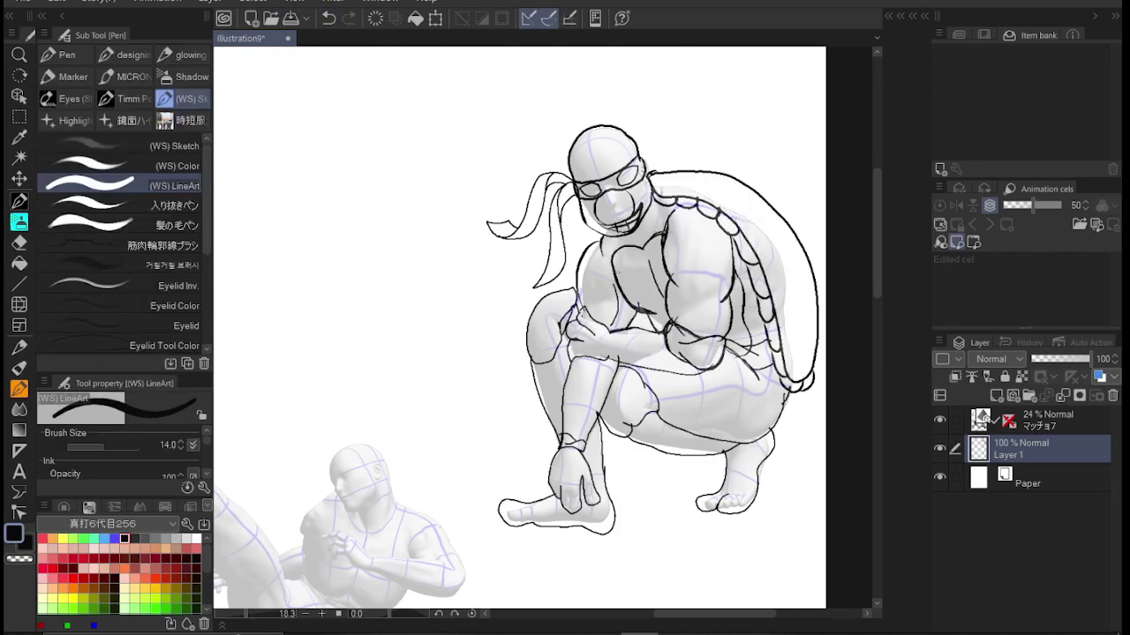
- Sketch the head and mask of the high-kicking figure
{"action": "scroll", "coordinate": [521, 327], "scroll_direction": "down", "scroll_amount": 5}
{"action": "mouse_move", "coordinate": [340, 178]}
{"action": "left_mouse_down"}
{"action": "mouse_move", "coordinate": [327, 222]}
{"action": "mouse_move", "coordinate": [347, 247]}
{"action": "mouse_move", "coordinate": [334, 182]}
{"action": "mouse_move", "coordinate": [333, 237]}
{"action": "mouse_move", "coordinate": [387, 208]}
{"action": "left_mouse_up"}
{"action": "key", "text": "ctrl+z"}
{"action": "left_click_drag", "start_coordinate": [360, 242], "coordinate": [363, 252]}
{"action": "mouse_move", "coordinate": [334, 217]}
{"action": "left_mouse_down"}
{"action": "mouse_move", "coordinate": [358, 234]}
{"action": "mouse_move", "coordinate": [385, 182]}
{"action": "mouse_move", "coordinate": [349, 220]}
{"action": "mouse_move", "coordinate": [392, 198]}
{"action": "left_mouse_up"}
{"action": "key", "text": "ctrl+z"}
{"action": "mouse_move", "coordinate": [328, 203]}
{"action": "left_mouse_down"}
{"action": "mouse_move", "coordinate": [360, 191]}
{"action": "mouse_move", "coordinate": [365, 240]}
{"action": "left_mouse_up"}
{"action": "key", "text": "ctrl+z"}
{"action": "key", "text": "e"}
{"action": "key", "text": "p"}
- Trace the kicking figure's bent near arm, from the shoulder to the elbow and forearm
{"action": "mouse_move", "coordinate": [450, 255]}
{"action": "left_mouse_down"}
{"action": "mouse_move", "coordinate": [439, 325]}
{"action": "mouse_move", "coordinate": [367, 286]}
{"action": "left_mouse_up"}
{"action": "left_click_drag", "start_coordinate": [365, 298], "coordinate": [441, 328]}
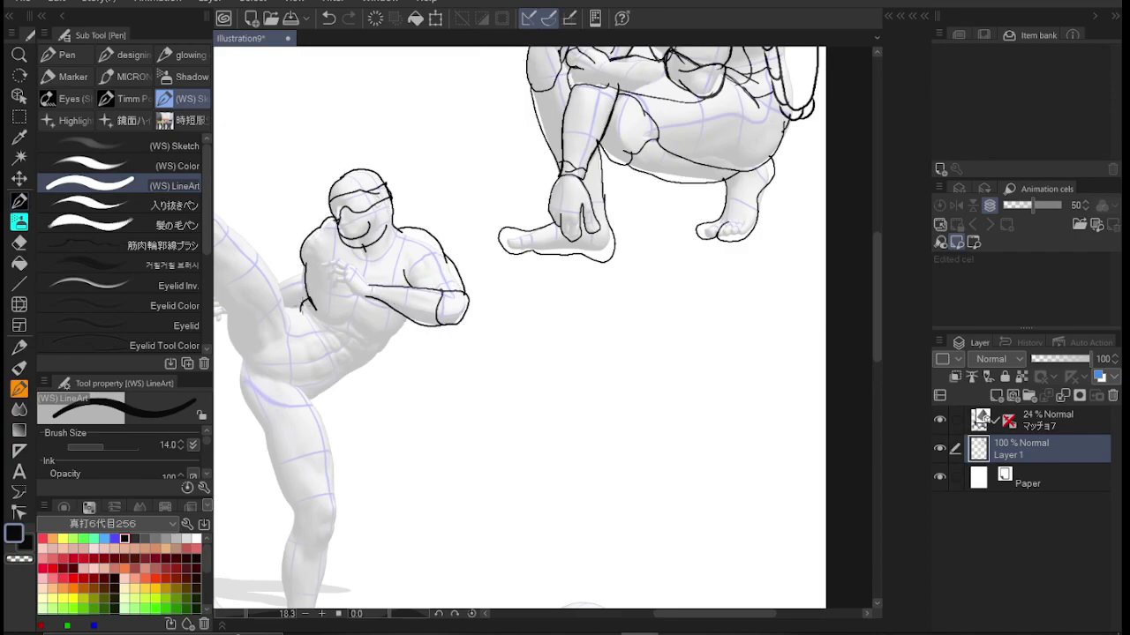
{"action": "left_click_drag", "start_coordinate": [340, 256], "coordinate": [411, 268]}
{"action": "key", "text": "ctrl+z"}
- Outline the kicking figure's chest plate, waist and far arm
{"action": "left_click_drag", "start_coordinate": [310, 300], "coordinate": [347, 252]}
{"action": "mouse_move", "coordinate": [346, 254]}
{"action": "left_mouse_down"}
{"action": "mouse_move", "coordinate": [407, 280]}
{"action": "mouse_move", "coordinate": [299, 388]}
{"action": "left_mouse_up"}
{"action": "left_click_drag", "start_coordinate": [299, 300], "coordinate": [297, 385]}
{"action": "left_click_drag", "start_coordinate": [311, 402], "coordinate": [349, 381]}
{"action": "left_click_drag", "start_coordinate": [406, 318], "coordinate": [347, 378]}
{"action": "left_click_drag", "start_coordinate": [304, 263], "coordinate": [302, 295]}
{"action": "left_click_drag", "start_coordinate": [263, 263], "coordinate": [304, 309]}
{"action": "left_click_drag", "start_coordinate": [296, 276], "coordinate": [306, 304]}
- Trace the kicking figure's standing leg from the hip down to the foot
{"action": "left_click_drag", "start_coordinate": [239, 358], "coordinate": [295, 510]}
{"action": "left_click_drag", "start_coordinate": [339, 565], "coordinate": [325, 455]}
{"action": "left_click_drag", "start_coordinate": [298, 390], "coordinate": [334, 466]}
{"action": "scroll", "coordinate": [530, 353], "scroll_direction": "down", "scroll_amount": 5}
{"action": "mouse_move", "coordinate": [284, 321]}
{"action": "left_mouse_down"}
{"action": "mouse_move", "coordinate": [281, 384]}
{"action": "mouse_move", "coordinate": [301, 489]}
{"action": "left_mouse_up"}
{"action": "left_click_drag", "start_coordinate": [301, 494], "coordinate": [351, 500]}
{"action": "mouse_move", "coordinate": [358, 453]}
{"action": "left_mouse_down"}
{"action": "mouse_move", "coordinate": [328, 490]}
{"action": "mouse_move", "coordinate": [307, 376]}
{"action": "left_mouse_up"}
- Trace the kicking figure's raised leg, including the thigh and knee pad
{"action": "scroll", "coordinate": [500, 319], "scroll_direction": "up", "scroll_amount": 7}
{"action": "scroll", "coordinate": [500, 320], "scroll_direction": "left", "scroll_amount": 6}
{"action": "left_click_drag", "start_coordinate": [458, 355], "coordinate": [512, 477]}
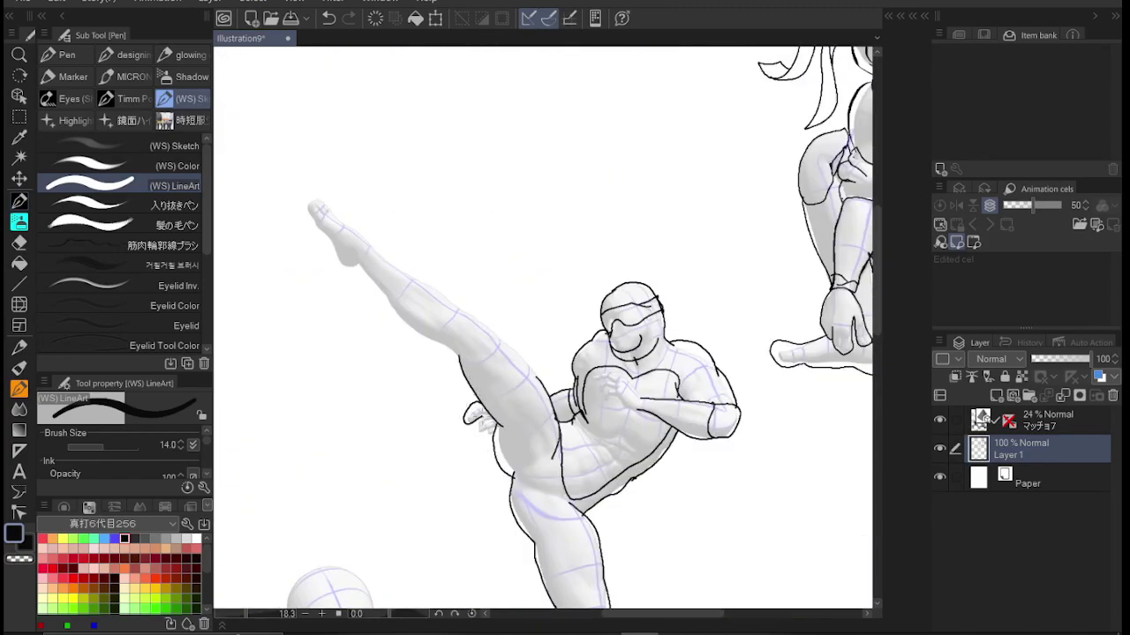
{"action": "left_click_drag", "start_coordinate": [459, 356], "coordinate": [395, 320]}
{"action": "mouse_move", "coordinate": [374, 247]}
{"action": "left_mouse_down"}
{"action": "mouse_move", "coordinate": [487, 316]}
{"action": "mouse_move", "coordinate": [559, 420]}
{"action": "left_mouse_up"}
{"action": "mouse_move", "coordinate": [364, 266]}
{"action": "left_mouse_down"}
{"action": "mouse_move", "coordinate": [309, 207]}
{"action": "mouse_move", "coordinate": [378, 247]}
{"action": "left_mouse_up"}
- Outline the shoulders and near upper arm of the low-lunging figure with crossed arms
{"action": "scroll", "coordinate": [380, 247], "scroll_direction": "down", "scroll_amount": 5}
{"action": "scroll", "coordinate": [617, 317], "scroll_direction": "left", "scroll_amount": 3}
{"action": "mouse_move", "coordinate": [722, 300]}
{"action": "left_mouse_down"}
{"action": "mouse_move", "coordinate": [717, 362]}
{"action": "mouse_move", "coordinate": [757, 353]}
{"action": "mouse_move", "coordinate": [763, 324]}
{"action": "left_mouse_up"}
{"action": "left_click_drag", "start_coordinate": [699, 347], "coordinate": [680, 367]}
{"action": "left_click_drag", "start_coordinate": [764, 322], "coordinate": [800, 336]}
{"action": "mouse_move", "coordinate": [789, 334]}
{"action": "left_mouse_down"}
{"action": "mouse_move", "coordinate": [815, 359]}
{"action": "mouse_move", "coordinate": [783, 391]}
{"action": "left_mouse_up"}
{"action": "left_click_drag", "start_coordinate": [813, 352], "coordinate": [831, 386]}
{"action": "key", "text": "ctrl+z"}
- Trace the lunging figure's crossed forearms, both hands and the lower torso
{"action": "left_click_drag", "start_coordinate": [745, 420], "coordinate": [829, 413]}
{"action": "left_click_drag", "start_coordinate": [747, 435], "coordinate": [791, 432]}
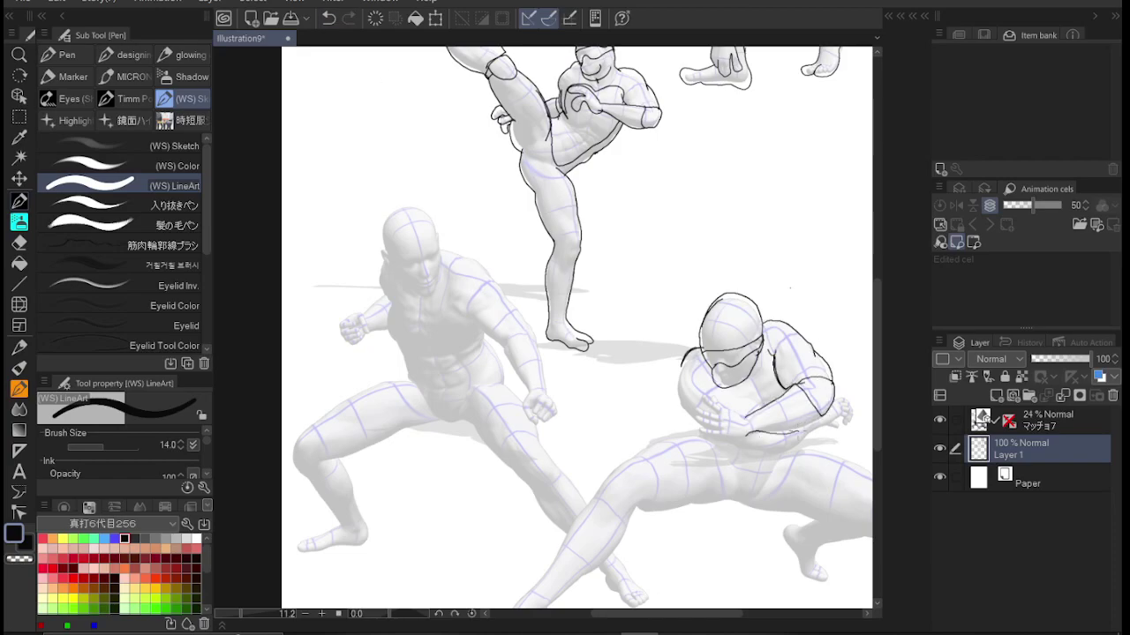
{"action": "left_click_drag", "start_coordinate": [699, 416], "coordinate": [746, 441]}
{"action": "left_click_drag", "start_coordinate": [743, 413], "coordinate": [725, 401]}
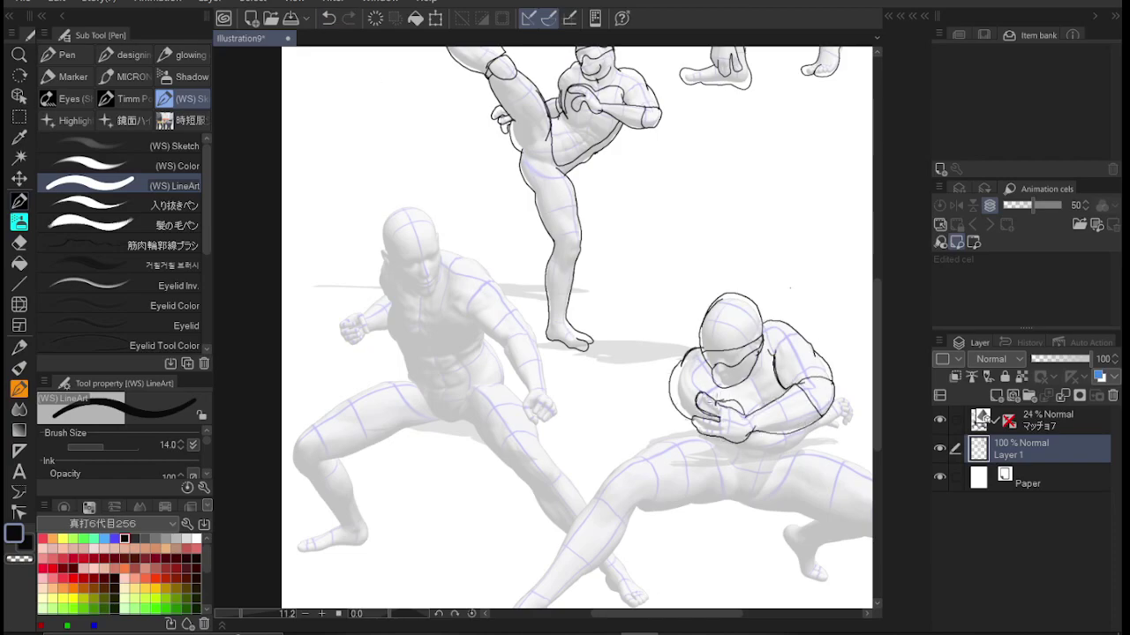
{"action": "left_click_drag", "start_coordinate": [789, 450], "coordinate": [843, 422]}
{"action": "left_click_drag", "start_coordinate": [840, 408], "coordinate": [853, 432]}
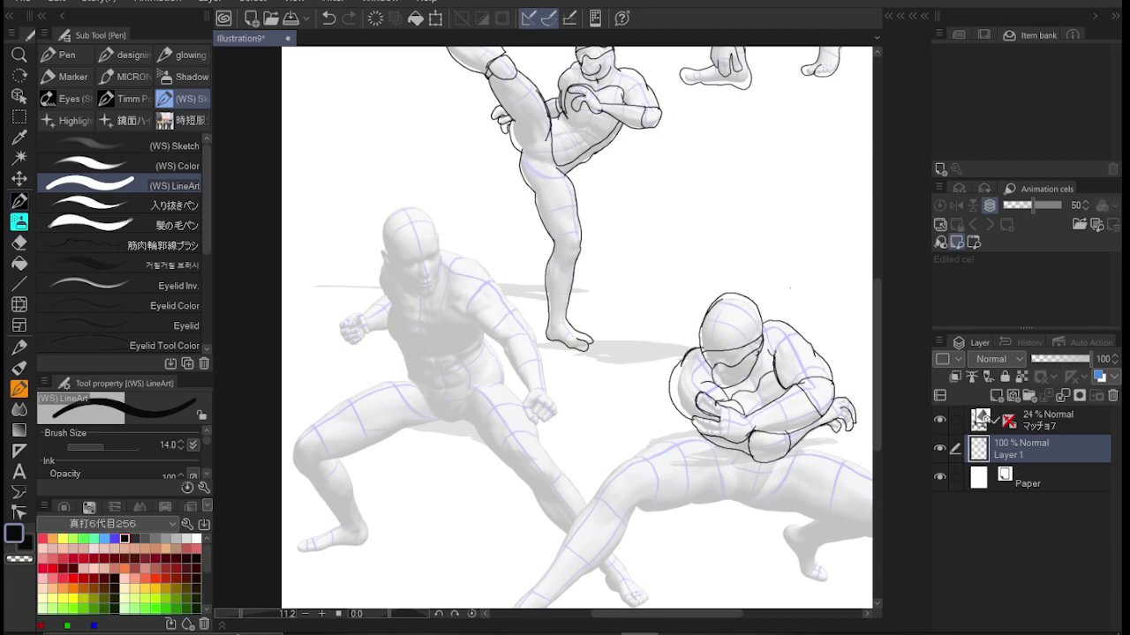
- Trace the lunging figure's legs, including the bent knee, extended shin and rear foot
{"action": "left_click_drag", "start_coordinate": [632, 457], "coordinate": [597, 496]}
{"action": "mouse_move", "coordinate": [599, 500]}
{"action": "left_mouse_down"}
{"action": "mouse_move", "coordinate": [634, 519]}
{"action": "mouse_move", "coordinate": [653, 512]}
{"action": "left_mouse_up"}
{"action": "mouse_move", "coordinate": [633, 455]}
{"action": "left_mouse_down"}
{"action": "mouse_move", "coordinate": [658, 491]}
{"action": "mouse_move", "coordinate": [822, 519]}
{"action": "mouse_move", "coordinate": [675, 519]}
{"action": "mouse_move", "coordinate": [736, 477]}
{"action": "left_mouse_up"}
{"action": "left_click_drag", "start_coordinate": [667, 508], "coordinate": [736, 531]}
{"action": "left_click_drag", "start_coordinate": [649, 524], "coordinate": [684, 582]}
{"action": "left_click_drag", "start_coordinate": [439, 501], "coordinate": [366, 609]}
{"action": "left_click_drag", "start_coordinate": [403, 609], "coordinate": [449, 574]}
{"action": "key", "text": "ctrl+z"}
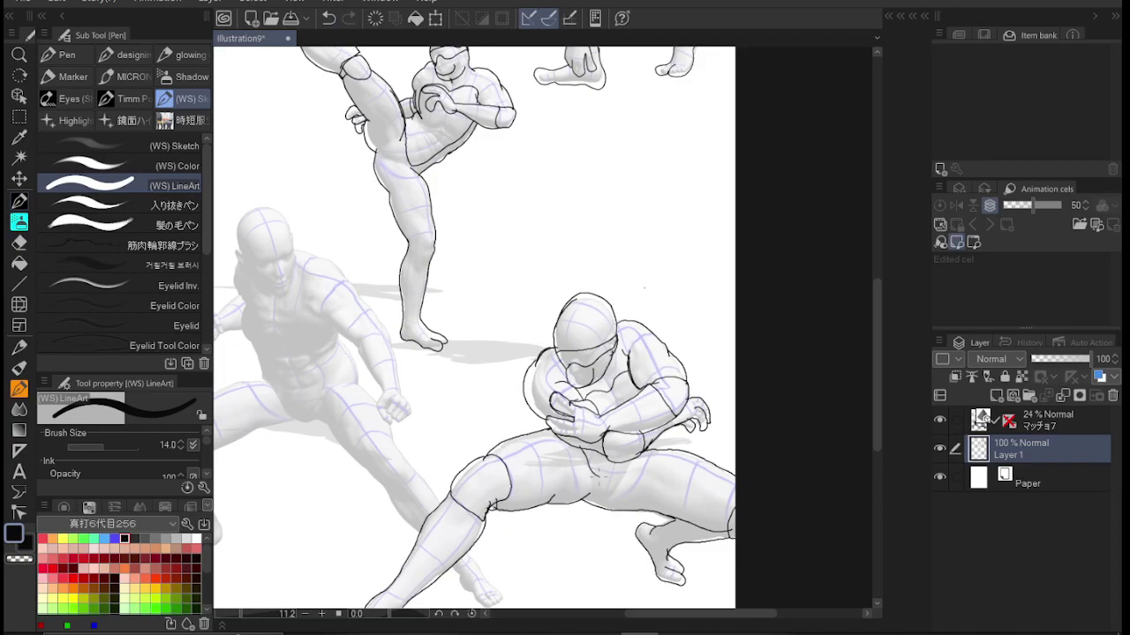
- Add chest and shoulder lines to the lunging figure using the 髪の毛ペン brush
{"action": "left_click_drag", "start_coordinate": [629, 371], "coordinate": [635, 391]}
{"action": "left_click", "coordinate": [88, 225]}
{"action": "left_click_drag", "start_coordinate": [621, 346], "coordinate": [637, 393]}
{"action": "left_click_drag", "start_coordinate": [613, 319], "coordinate": [668, 360]}
{"action": "left_click_drag", "start_coordinate": [536, 357], "coordinate": [523, 408]}
- Draw the head outline and mask band of the wide-stance figure
{"action": "left_click_drag", "start_coordinate": [287, 221], "coordinate": [293, 296]}
{"action": "mouse_move", "coordinate": [247, 267]}
{"action": "left_mouse_down"}
{"action": "mouse_move", "coordinate": [282, 293]}
{"action": "mouse_move", "coordinate": [293, 244]}
{"action": "left_mouse_up"}
{"action": "left_click_drag", "start_coordinate": [236, 256], "coordinate": [293, 280]}
- Trace the wide-stance figure's near shoulder, lowered arm with its elbow band, and fist
{"action": "mouse_move", "coordinate": [235, 252]}
{"action": "left_mouse_down"}
{"action": "mouse_move", "coordinate": [293, 232]}
{"action": "mouse_move", "coordinate": [357, 306]}
{"action": "left_mouse_up"}
{"action": "mouse_move", "coordinate": [327, 344]}
{"action": "left_mouse_down"}
{"action": "mouse_move", "coordinate": [374, 328]}
{"action": "mouse_move", "coordinate": [386, 351]}
{"action": "left_mouse_up"}
{"action": "mouse_move", "coordinate": [357, 328]}
{"action": "left_mouse_down"}
{"action": "mouse_move", "coordinate": [401, 374]}
{"action": "mouse_move", "coordinate": [407, 395]}
{"action": "mouse_move", "coordinate": [392, 433]}
{"action": "mouse_move", "coordinate": [403, 436]}
{"action": "left_mouse_up"}
{"action": "left_click_drag", "start_coordinate": [396, 393], "coordinate": [399, 435]}
- Trace the wide-stance figure's side and extended leg down to the foot
{"action": "left_click_drag", "start_coordinate": [339, 339], "coordinate": [372, 397]}
{"action": "left_click_drag", "start_coordinate": [312, 418], "coordinate": [344, 450]}
{"action": "left_click_drag", "start_coordinate": [344, 452], "coordinate": [418, 532]}
{"action": "left_click_drag", "start_coordinate": [392, 431], "coordinate": [441, 507]}
{"action": "mouse_move", "coordinate": [448, 567]}
{"action": "left_mouse_down"}
{"action": "mouse_move", "coordinate": [466, 593]}
{"action": "mouse_move", "coordinate": [500, 609]}
{"action": "left_mouse_up"}
{"action": "left_click_drag", "start_coordinate": [482, 567], "coordinate": [506, 601]}
- Outline the wide-stance figure's far shoulder and the rounded plate covering its chest and belly
{"action": "scroll", "coordinate": [473, 327], "scroll_direction": "left", "scroll_amount": 5}
{"action": "left_click_drag", "start_coordinate": [468, 256], "coordinate": [446, 306]}
{"action": "mouse_move", "coordinate": [439, 311]}
{"action": "left_mouse_down"}
{"action": "mouse_move", "coordinate": [468, 302]}
{"action": "mouse_move", "coordinate": [494, 389]}
{"action": "left_mouse_up"}
{"action": "mouse_move", "coordinate": [470, 302]}
{"action": "left_mouse_down"}
{"action": "mouse_move", "coordinate": [513, 297]}
{"action": "mouse_move", "coordinate": [551, 414]}
{"action": "left_mouse_up"}
- Trace the wide-stance figure's bent leg with knee pad and foot, and its raised forearm and fist
{"action": "mouse_move", "coordinate": [494, 388]}
{"action": "left_mouse_down"}
{"action": "mouse_move", "coordinate": [540, 420]}
{"action": "mouse_move", "coordinate": [442, 390]}
{"action": "mouse_move", "coordinate": [374, 433]}
{"action": "left_mouse_up"}
{"action": "mouse_move", "coordinate": [381, 431]}
{"action": "left_mouse_down"}
{"action": "mouse_move", "coordinate": [396, 487]}
{"action": "mouse_move", "coordinate": [416, 459]}
{"action": "mouse_move", "coordinate": [490, 425]}
{"action": "left_mouse_up"}
{"action": "left_click_drag", "start_coordinate": [481, 429], "coordinate": [554, 418]}
{"action": "left_click_drag", "start_coordinate": [422, 459], "coordinate": [445, 533]}
{"action": "mouse_move", "coordinate": [446, 534]}
{"action": "left_mouse_down"}
{"action": "mouse_move", "coordinate": [369, 549]}
{"action": "mouse_move", "coordinate": [424, 556]}
{"action": "left_mouse_up"}
{"action": "key", "text": "ctrl+z"}
{"action": "key", "text": "ctrl+z"}
{"action": "key", "text": "ctrl+z"}
{"action": "mouse_move", "coordinate": [430, 508]}
{"action": "left_mouse_down"}
{"action": "mouse_move", "coordinate": [370, 536]}
{"action": "mouse_move", "coordinate": [450, 545]}
{"action": "left_mouse_up"}
{"action": "left_click_drag", "start_coordinate": [432, 456], "coordinate": [414, 510]}
{"action": "left_click_drag", "start_coordinate": [441, 309], "coordinate": [432, 339]}
{"action": "left_click_drag", "start_coordinate": [431, 309], "coordinate": [415, 331]}
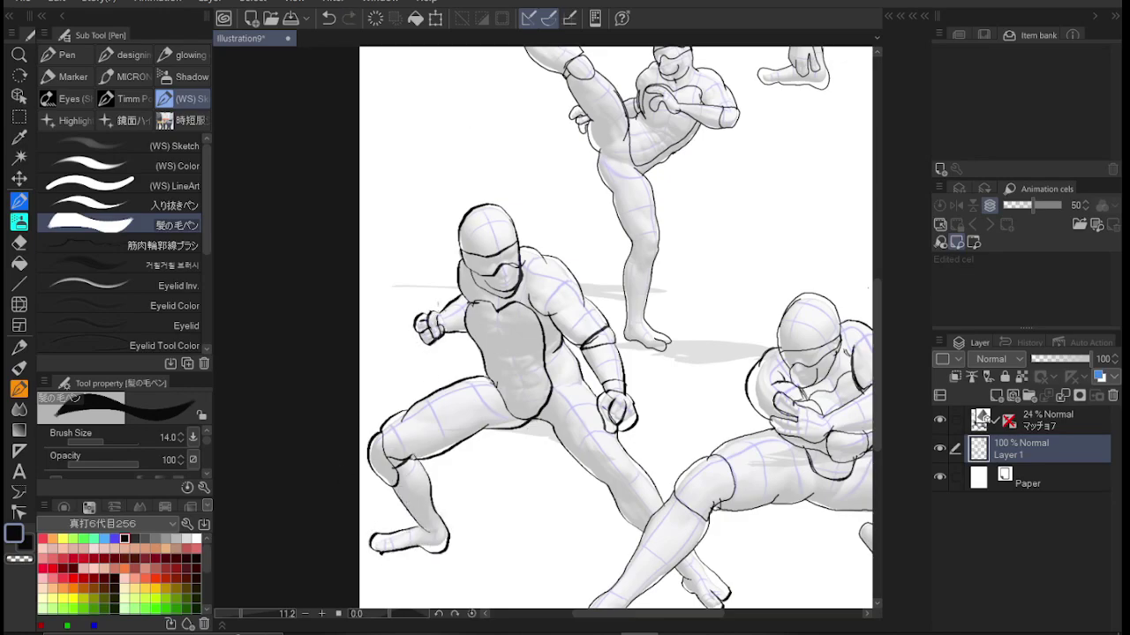
- Draw the turtle shell's segmented rim behind the wide-stance figure's shoulders, sides and hips
{"action": "left_click_drag", "start_coordinate": [463, 247], "coordinate": [450, 302]}
{"action": "left_click_drag", "start_coordinate": [468, 332], "coordinate": [487, 381]}
{"action": "left_click_drag", "start_coordinate": [514, 224], "coordinate": [568, 270]}
{"action": "left_click_drag", "start_coordinate": [584, 356], "coordinate": [586, 385]}
{"action": "left_click_drag", "start_coordinate": [519, 232], "coordinate": [546, 256]}
{"action": "left_click_drag", "start_coordinate": [457, 239], "coordinate": [447, 298]}
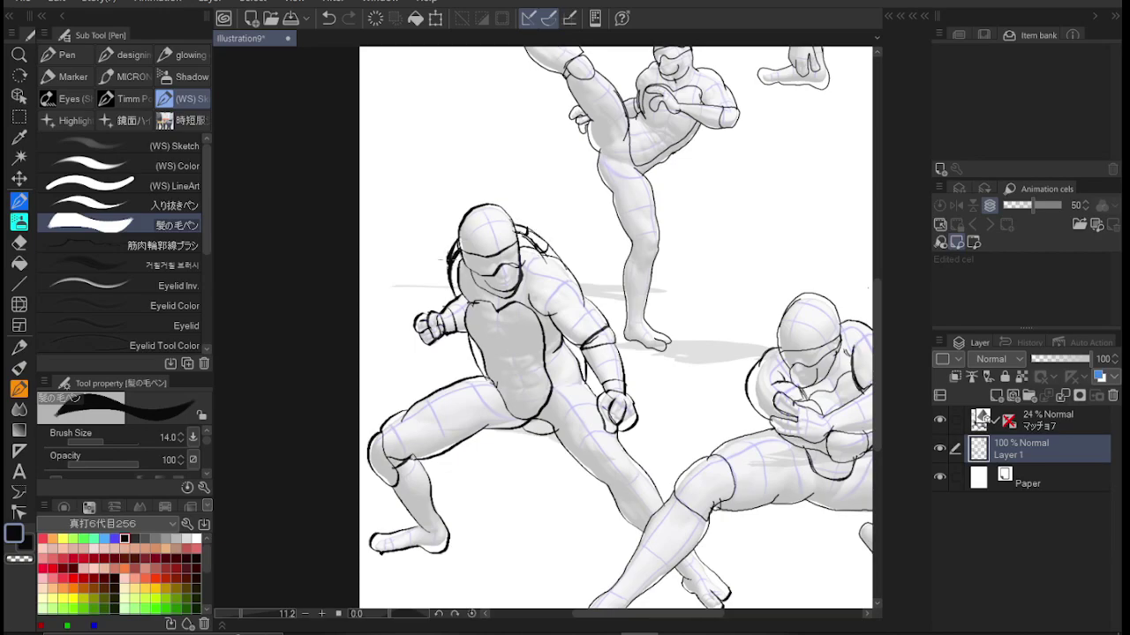
{"action": "left_click_drag", "start_coordinate": [512, 428], "coordinate": [547, 444]}
{"action": "left_click_drag", "start_coordinate": [542, 256], "coordinate": [586, 321]}
{"action": "left_click_drag", "start_coordinate": [584, 291], "coordinate": [600, 313]}
- Divide the wide-stance figure's chest plate into segments and add a belt around its waist
{"action": "left_click_drag", "start_coordinate": [526, 293], "coordinate": [579, 348]}
{"action": "left_click_drag", "start_coordinate": [500, 316], "coordinate": [503, 356]}
{"action": "mouse_move", "coordinate": [514, 348]}
{"action": "left_mouse_down"}
{"action": "mouse_move", "coordinate": [538, 358]}
{"action": "mouse_move", "coordinate": [515, 399]}
{"action": "left_mouse_up"}
{"action": "mouse_move", "coordinate": [531, 379]}
{"action": "left_mouse_down"}
{"action": "mouse_move", "coordinate": [572, 353]}
{"action": "mouse_move", "coordinate": [561, 375]}
{"action": "left_mouse_up"}
{"action": "left_click_drag", "start_coordinate": [554, 383], "coordinate": [581, 351]}
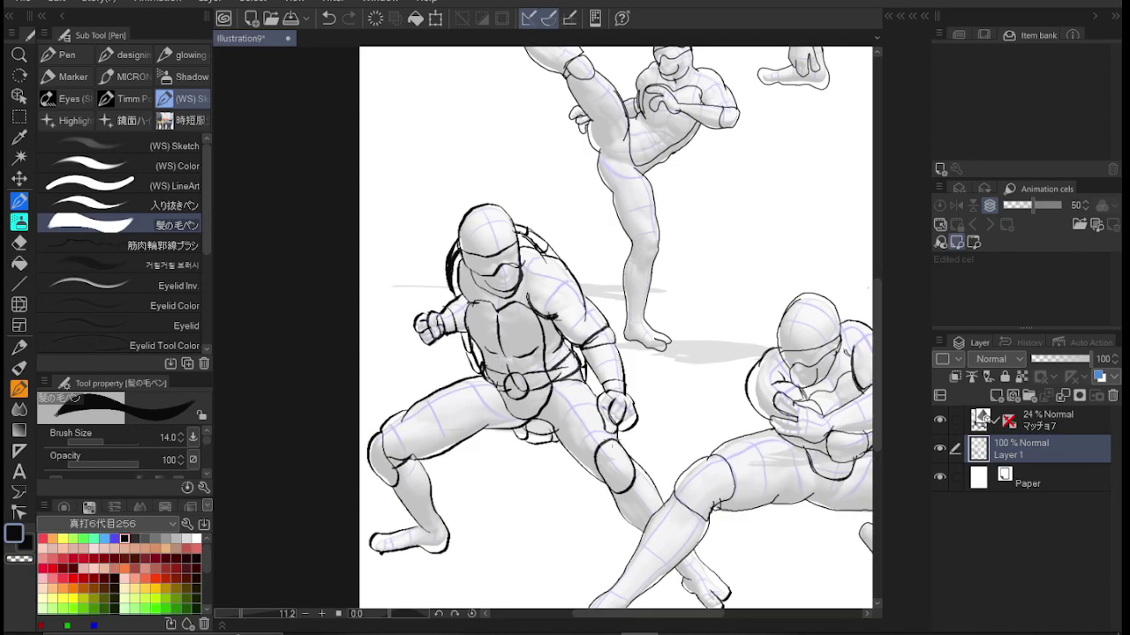
- Draw the turtle shell's segmented rim around the kicking figure's torso and a knee pad on its standing leg
{"action": "scroll", "coordinate": [617, 327], "scroll_direction": "up", "scroll_amount": 3}
{"action": "left_click_drag", "start_coordinate": [709, 341], "coordinate": [653, 384]}
{"action": "key", "text": "ctrl+z"}
{"action": "left_click_drag", "start_coordinate": [708, 340], "coordinate": [653, 387]}
{"action": "key", "text": "ctrl+z"}
{"action": "key", "text": "ctrl+z"}
{"action": "left_click_drag", "start_coordinate": [655, 267], "coordinate": [628, 311]}
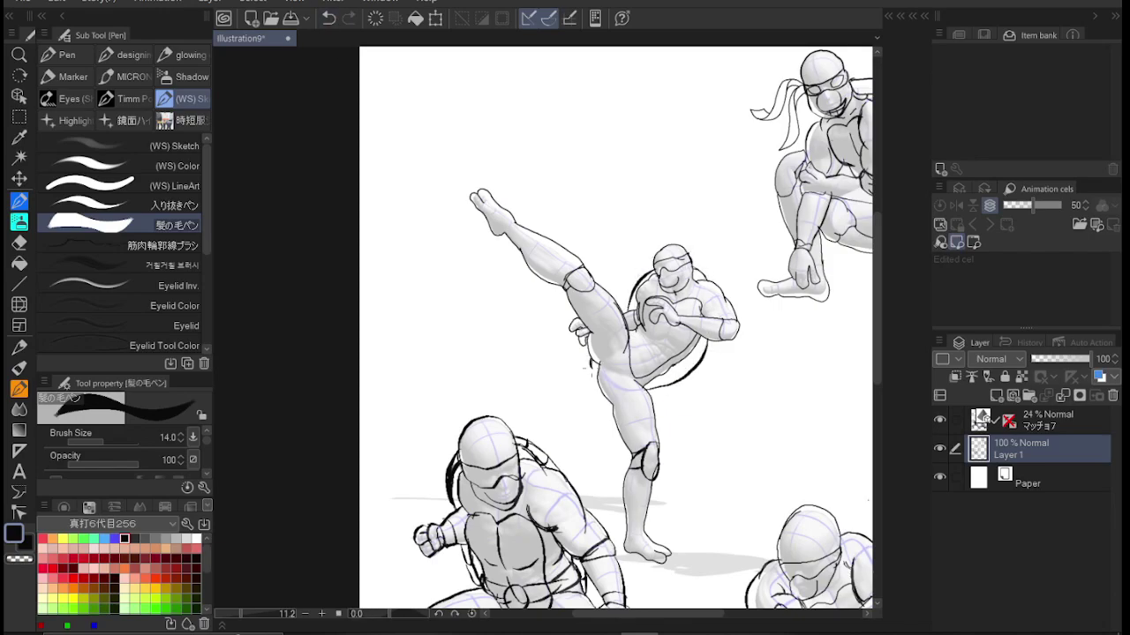
{"action": "left_click_drag", "start_coordinate": [658, 386], "coordinate": [712, 339]}
{"action": "left_click_drag", "start_coordinate": [704, 270], "coordinate": [623, 314]}
{"action": "left_click_drag", "start_coordinate": [606, 333], "coordinate": [586, 397]}
- Define the wide-stance figure's mask band and draw flowing mask tails on it and on the kicking figure
{"action": "left_click_drag", "start_coordinate": [460, 477], "coordinate": [517, 487]}
{"action": "left_click_drag", "start_coordinate": [473, 460], "coordinate": [518, 450]}
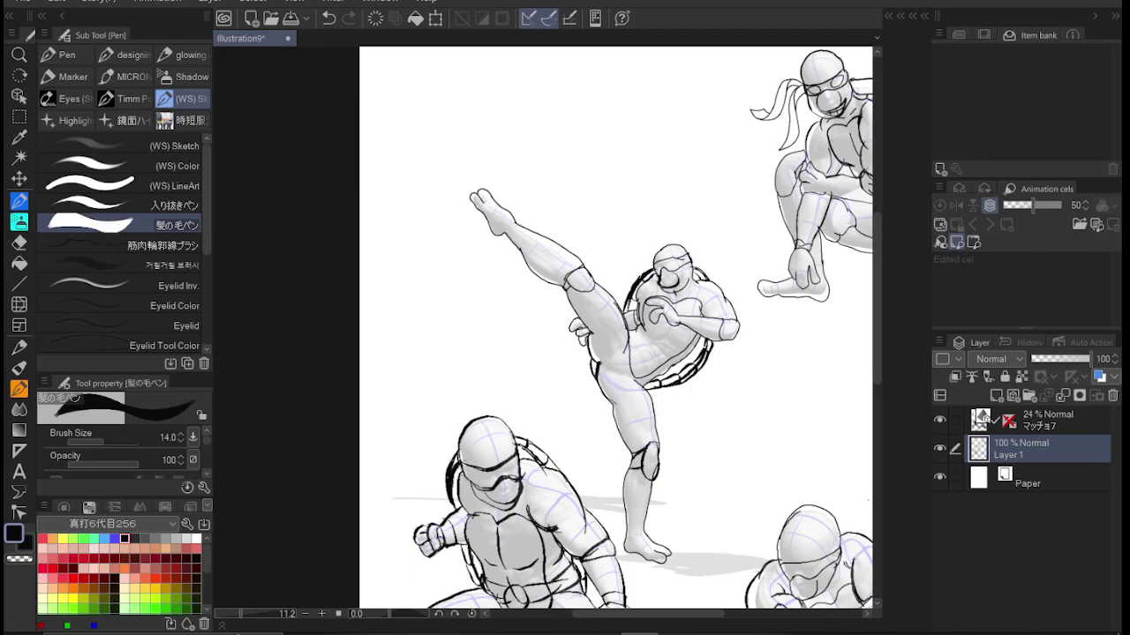
{"action": "scroll", "coordinate": [618, 326], "scroll_direction": "down", "scroll_amount": 3}
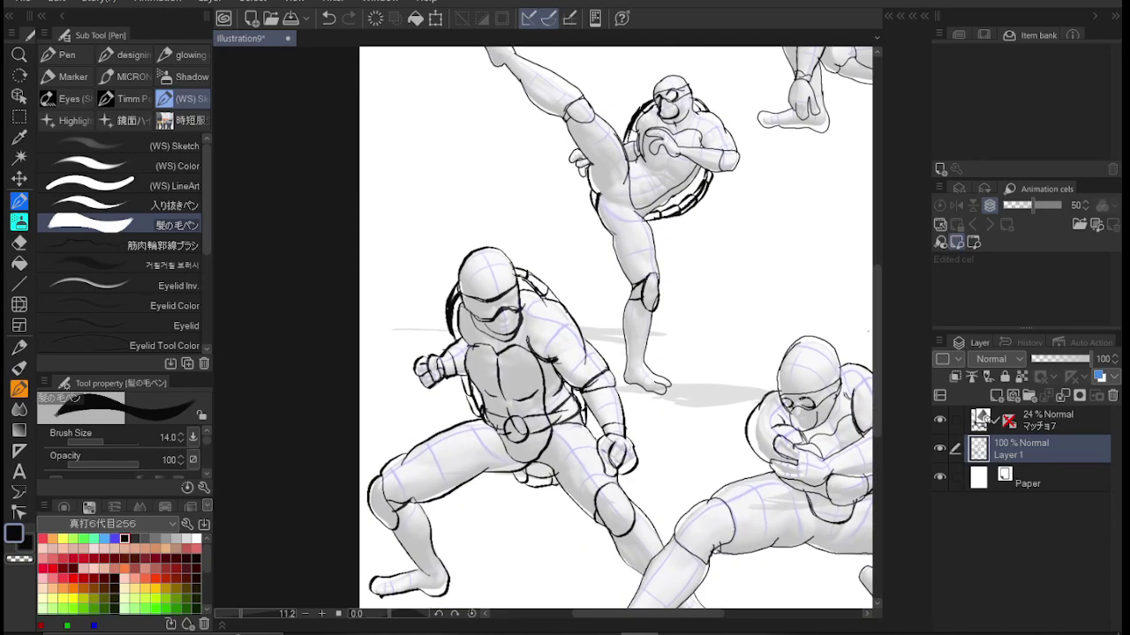
{"action": "left_click_drag", "start_coordinate": [458, 263], "coordinate": [360, 236]}
{"action": "mouse_move", "coordinate": [360, 207]}
{"action": "left_mouse_down"}
{"action": "mouse_move", "coordinate": [459, 262]}
{"action": "mouse_move", "coordinate": [362, 341]}
{"action": "left_mouse_up"}
{"action": "mouse_move", "coordinate": [689, 84]}
{"action": "left_mouse_down"}
{"action": "mouse_move", "coordinate": [740, 95]}
{"action": "mouse_move", "coordinate": [720, 99]}
{"action": "mouse_move", "coordinate": [739, 133]}
{"action": "left_mouse_up"}
- Draw the knotted mask tails behind the low-lunging figure's head and hide the mannequin reference layer
{"action": "scroll", "coordinate": [670, 344], "scroll_direction": "right", "scroll_amount": 4}
{"action": "mouse_move", "coordinate": [617, 339]}
{"action": "left_mouse_down"}
{"action": "mouse_move", "coordinate": [721, 356]}
{"action": "mouse_move", "coordinate": [653, 371]}
{"action": "left_mouse_up"}
{"action": "mouse_move", "coordinate": [623, 342]}
{"action": "left_mouse_down"}
{"action": "mouse_move", "coordinate": [657, 362]}
{"action": "mouse_move", "coordinate": [642, 432]}
{"action": "left_mouse_up"}
{"action": "left_click_drag", "start_coordinate": [631, 416], "coordinate": [671, 467]}
{"action": "left_click_drag", "start_coordinate": [626, 360], "coordinate": [648, 388]}
{"action": "key", "text": "ctrl+comma"}
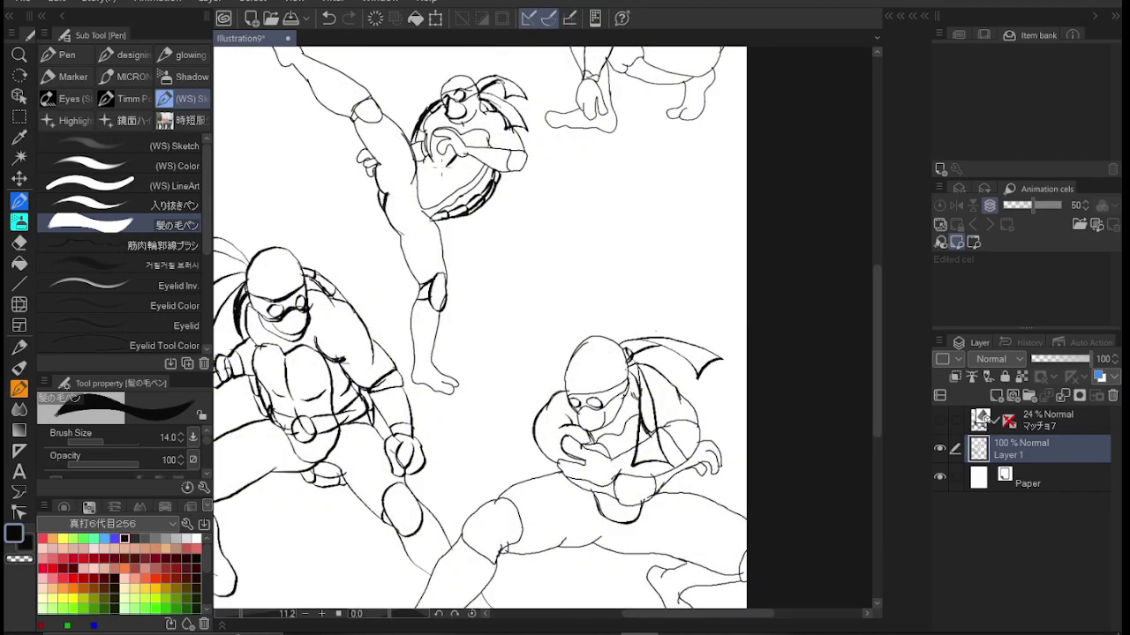
- Thicken the low-lunging figure's head and shoulder outlines and divide its lower belly plate
{"action": "left_click_drag", "start_coordinate": [618, 430], "coordinate": [620, 455]}
{"action": "scroll", "coordinate": [479, 328], "scroll_direction": "up", "scroll_amount": 1}
{"action": "left_click_drag", "start_coordinate": [573, 351], "coordinate": [544, 405]}
{"action": "left_click_drag", "start_coordinate": [547, 460], "coordinate": [556, 480]}
{"action": "left_click_drag", "start_coordinate": [623, 366], "coordinate": [559, 388]}
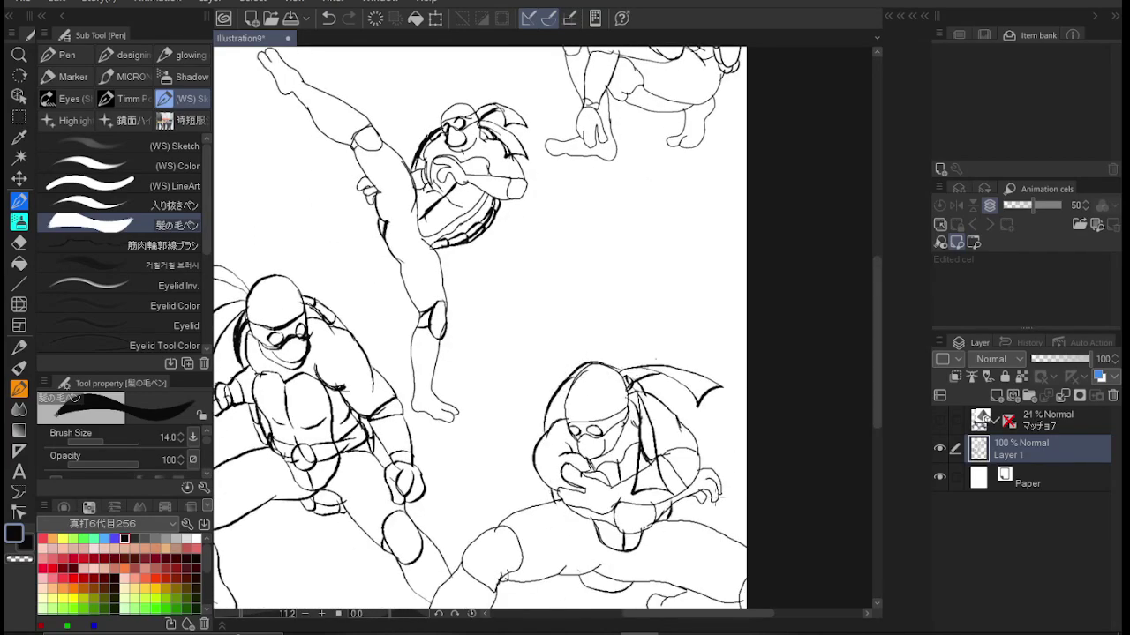
- Erase the kicking figure's folded arms across the chest and the fingers of its rear hand
{"action": "key", "text": "e"}
{"action": "mouse_move", "coordinate": [432, 158]}
{"action": "left_mouse_down"}
{"action": "mouse_move", "coordinate": [507, 198]}
{"action": "mouse_move", "coordinate": [528, 187]}
{"action": "left_mouse_up"}
{"action": "left_click_drag", "start_coordinate": [369, 183], "coordinate": [371, 212]}
- Redraw the kicking figure's chest plates and give it a lowered arm ending in a fist
{"action": "key", "text": "p"}
{"action": "left_click_drag", "start_coordinate": [455, 185], "coordinate": [431, 198]}
{"action": "left_click_drag", "start_coordinate": [476, 161], "coordinate": [437, 233]}
{"action": "left_click_drag", "start_coordinate": [428, 190], "coordinate": [441, 238]}
{"action": "key", "text": "ctrl+z"}
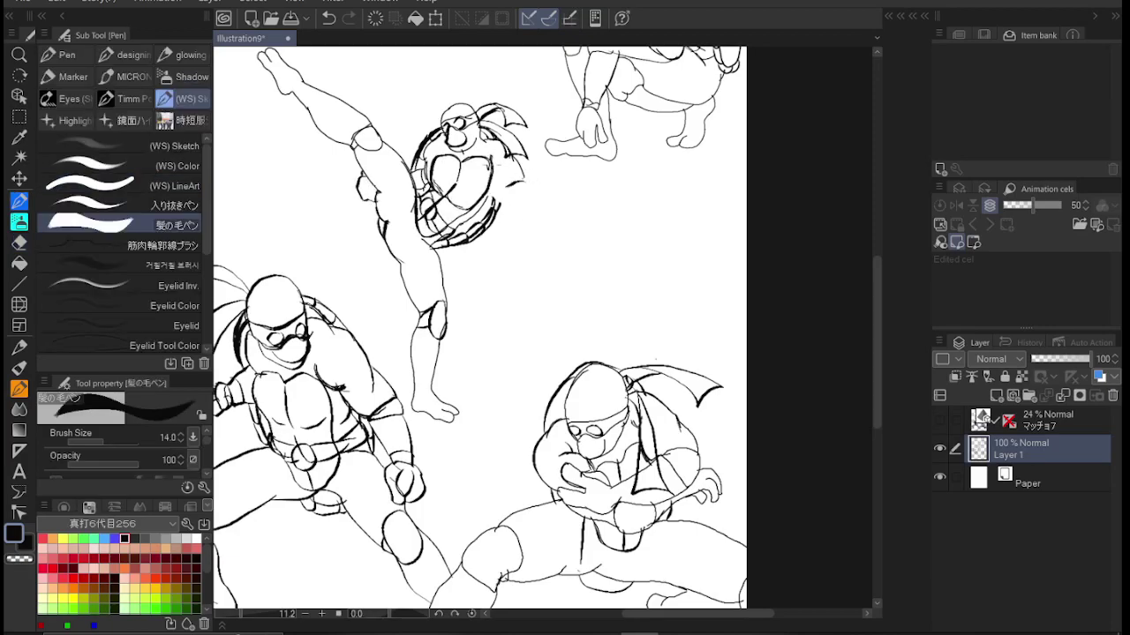
{"action": "mouse_move", "coordinate": [526, 189]}
{"action": "left_mouse_down"}
{"action": "mouse_move", "coordinate": [538, 214]}
{"action": "mouse_move", "coordinate": [528, 211]}
{"action": "left_mouse_up"}
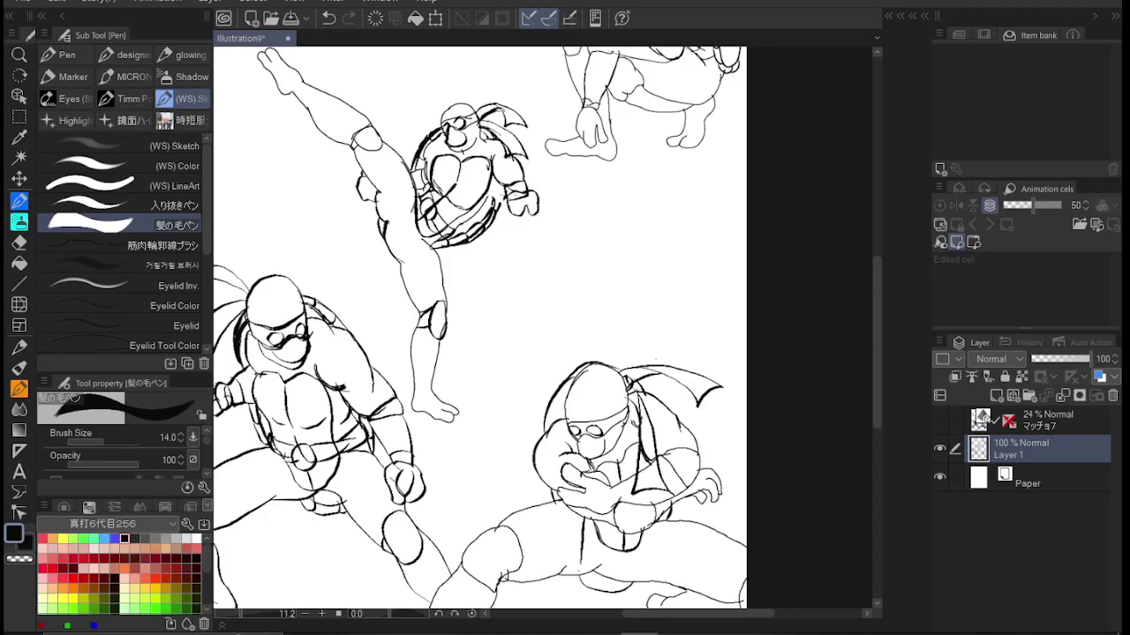
- Draw a long bo staff through the kicking figure's hands with pairs of parallel straight lines
{"action": "key", "text": "u"}
{"action": "left_click_drag", "start_coordinate": [414, 181], "coordinate": [647, 206]}
{"action": "left_click_drag", "start_coordinate": [362, 182], "coordinate": [251, 177]}
{"action": "left_click_drag", "start_coordinate": [364, 195], "coordinate": [251, 191]}
{"action": "left_click_drag", "start_coordinate": [510, 215], "coordinate": [653, 219]}
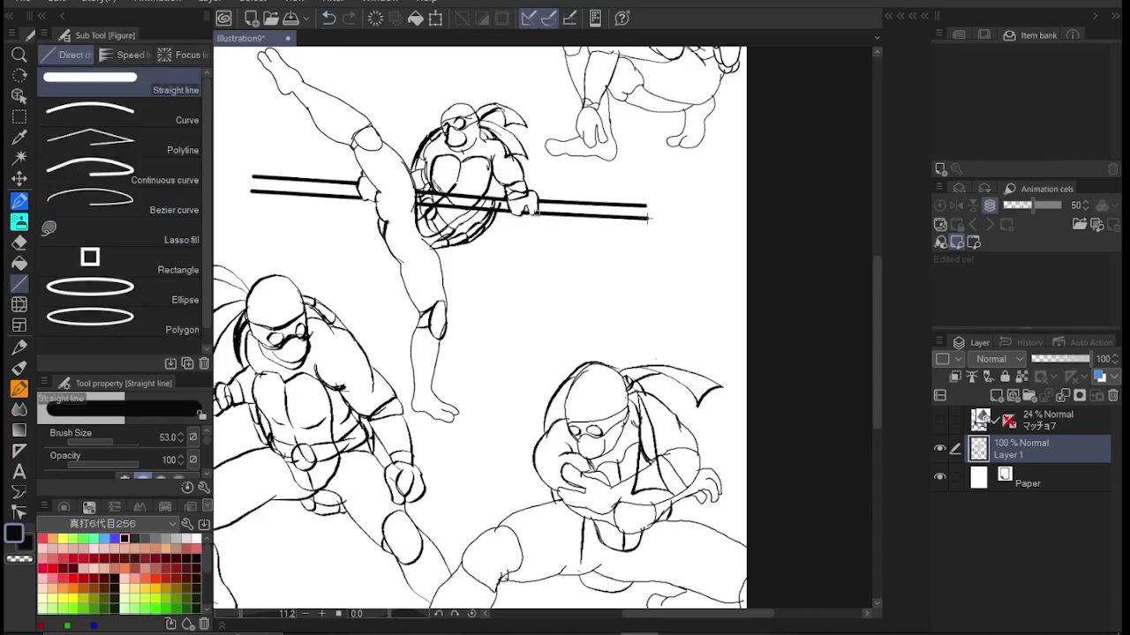
- Erase the kicking figure's body lines that cross inside the staff
{"action": "key", "text": "e"}
{"action": "scroll", "coordinate": [481, 146], "scroll_direction": "up", "scroll_amount": 4}
{"action": "left_click_drag", "start_coordinate": [309, 296], "coordinate": [529, 318]}
{"action": "scroll", "coordinate": [632, 244], "scroll_direction": "down", "scroll_amount": 2}
{"action": "scroll", "coordinate": [632, 243], "scroll_direction": "down", "scroll_amount": 5}
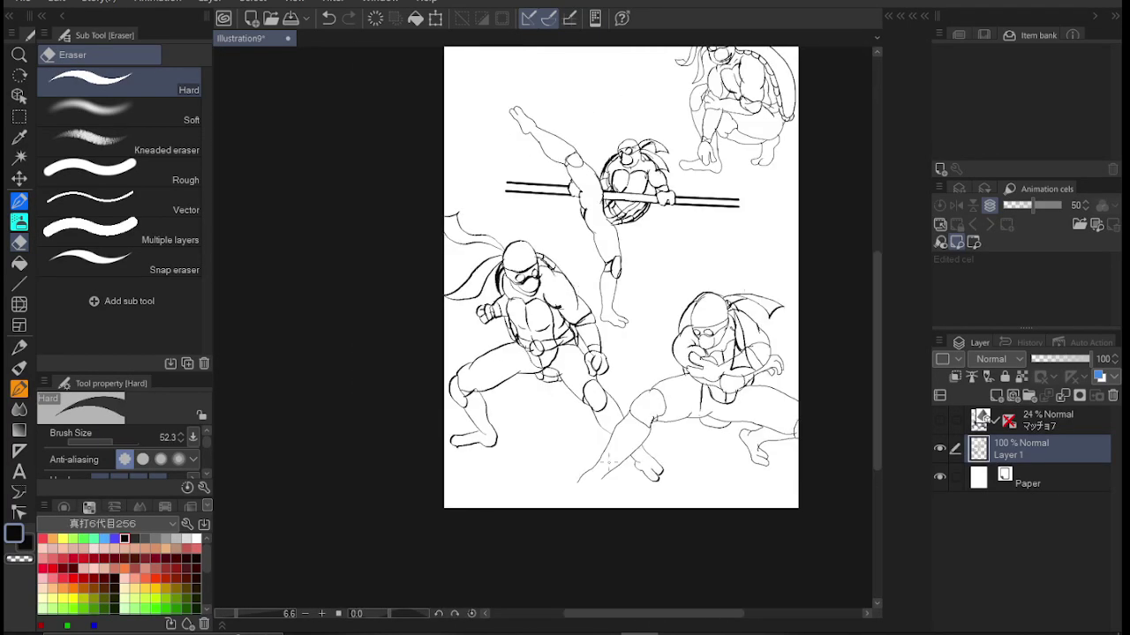
- Close the staff's ends and draw the low-lunging figure's shin and two-toed front foot
{"action": "key", "text": "p"}
{"action": "left_click_drag", "start_coordinate": [616, 433], "coordinate": [569, 492]}
{"action": "left_click_drag", "start_coordinate": [612, 432], "coordinate": [634, 411]}
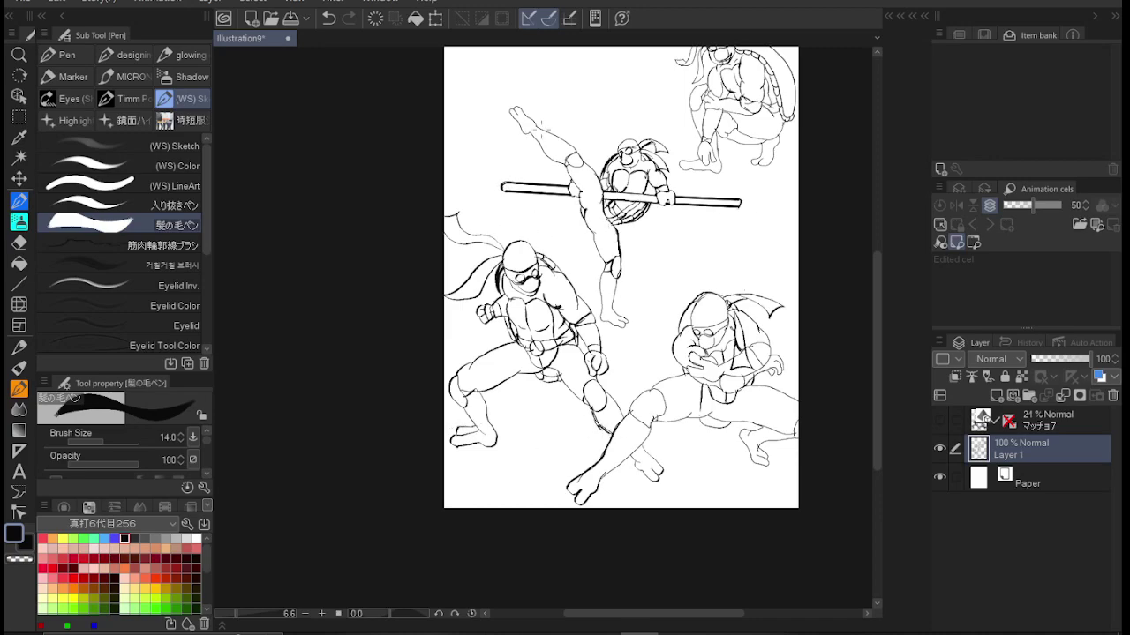
- Draw a rooftop ledge with angled walls beneath the squatting figure and a horizontal background line using straight lines
{"action": "key", "text": "u"}
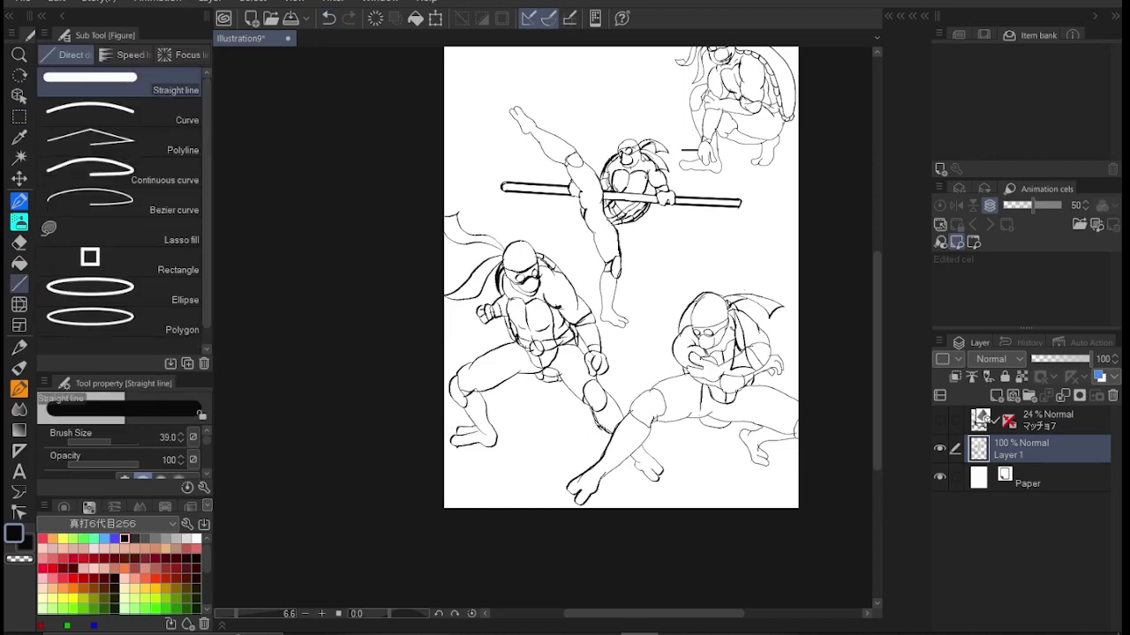
{"action": "left_click_drag", "start_coordinate": [665, 150], "coordinate": [688, 151]}
{"action": "mouse_move", "coordinate": [662, 152]}
{"action": "left_mouse_down"}
{"action": "mouse_move", "coordinate": [707, 196]}
{"action": "mouse_move", "coordinate": [711, 292]}
{"action": "left_mouse_up"}
{"action": "left_click_drag", "start_coordinate": [660, 203], "coordinate": [660, 265]}
{"action": "mouse_move", "coordinate": [660, 265]}
{"action": "left_mouse_down"}
{"action": "mouse_move", "coordinate": [694, 300]}
{"action": "mouse_move", "coordinate": [800, 312]}
{"action": "left_mouse_up"}
{"action": "left_click_drag", "start_coordinate": [725, 198], "coordinate": [799, 197]}
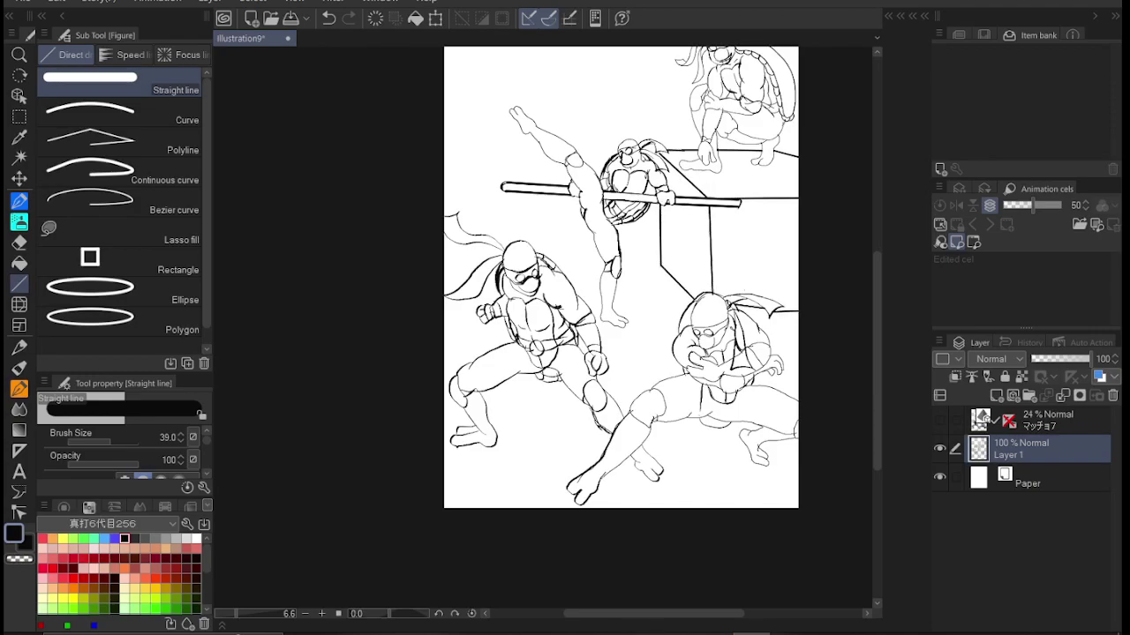
{"action": "scroll", "coordinate": [622, 277], "scroll_direction": "down", "scroll_amount": 2}
{"action": "scroll", "coordinate": [622, 277], "scroll_direction": "up", "scroll_amount": 2}
{"action": "left_click_drag", "start_coordinate": [622, 277], "coordinate": [399, 306]}
{"action": "left_click_drag", "start_coordinate": [388, 218], "coordinate": [221, 228]}
- Draw a large circular moon behind the kicking figure's raised foot and add curved arcs inside it
{"action": "left_click", "coordinate": [90, 287]}
{"action": "scroll", "coordinate": [400, 307], "scroll_direction": "down", "scroll_amount": 1}
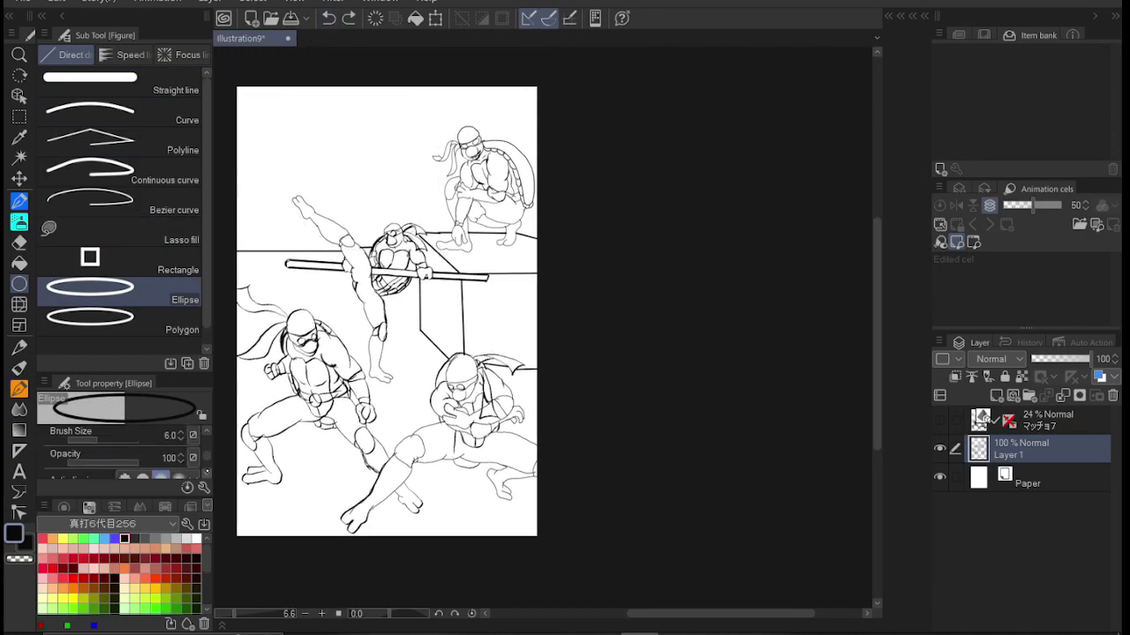
{"action": "scroll", "coordinate": [119, 450], "scroll_direction": "down", "scroll_amount": 2}
{"action": "mouse_move", "coordinate": [269, 89]}
{"action": "left_mouse_down"}
{"action": "mouse_move", "coordinate": [430, 234]}
{"action": "mouse_move", "coordinate": [328, 144]}
{"action": "mouse_move", "coordinate": [335, 90]}
{"action": "mouse_move", "coordinate": [383, 96]}
{"action": "left_mouse_up"}
{"action": "left_click", "coordinate": [90, 113]}
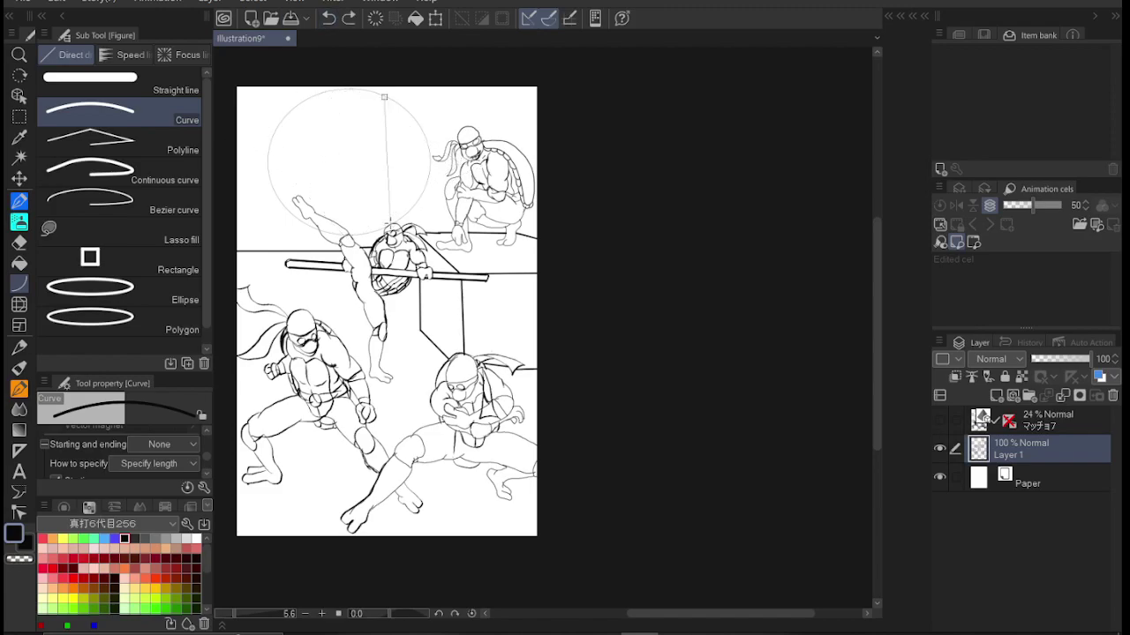
{"action": "left_click", "coordinate": [302, 234]}
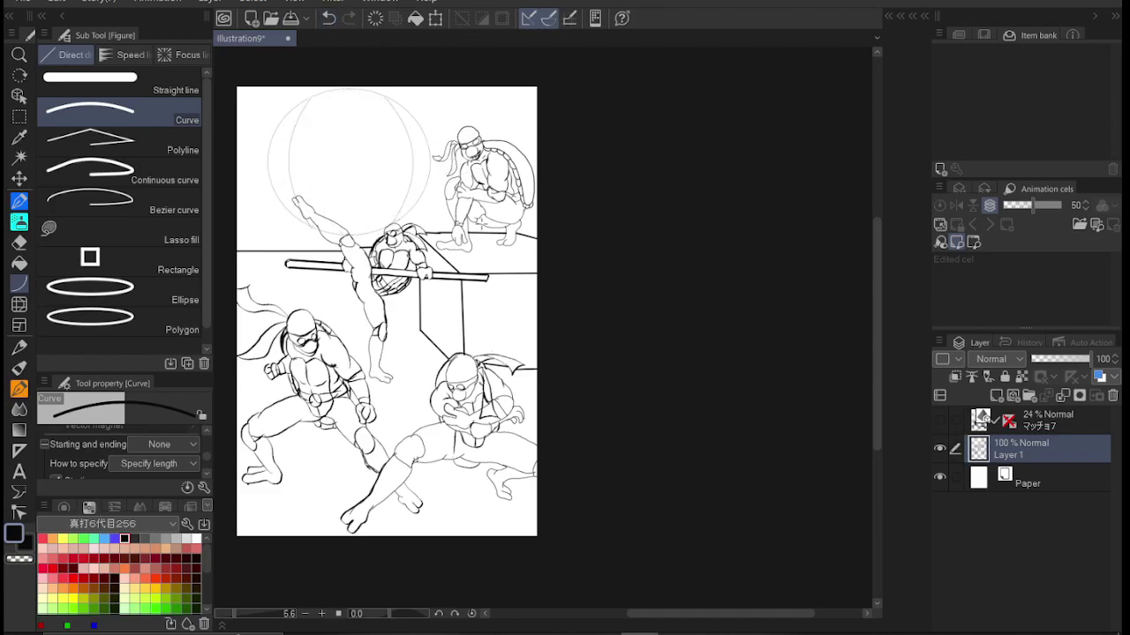
- Erase the moon lines that overlap the kicking figure's head and raised leg
{"action": "scroll", "coordinate": [337, 163], "scroll_direction": "up", "scroll_amount": 5}
{"action": "key", "text": "e"}
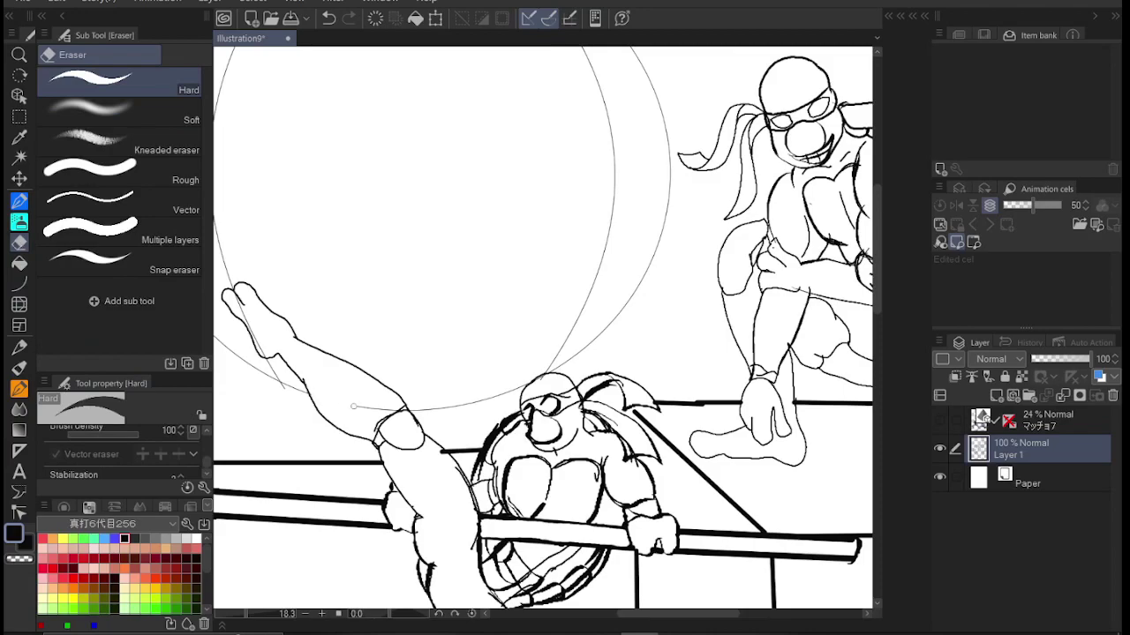
{"action": "left_click_drag", "start_coordinate": [545, 379], "coordinate": [623, 446]}
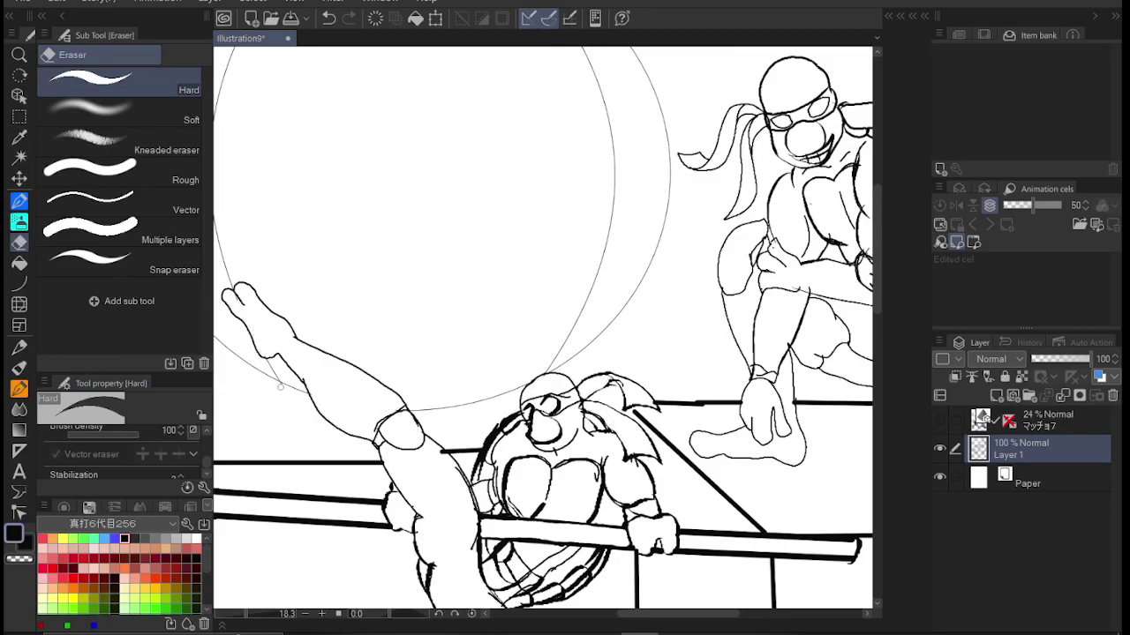
- Erase the stray lines below the wide-stance figure's bent knee
{"action": "scroll", "coordinate": [533, 475], "scroll_direction": "down", "scroll_amount": 5}
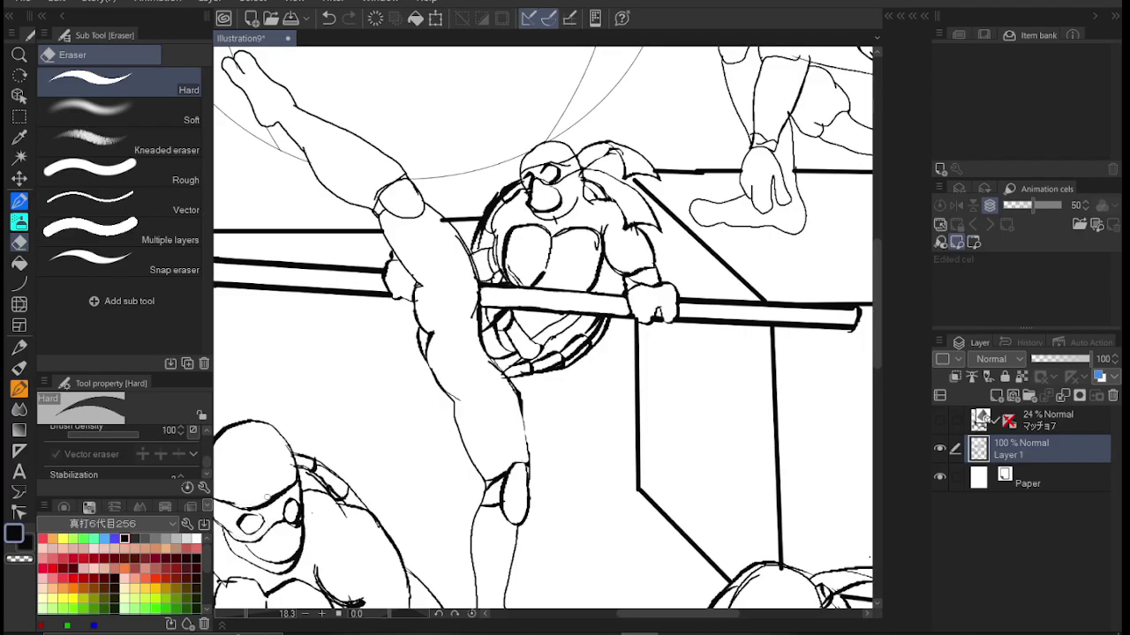
{"action": "scroll", "coordinate": [289, 450], "scroll_direction": "left", "scroll_amount": 4}
{"action": "scroll", "coordinate": [421, 349], "scroll_direction": "down", "scroll_amount": 6}
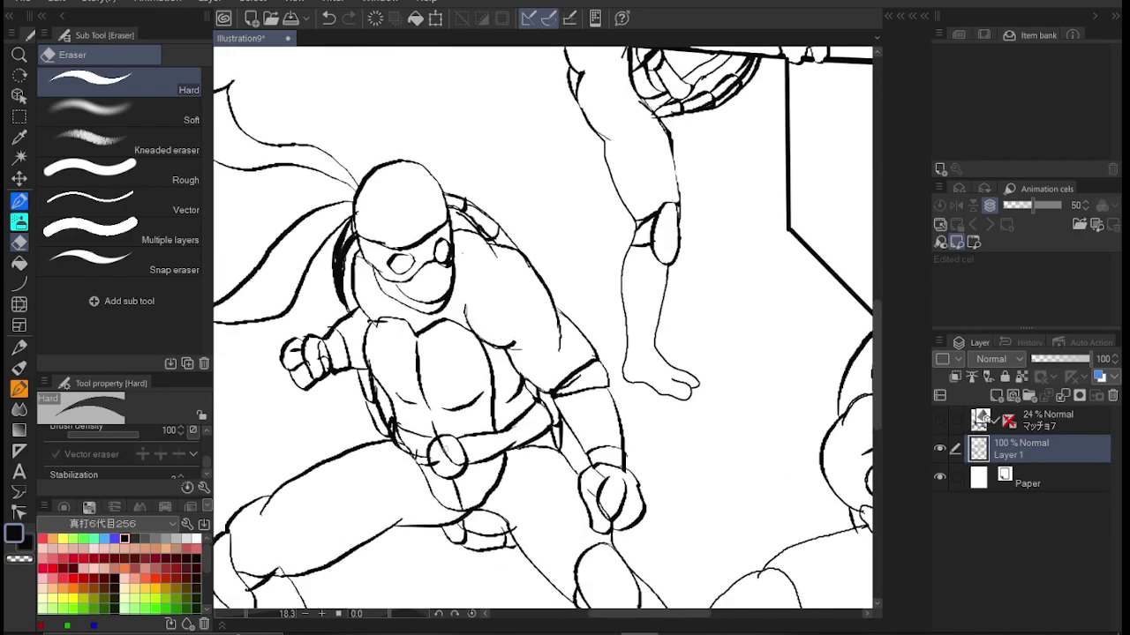
{"action": "scroll", "coordinate": [601, 503], "scroll_direction": "down", "scroll_amount": 4}
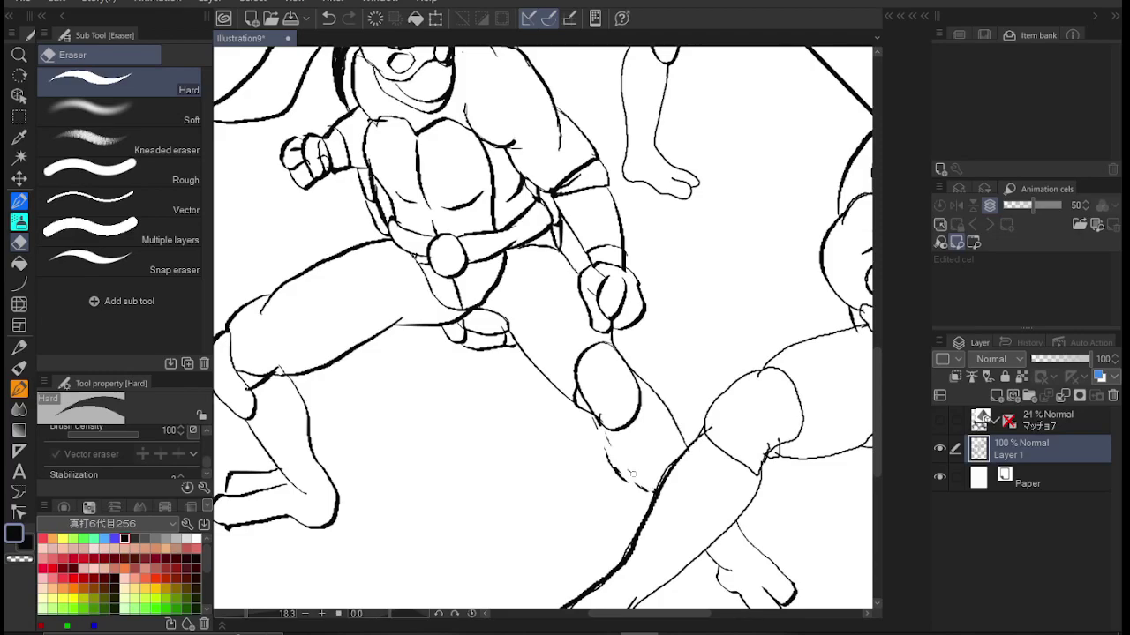
{"action": "mouse_move", "coordinate": [238, 370]}
{"action": "left_mouse_down"}
{"action": "mouse_move", "coordinate": [284, 381]}
{"action": "mouse_move", "coordinate": [307, 365]}
{"action": "left_mouse_up"}
- Thicken the wide-stance figure's leg outlines and toes, plus the low-lunging figure's knee and thigh contours
{"action": "key", "text": "p"}
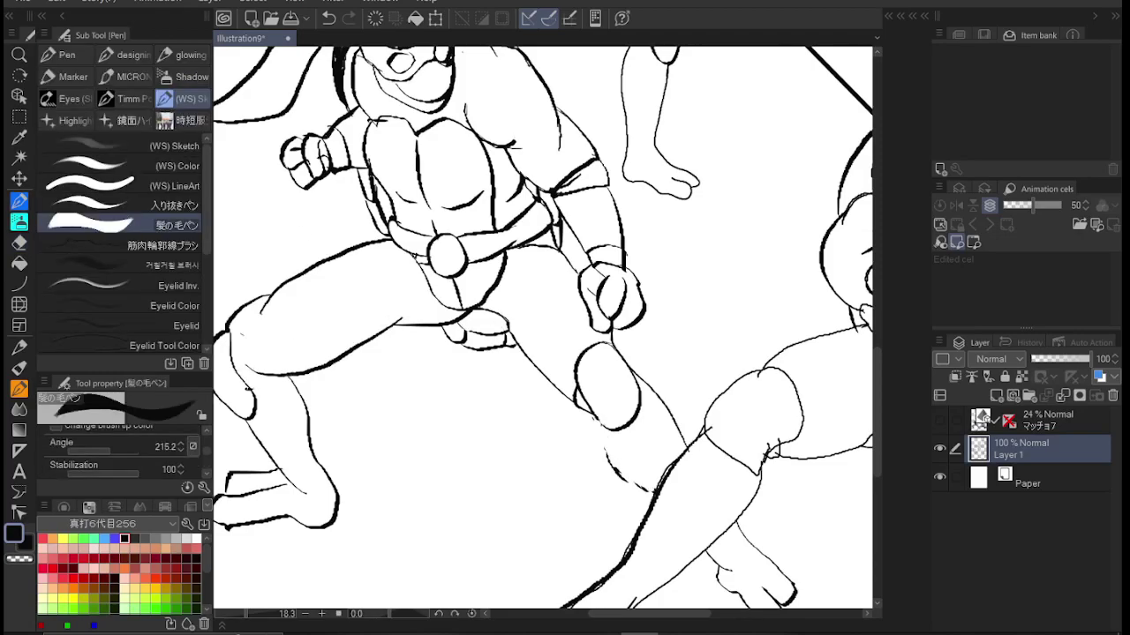
{"action": "mouse_move", "coordinate": [584, 411]}
{"action": "left_mouse_down"}
{"action": "mouse_move", "coordinate": [613, 466]}
{"action": "mouse_move", "coordinate": [655, 494]}
{"action": "mouse_move", "coordinate": [704, 429]}
{"action": "left_mouse_up"}
{"action": "mouse_move", "coordinate": [759, 468]}
{"action": "left_mouse_down"}
{"action": "mouse_move", "coordinate": [798, 408]}
{"action": "mouse_move", "coordinate": [708, 436]}
{"action": "left_mouse_up"}
{"action": "left_click_drag", "start_coordinate": [760, 367], "coordinate": [867, 326]}
{"action": "left_click_drag", "start_coordinate": [611, 334], "coordinate": [685, 446]}
{"action": "left_click_drag", "start_coordinate": [510, 326], "coordinate": [558, 390]}
{"action": "left_click_drag", "start_coordinate": [556, 250], "coordinate": [579, 279]}
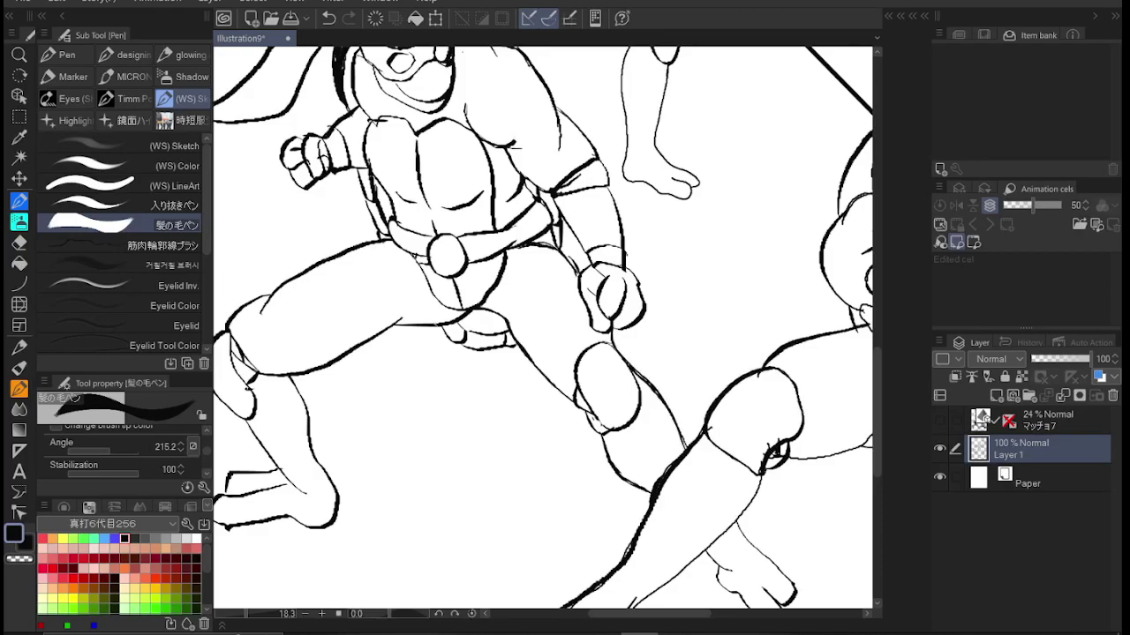
{"action": "left_click_drag", "start_coordinate": [441, 330], "coordinate": [608, 330]}
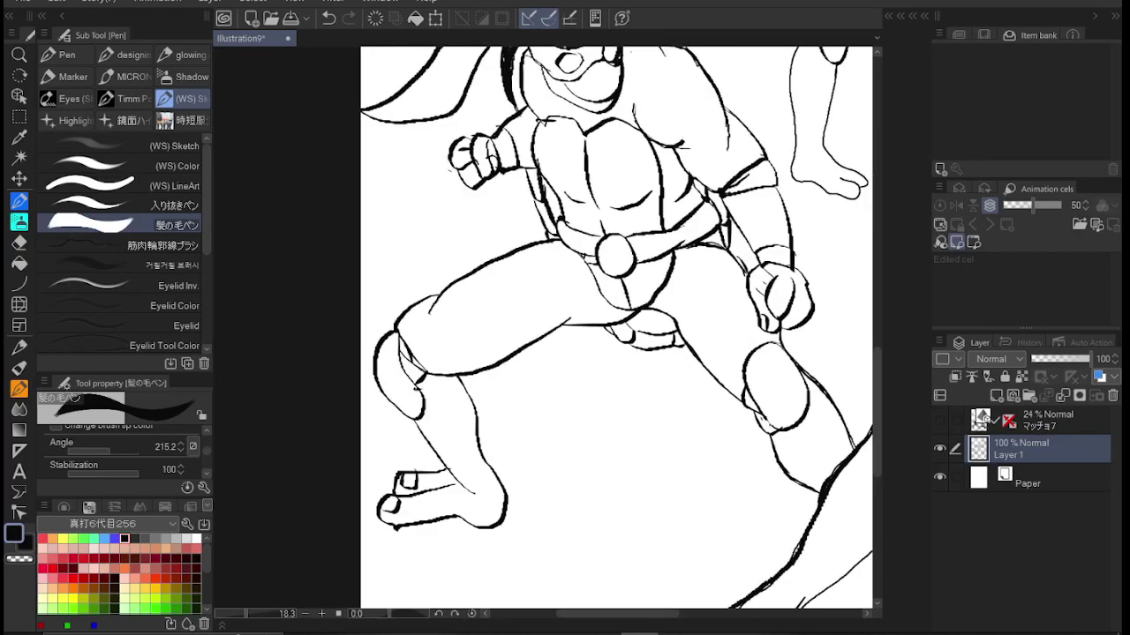
- Draw angular sword guards at both of the wide-stance figure's fists with straight lines
{"action": "key", "text": "u"}
{"action": "mouse_move", "coordinate": [461, 125]}
{"action": "left_mouse_down"}
{"action": "mouse_move", "coordinate": [446, 148]}
{"action": "mouse_move", "coordinate": [428, 138]}
{"action": "mouse_move", "coordinate": [500, 130]}
{"action": "left_mouse_up"}
{"action": "mouse_move", "coordinate": [432, 162]}
{"action": "left_mouse_down"}
{"action": "mouse_move", "coordinate": [450, 141]}
{"action": "mouse_move", "coordinate": [432, 162]}
{"action": "left_mouse_up"}
{"action": "left_click_drag", "start_coordinate": [729, 289], "coordinate": [759, 251]}
{"action": "mouse_move", "coordinate": [760, 253]}
{"action": "left_mouse_down"}
{"action": "mouse_move", "coordinate": [797, 309]}
{"action": "mouse_move", "coordinate": [765, 337]}
{"action": "left_mouse_up"}
{"action": "left_click_drag", "start_coordinate": [764, 337], "coordinate": [729, 289]}
- Draw the two sword handles extending from the wide-stance figure's fists and round off their ends with curves
{"action": "left_click_drag", "start_coordinate": [476, 187], "coordinate": [501, 242]}
{"action": "mouse_move", "coordinate": [491, 171]}
{"action": "left_mouse_down"}
{"action": "mouse_move", "coordinate": [507, 236]}
{"action": "mouse_move", "coordinate": [524, 231]}
{"action": "left_mouse_up"}
{"action": "left_click_drag", "start_coordinate": [810, 279], "coordinate": [617, 279]}
{"action": "mouse_move", "coordinate": [613, 280]}
{"action": "left_mouse_down"}
{"action": "mouse_move", "coordinate": [655, 278]}
{"action": "mouse_move", "coordinate": [678, 297]}
{"action": "left_mouse_up"}
{"action": "left_click", "coordinate": [90, 113]}
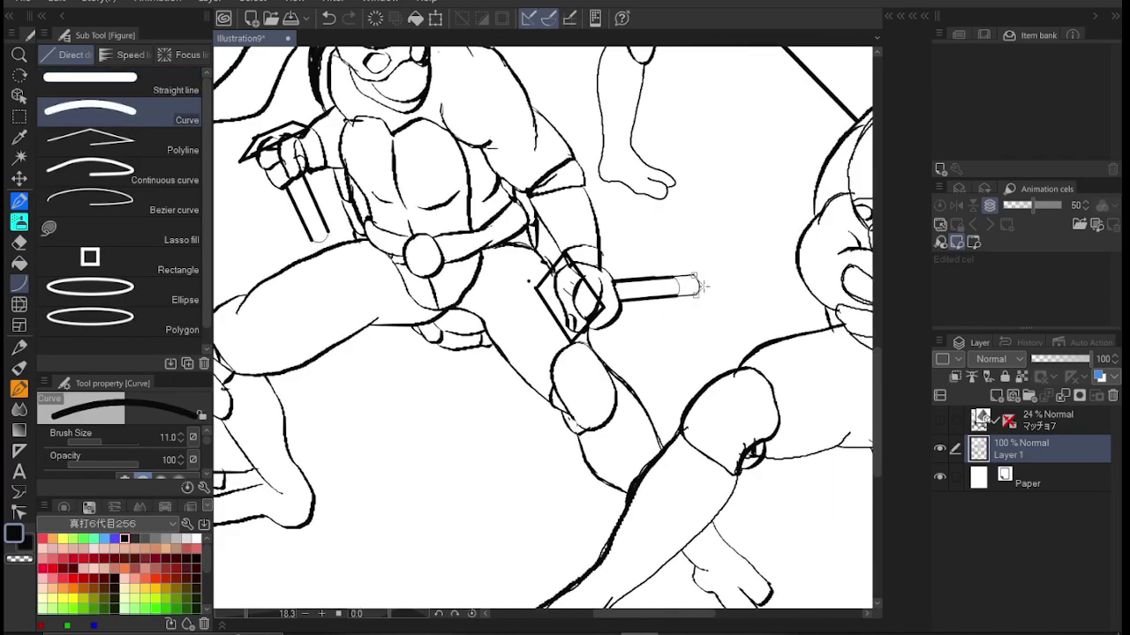
- Erase the hand lines inside the lower sword's guard and draw a curved blade socket on it
{"action": "key", "text": "e"}
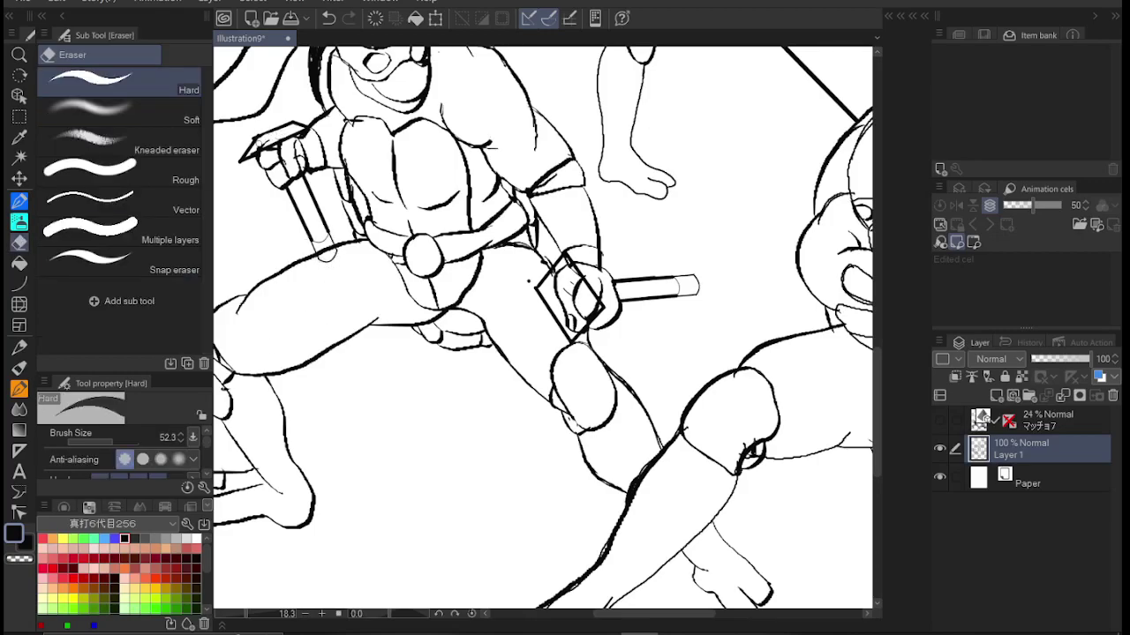
{"action": "left_click_drag", "start_coordinate": [574, 313], "coordinate": [578, 284]}
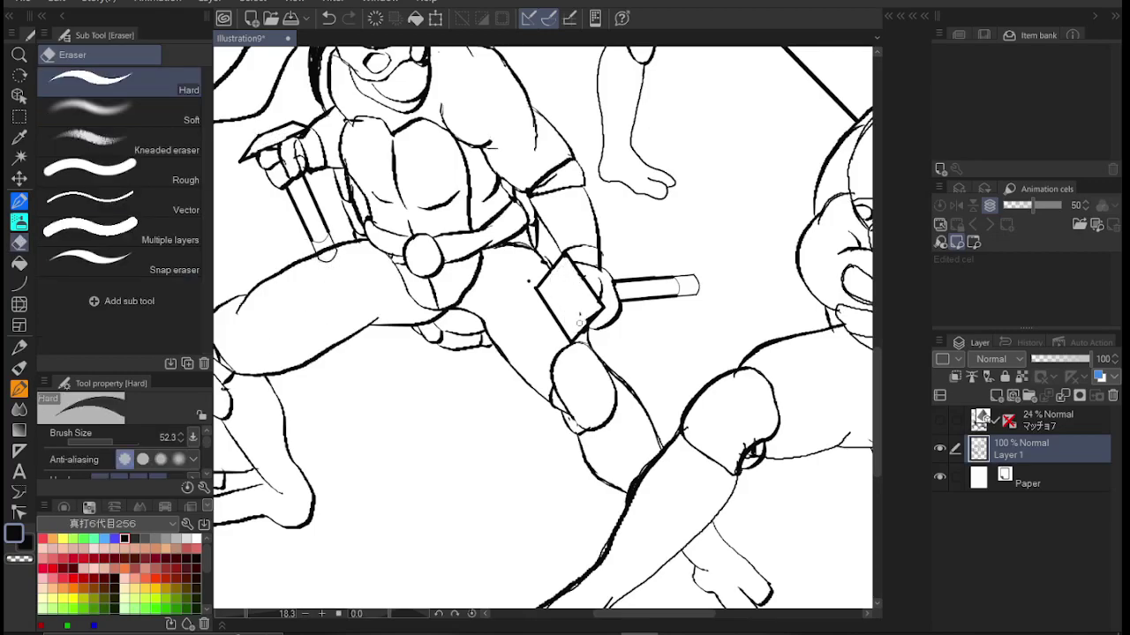
{"action": "scroll", "coordinate": [642, 251], "scroll_direction": "down", "scroll_amount": 2}
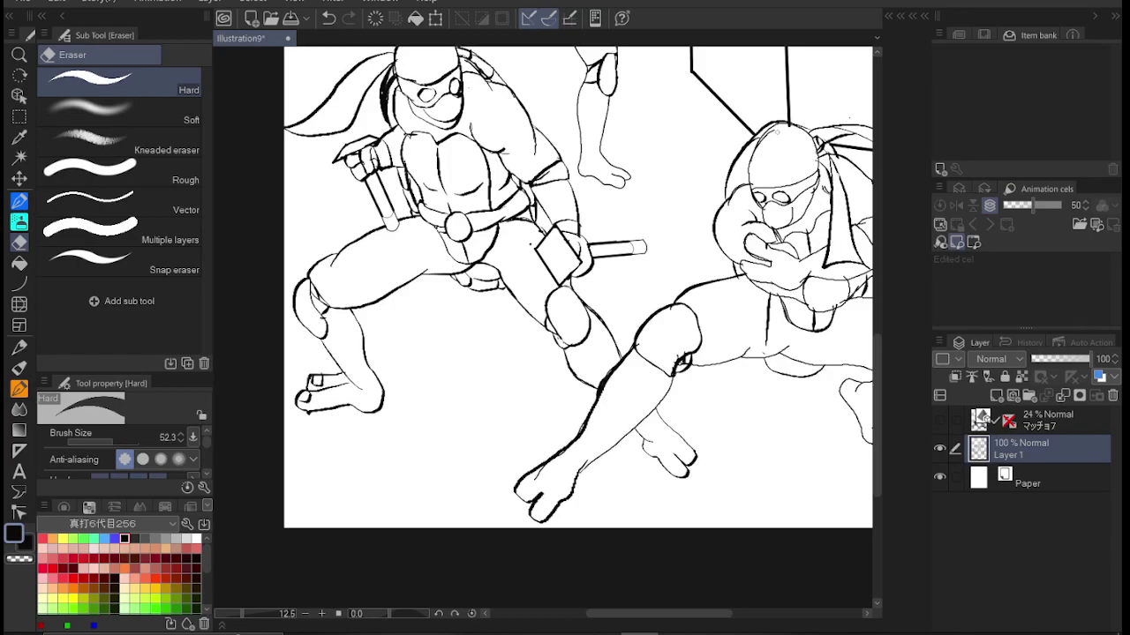
{"action": "scroll", "coordinate": [599, 298], "scroll_direction": "up", "scroll_amount": 3}
{"action": "key", "text": "u"}
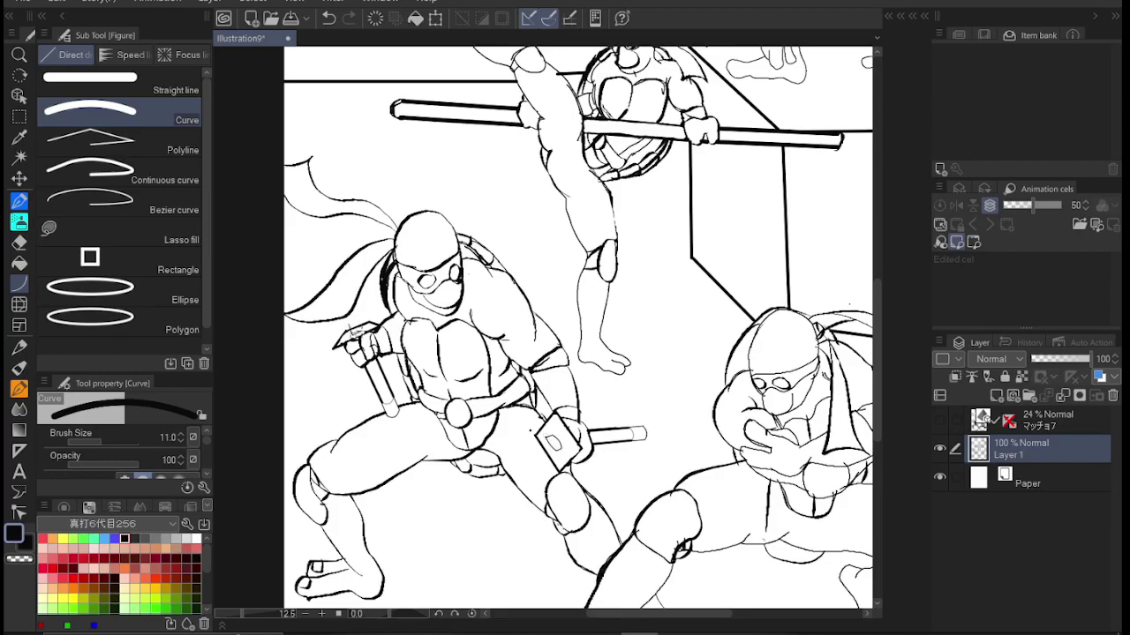
- Draw long straight blades with angled tips on both of the wide-stance figure's swords
{"action": "key", "text": "u"}
{"action": "mouse_move", "coordinate": [356, 324]}
{"action": "left_mouse_down"}
{"action": "mouse_move", "coordinate": [284, 148]}
{"action": "mouse_move", "coordinate": [280, 162]}
{"action": "left_mouse_up"}
{"action": "left_click_drag", "start_coordinate": [312, 458], "coordinate": [552, 432]}
{"action": "key", "text": "ctrl+z"}
{"action": "mouse_move", "coordinate": [319, 435]}
{"action": "left_mouse_down"}
{"action": "mouse_move", "coordinate": [555, 435]}
{"action": "mouse_move", "coordinate": [318, 452]}
{"action": "left_mouse_up"}
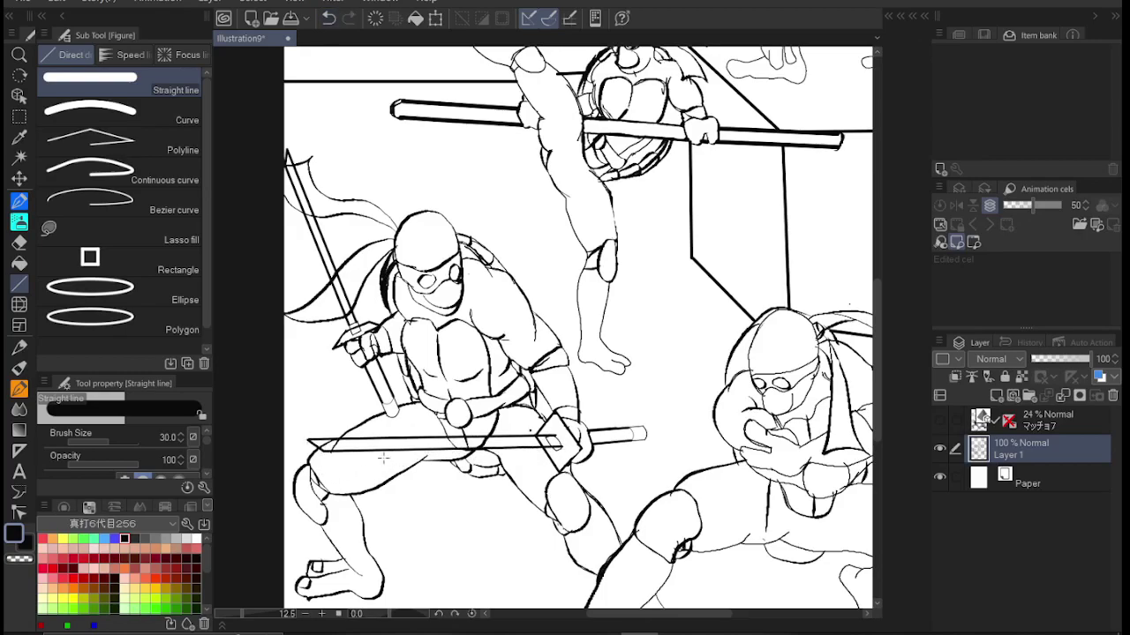
- Erase the leg, belly plate and guard lines showing through the horizontal sword blade
{"action": "key", "text": "u"}
{"action": "key", "text": "e"}
{"action": "scroll", "coordinate": [586, 519], "scroll_direction": "up", "scroll_amount": 5}
{"action": "left_click_drag", "start_coordinate": [435, 278], "coordinate": [499, 271]}
{"action": "scroll", "coordinate": [471, 368], "scroll_direction": "left", "scroll_amount": 5}
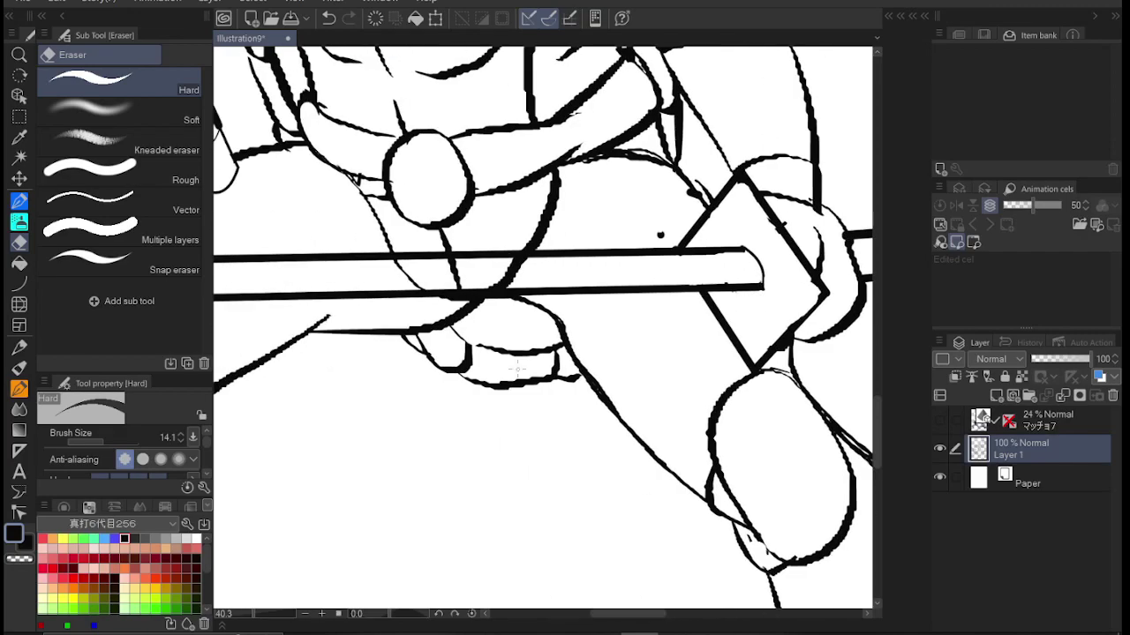
{"action": "left_click_drag", "start_coordinate": [383, 263], "coordinate": [501, 277]}
{"action": "scroll", "coordinate": [448, 279], "scroll_direction": "down", "scroll_amount": 3}
{"action": "scroll", "coordinate": [525, 261], "scroll_direction": "up", "scroll_amount": 4}
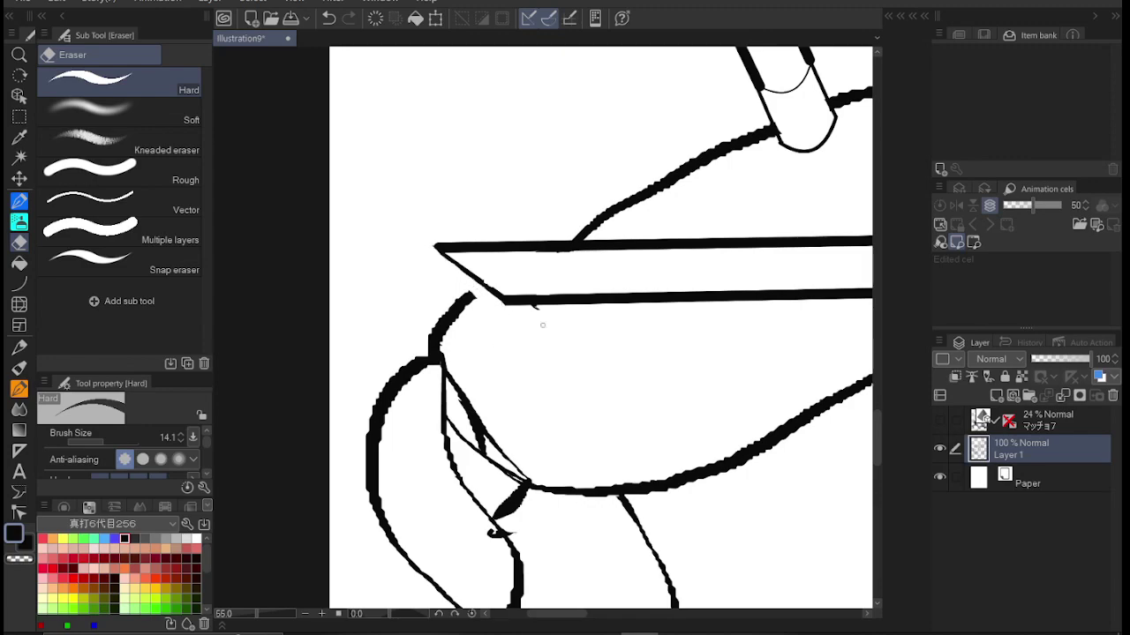
- Draw a wavy temper line along the length of the horizontal sword blade
{"action": "key", "text": "p"}
{"action": "mouse_move", "coordinate": [451, 277]}
{"action": "left_mouse_down"}
{"action": "mouse_move", "coordinate": [646, 278]}
{"action": "mouse_move", "coordinate": [784, 279]}
{"action": "left_mouse_up"}
{"action": "scroll", "coordinate": [784, 279], "scroll_direction": "down", "scroll_amount": 3}
{"action": "mouse_move", "coordinate": [389, 414]}
{"action": "left_mouse_down"}
{"action": "mouse_move", "coordinate": [702, 409]}
{"action": "mouse_move", "coordinate": [711, 394]}
{"action": "left_mouse_up"}
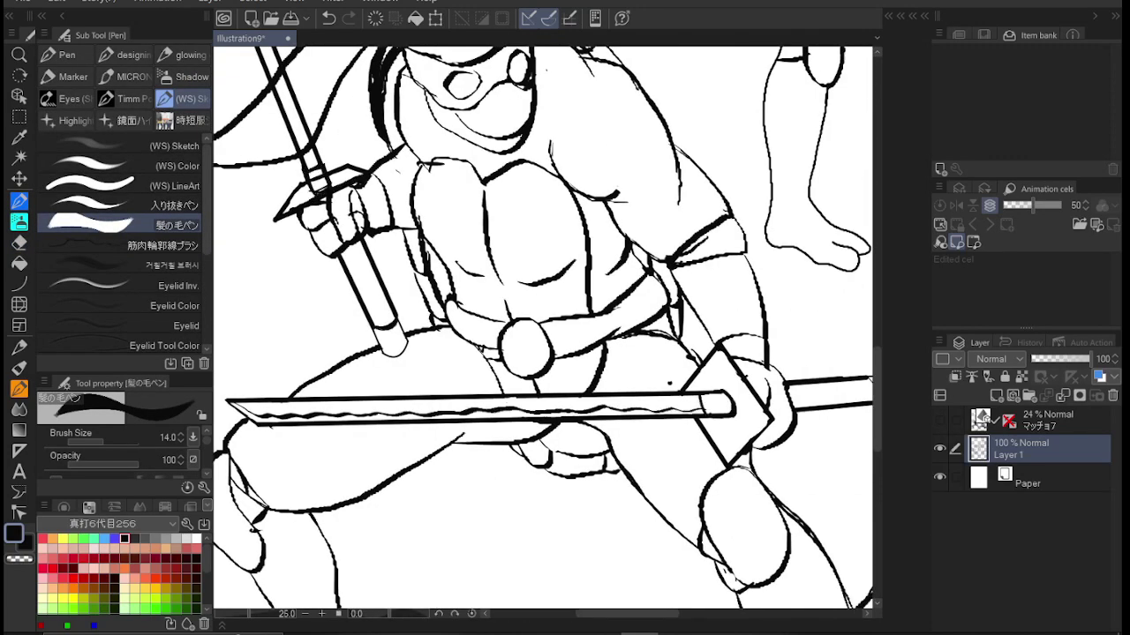
{"action": "key", "text": "e"}
{"action": "scroll", "coordinate": [543, 327], "scroll_direction": "down", "scroll_amount": 2}
{"action": "scroll", "coordinate": [543, 327], "scroll_direction": "left", "scroll_amount": 3}
{"action": "scroll", "coordinate": [542, 327], "scroll_direction": "up", "scroll_amount": 3}
{"action": "scroll", "coordinate": [543, 326], "scroll_direction": "down", "scroll_amount": 2}
{"action": "scroll", "coordinate": [880, 310], "scroll_direction": "down", "scroll_amount": 3}
- Draw crossing straps with a round buckle over the wide-stance figure's shoulder and chest
{"action": "key", "text": "p"}
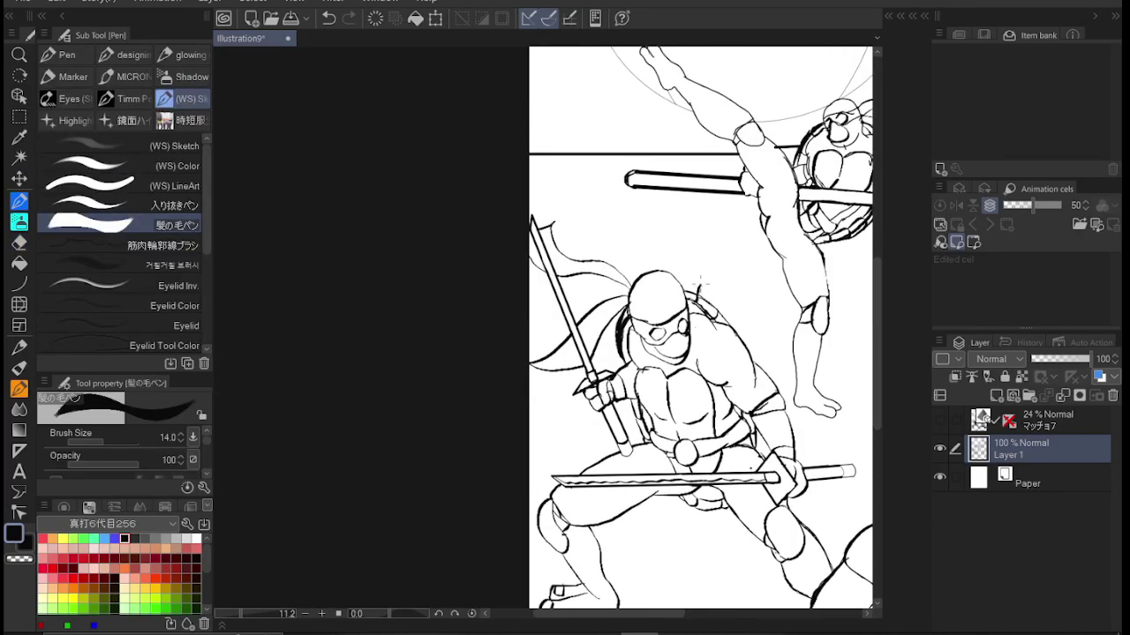
{"action": "mouse_move", "coordinate": [710, 304]}
{"action": "left_mouse_down"}
{"action": "mouse_move", "coordinate": [664, 439]}
{"action": "mouse_move", "coordinate": [674, 390]}
{"action": "left_mouse_up"}
{"action": "mouse_move", "coordinate": [628, 340]}
{"action": "left_mouse_down"}
{"action": "mouse_move", "coordinate": [665, 416]}
{"action": "mouse_move", "coordinate": [667, 391]}
{"action": "mouse_move", "coordinate": [667, 404]}
{"action": "left_mouse_up"}
{"action": "key", "text": "ctrl+z"}
{"action": "key", "text": "ctrl+z"}
{"action": "key", "text": "e"}
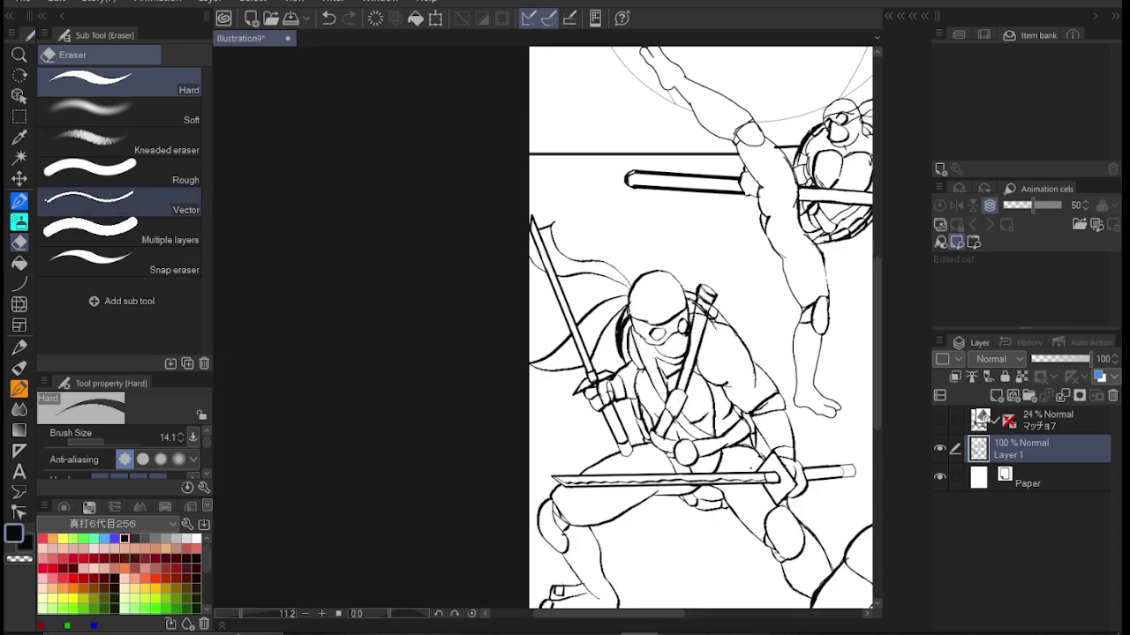
{"action": "key", "text": "p"}
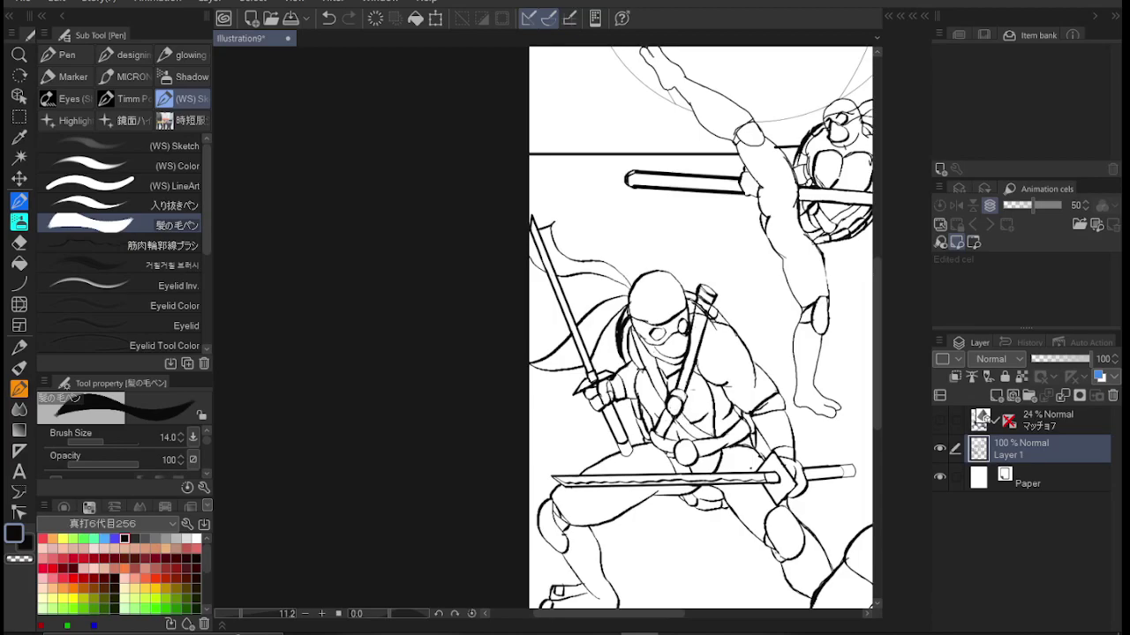
- Undo the last stroke and add muscle contour lines to the wide-stance figure's upper arm
{"action": "key", "text": "ctrl+z"}
{"action": "key", "text": "e"}
{"action": "key", "text": "p"}
{"action": "left_click_drag", "start_coordinate": [726, 356], "coordinate": [747, 393]}
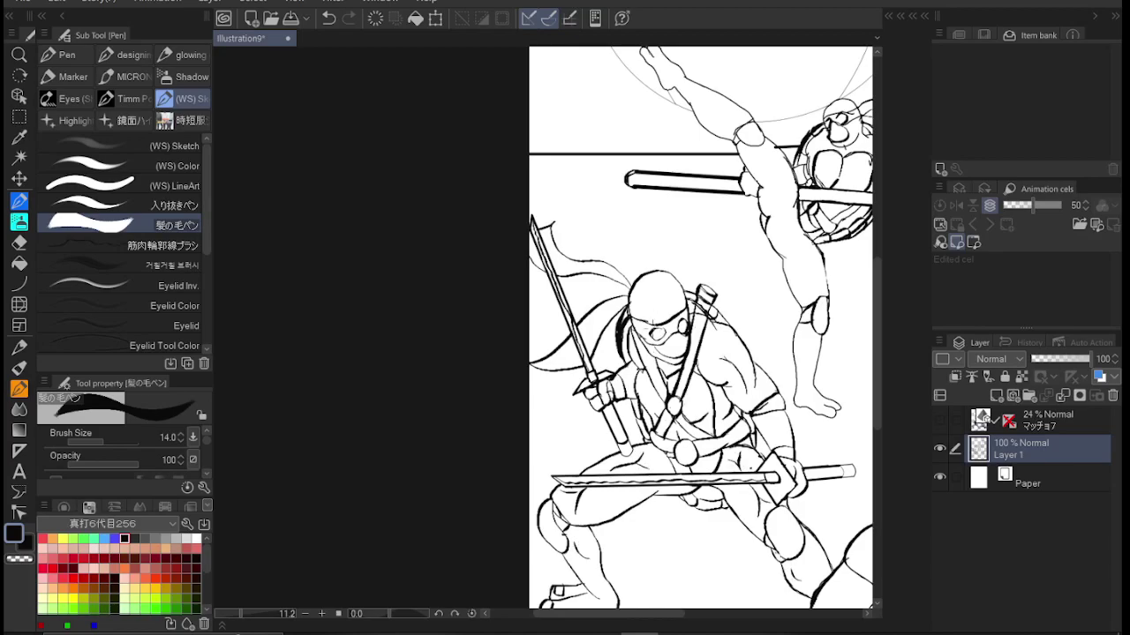
- Try to sketch a sai with a straight sideways blade and short prongs in the lower-right figure's front hand
{"action": "scroll", "coordinate": [642, 479], "scroll_direction": "right", "scroll_amount": 5}
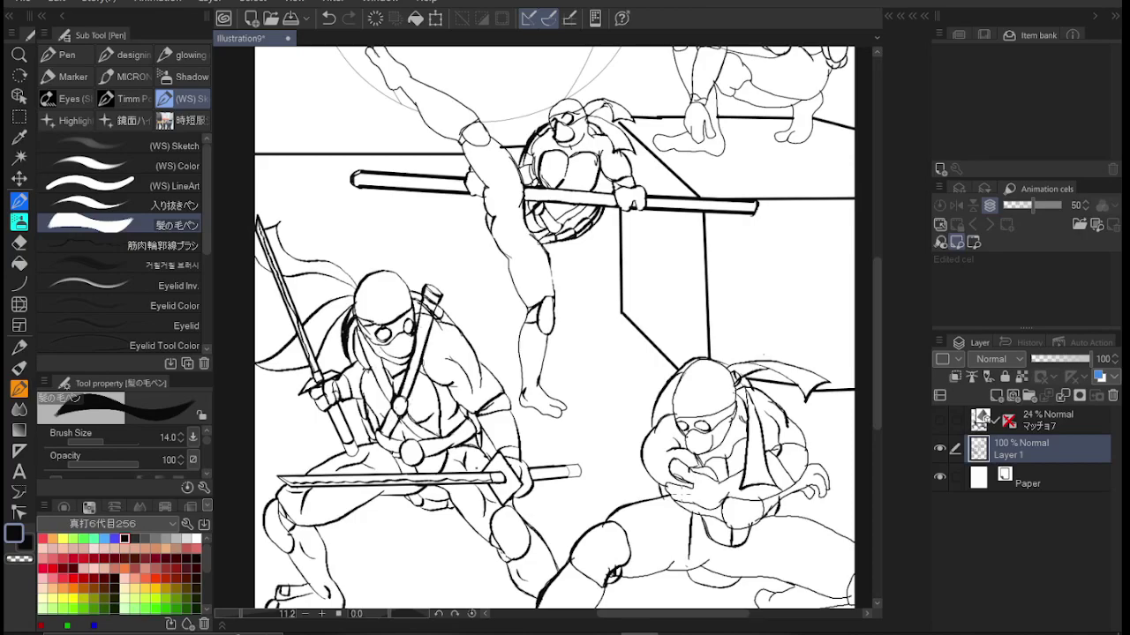
{"action": "key", "text": "u"}
{"action": "left_click_drag", "start_coordinate": [585, 448], "coordinate": [697, 488]}
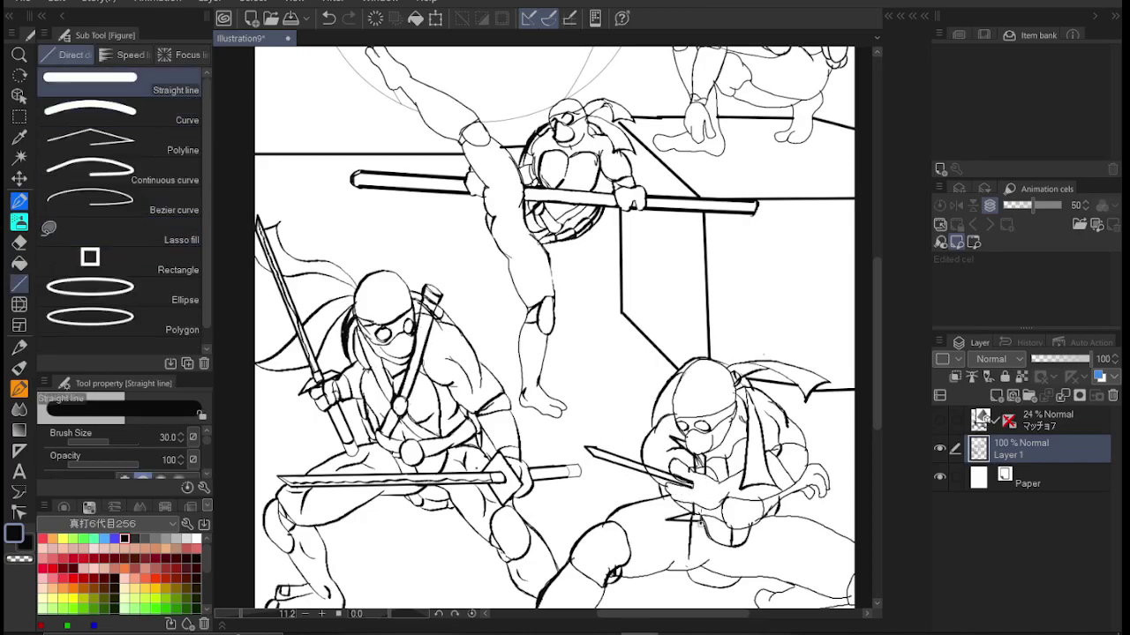
{"action": "key", "text": "e"}
{"action": "scroll", "coordinate": [705, 457], "scroll_direction": "up", "scroll_amount": 3}
{"action": "left_click_drag", "start_coordinate": [662, 527], "coordinate": [610, 500]}
{"action": "scroll", "coordinate": [697, 436], "scroll_direction": "down", "scroll_amount": 5}
- Try to redraw the sideways sai's tapered blade with straight lines, erase around it, and undo the strokes
{"action": "key", "text": "u"}
{"action": "mouse_move", "coordinate": [434, 168]}
{"action": "left_mouse_down"}
{"action": "mouse_move", "coordinate": [676, 254]}
{"action": "mouse_move", "coordinate": [485, 205]}
{"action": "mouse_move", "coordinate": [609, 245]}
{"action": "left_mouse_up"}
{"action": "key", "text": "e"}
{"action": "key", "text": "u"}
{"action": "left_click_drag", "start_coordinate": [674, 269], "coordinate": [422, 191]}
{"action": "mouse_move", "coordinate": [617, 250]}
{"action": "left_mouse_down"}
{"action": "mouse_move", "coordinate": [402, 175]}
{"action": "mouse_move", "coordinate": [436, 167]}
{"action": "left_mouse_up"}
{"action": "key", "text": "e"}
{"action": "left_click_drag", "start_coordinate": [667, 351], "coordinate": [666, 397]}
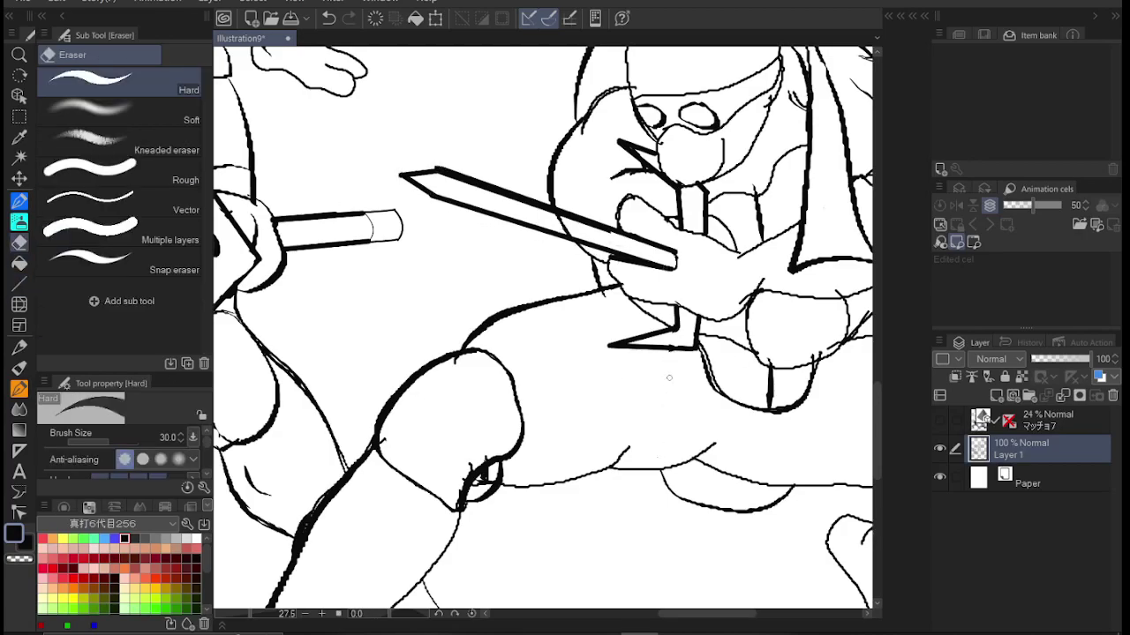
{"action": "scroll", "coordinate": [781, 328], "scroll_direction": "down", "scroll_amount": 4}
{"action": "key", "text": "u"}
{"action": "key", "text": "ctrl+z"}
{"action": "key", "text": "ctrl+z"}
{"action": "key", "text": "ctrl+z"}
- Draw a long tapering sai blade pointing down from the lower-right figure's front hand with the Curve tool
{"action": "mouse_move", "coordinate": [711, 332]}
{"action": "left_mouse_down"}
{"action": "mouse_move", "coordinate": [757, 316]}
{"action": "mouse_move", "coordinate": [722, 316]}
{"action": "mouse_move", "coordinate": [763, 356]}
{"action": "mouse_move", "coordinate": [711, 427]}
{"action": "left_mouse_up"}
{"action": "left_click_drag", "start_coordinate": [745, 327], "coordinate": [701, 534]}
{"action": "left_click", "coordinate": [90, 110]}
{"action": "key", "text": "ctrl+z"}
{"action": "left_click_drag", "start_coordinate": [733, 327], "coordinate": [682, 574]}
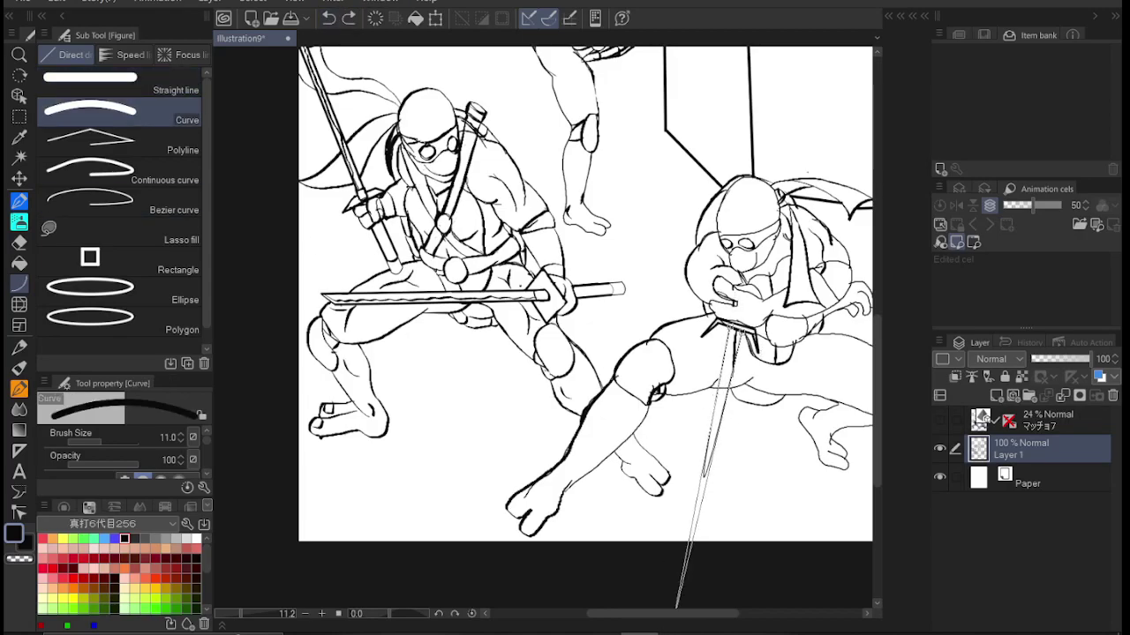
{"action": "key", "text": "Escape"}
{"action": "left_click_drag", "start_coordinate": [741, 326], "coordinate": [703, 466]}
{"action": "left_click", "coordinate": [681, 607]}
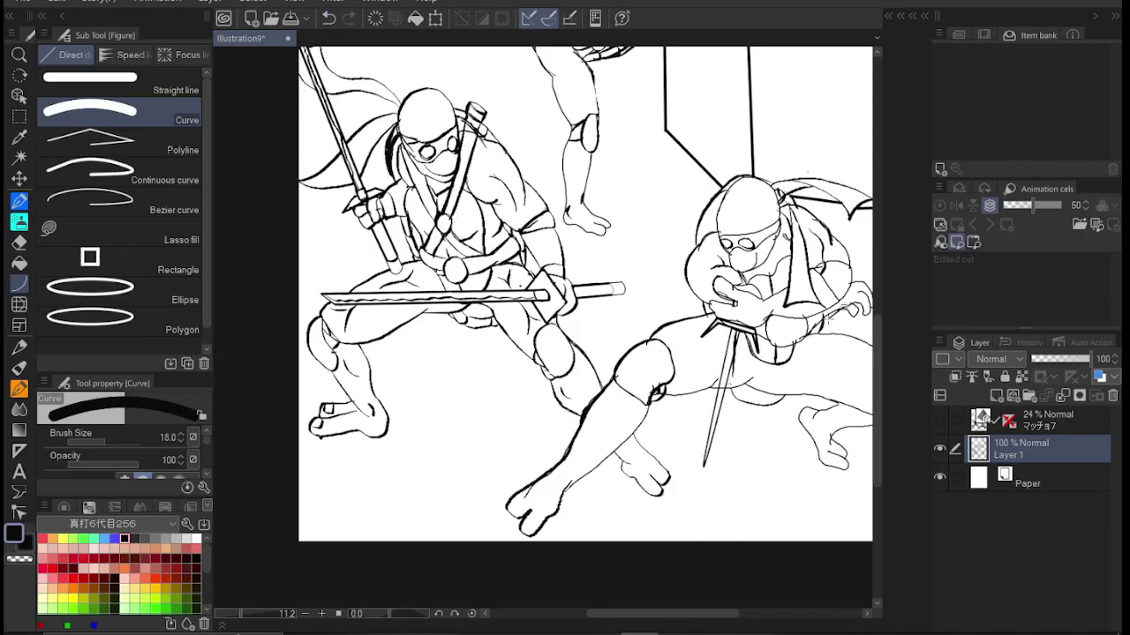
- Draw a second sai with a curved guard and downward blade in the lower-right figure's other hand
{"action": "scroll", "coordinate": [856, 309], "scroll_direction": "right", "scroll_amount": 2}
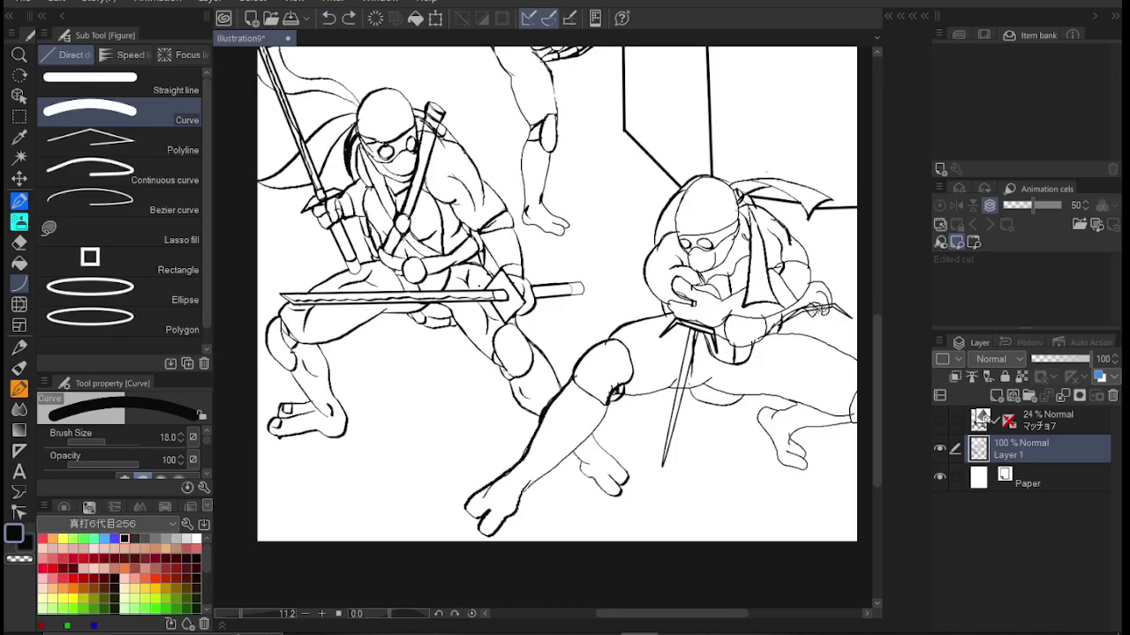
{"action": "key", "text": "p"}
{"action": "scroll", "coordinate": [671, 336], "scroll_direction": "up", "scroll_amount": 5}
{"action": "mouse_move", "coordinate": [750, 291]}
{"action": "left_mouse_down"}
{"action": "mouse_move", "coordinate": [764, 314]}
{"action": "mouse_move", "coordinate": [756, 361]}
{"action": "mouse_move", "coordinate": [779, 279]}
{"action": "mouse_move", "coordinate": [769, 259]}
{"action": "left_mouse_up"}
- Erase the overlapping lines around the front sai's blade and the rear hand, and the thick arc over the far shoulder
{"action": "key", "text": "e"}
{"action": "scroll", "coordinate": [353, 367], "scroll_direction": "up", "scroll_amount": 2}
{"action": "scroll", "coordinate": [353, 368], "scroll_direction": "down", "scroll_amount": 3}
{"action": "left_click_drag", "start_coordinate": [494, 411], "coordinate": [490, 528]}
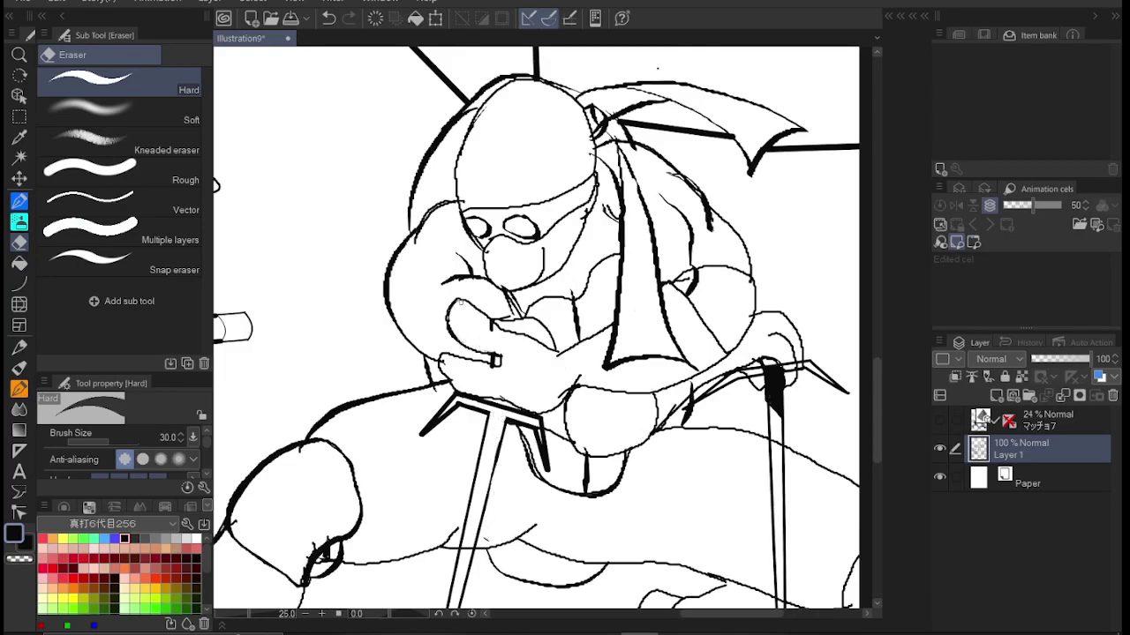
{"action": "left_click_drag", "start_coordinate": [738, 372], "coordinate": [807, 363]}
{"action": "left_click_drag", "start_coordinate": [655, 154], "coordinate": [710, 229]}
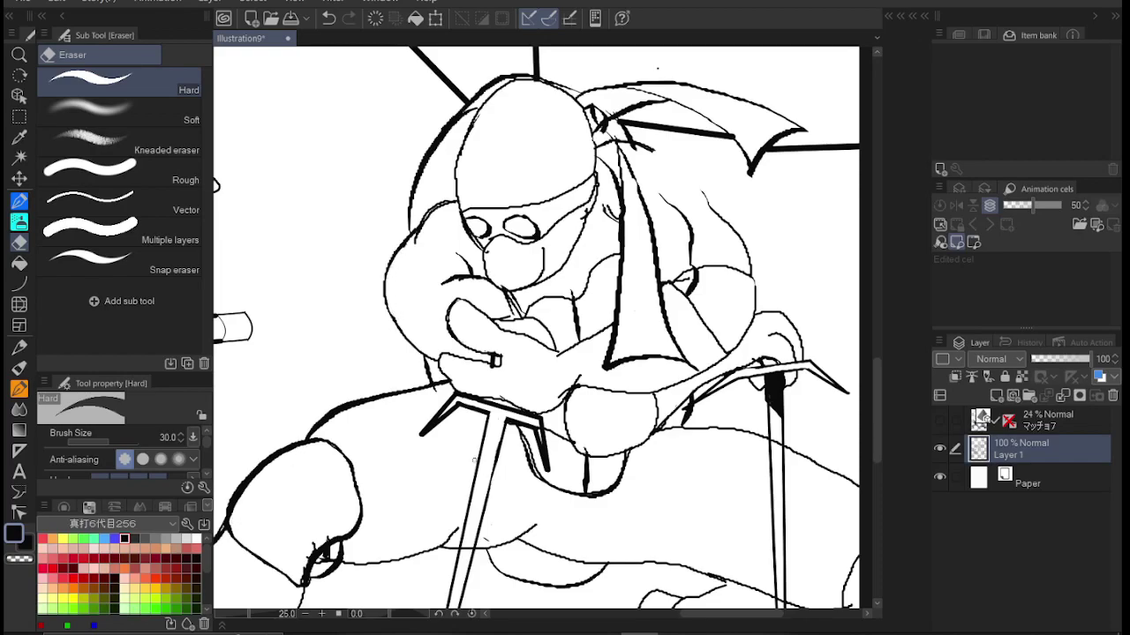
- Fill the base of the front sai's blade black, draw fingernails on the front hand, and add the second sai's handle end
{"action": "key", "text": "p"}
{"action": "left_click_drag", "start_coordinate": [499, 417], "coordinate": [489, 471]}
{"action": "mouse_move", "coordinate": [485, 413]}
{"action": "left_mouse_down"}
{"action": "mouse_move", "coordinate": [490, 480]}
{"action": "mouse_move", "coordinate": [488, 470]}
{"action": "left_mouse_up"}
{"action": "left_click_drag", "start_coordinate": [443, 353], "coordinate": [490, 361]}
{"action": "left_click_drag", "start_coordinate": [450, 310], "coordinate": [512, 334]}
{"action": "mouse_move", "coordinate": [757, 292]}
{"action": "left_mouse_down"}
{"action": "mouse_move", "coordinate": [780, 314]}
{"action": "mouse_move", "coordinate": [780, 302]}
{"action": "left_mouse_up"}
{"action": "key", "text": "ctrl+0"}
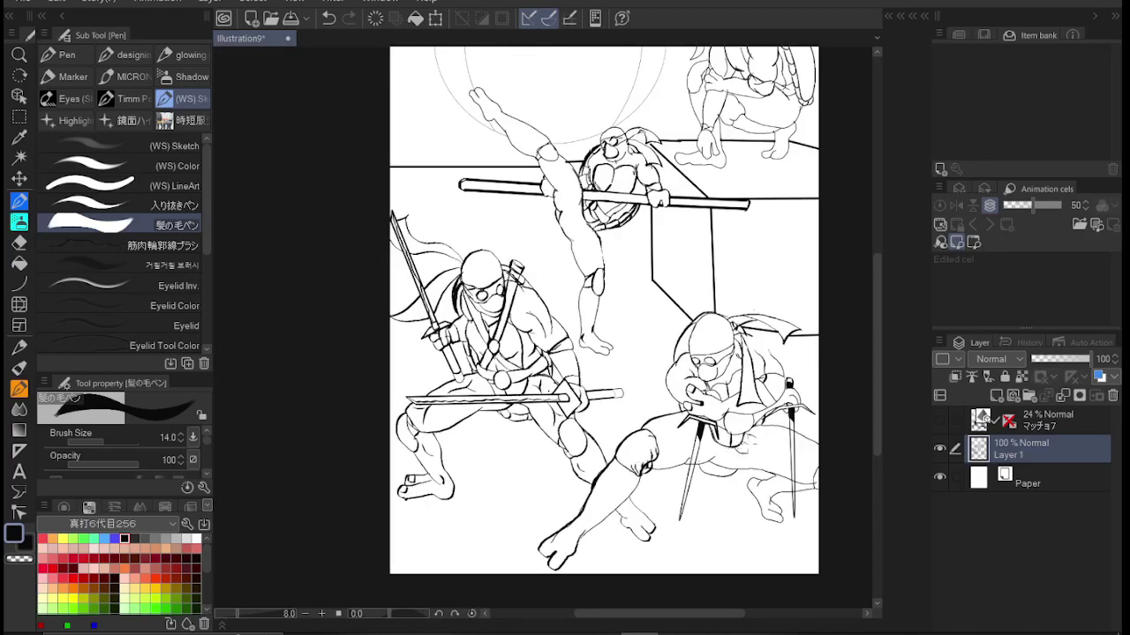
- Thicken the kicking figure's leg and knee pad outlines and add toenails to the raised foot
{"action": "scroll", "coordinate": [584, 108], "scroll_direction": "up", "scroll_amount": 4}
{"action": "left_click_drag", "start_coordinate": [518, 371], "coordinate": [540, 441]}
{"action": "left_click_drag", "start_coordinate": [505, 353], "coordinate": [528, 419]}
{"action": "left_click_drag", "start_coordinate": [517, 308], "coordinate": [508, 341]}
{"action": "left_click_drag", "start_coordinate": [547, 247], "coordinate": [578, 337]}
{"action": "left_click_drag", "start_coordinate": [475, 244], "coordinate": [504, 303]}
{"action": "mouse_move", "coordinate": [466, 217]}
{"action": "left_mouse_down"}
{"action": "mouse_move", "coordinate": [503, 192]}
{"action": "mouse_move", "coordinate": [521, 238]}
{"action": "left_mouse_up"}
{"action": "left_click_drag", "start_coordinate": [357, 132], "coordinate": [404, 196]}
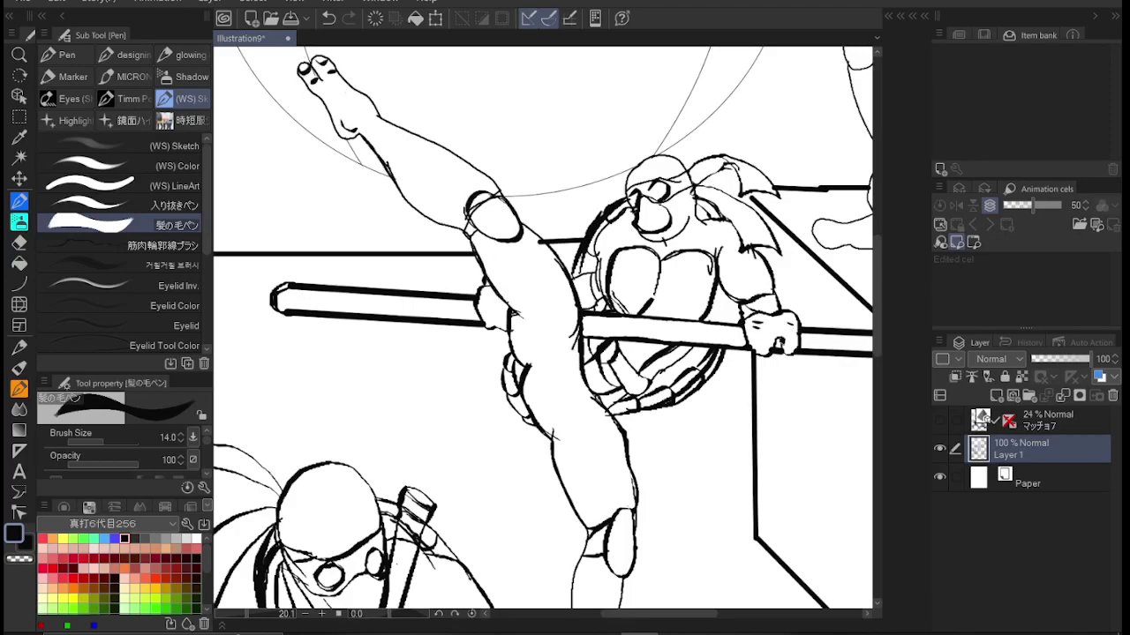
- Draw finger lines on the kicking figure's staff hand and muscle contours on the legs and upper arm
{"action": "left_click_drag", "start_coordinate": [491, 304], "coordinate": [509, 333]}
{"action": "mouse_move", "coordinate": [628, 180]}
{"action": "left_mouse_down"}
{"action": "mouse_move", "coordinate": [654, 155]}
{"action": "mouse_move", "coordinate": [632, 219]}
{"action": "left_mouse_up"}
{"action": "left_click_drag", "start_coordinate": [636, 230], "coordinate": [686, 243]}
{"action": "left_click_drag", "start_coordinate": [693, 193], "coordinate": [711, 233]}
{"action": "left_click_drag", "start_coordinate": [508, 240], "coordinate": [536, 273]}
{"action": "left_click_drag", "start_coordinate": [532, 266], "coordinate": [561, 323]}
{"action": "left_click_drag", "start_coordinate": [565, 414], "coordinate": [621, 503]}
{"action": "left_click_drag", "start_coordinate": [732, 250], "coordinate": [753, 287]}
- Draw goggles with a protruding round lens on the kicking figure's forehead and erase the overlapping head lines
{"action": "key", "text": "e"}
{"action": "mouse_move", "coordinate": [632, 184]}
{"action": "left_mouse_down"}
{"action": "mouse_move", "coordinate": [639, 161]}
{"action": "mouse_move", "coordinate": [630, 185]}
{"action": "mouse_move", "coordinate": [680, 180]}
{"action": "mouse_move", "coordinate": [660, 188]}
{"action": "left_mouse_up"}
{"action": "key", "text": "p"}
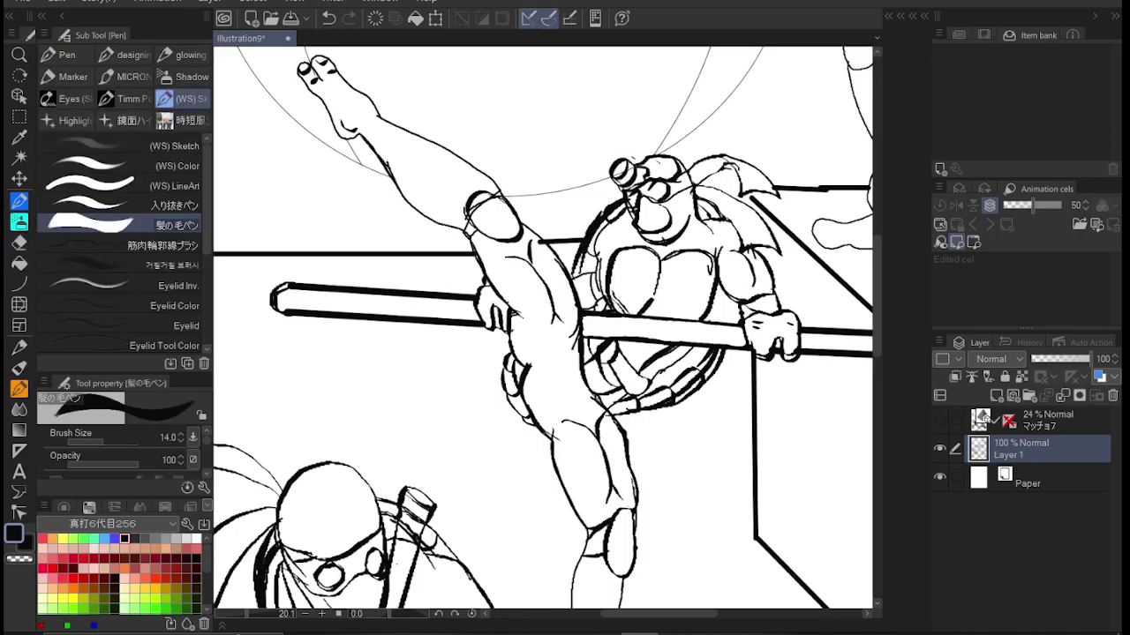
{"action": "left_click_drag", "start_coordinate": [662, 120], "coordinate": [678, 158]}
{"action": "mouse_move", "coordinate": [673, 123]}
{"action": "left_mouse_down"}
{"action": "mouse_move", "coordinate": [690, 193]}
{"action": "mouse_move", "coordinate": [690, 164]}
{"action": "left_mouse_up"}
{"action": "key", "text": "ctrl+z"}
{"action": "mouse_move", "coordinate": [686, 157]}
{"action": "left_mouse_down"}
{"action": "mouse_move", "coordinate": [700, 195]}
{"action": "mouse_move", "coordinate": [694, 186]}
{"action": "left_mouse_up"}
{"action": "key", "text": "e"}
{"action": "left_click_drag", "start_coordinate": [680, 178], "coordinate": [695, 196]}
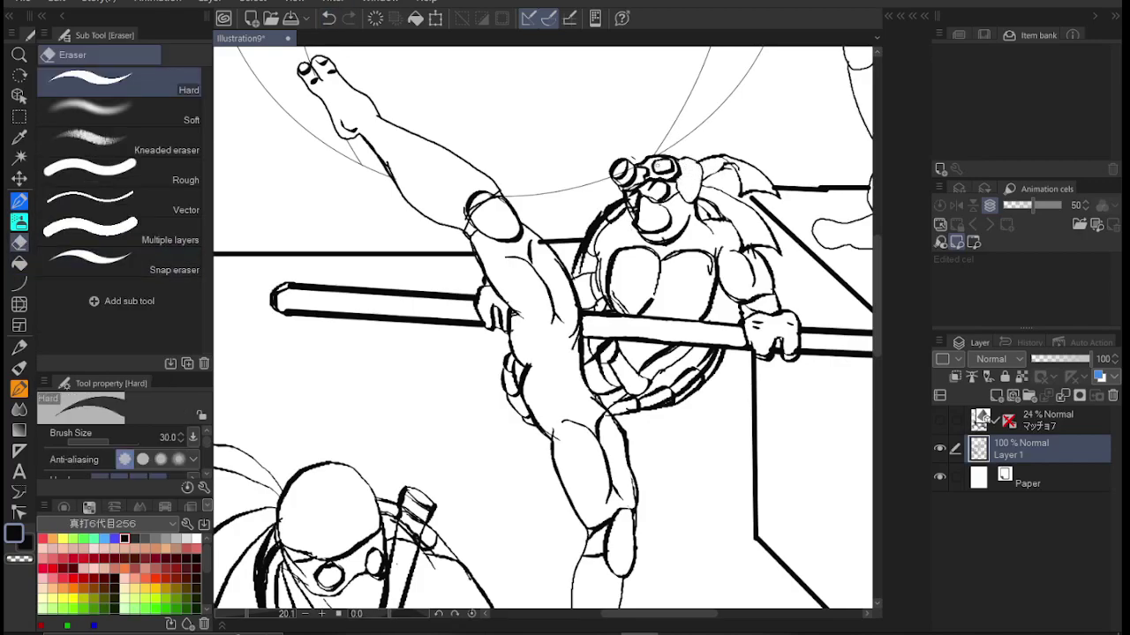
{"action": "key", "text": "p"}
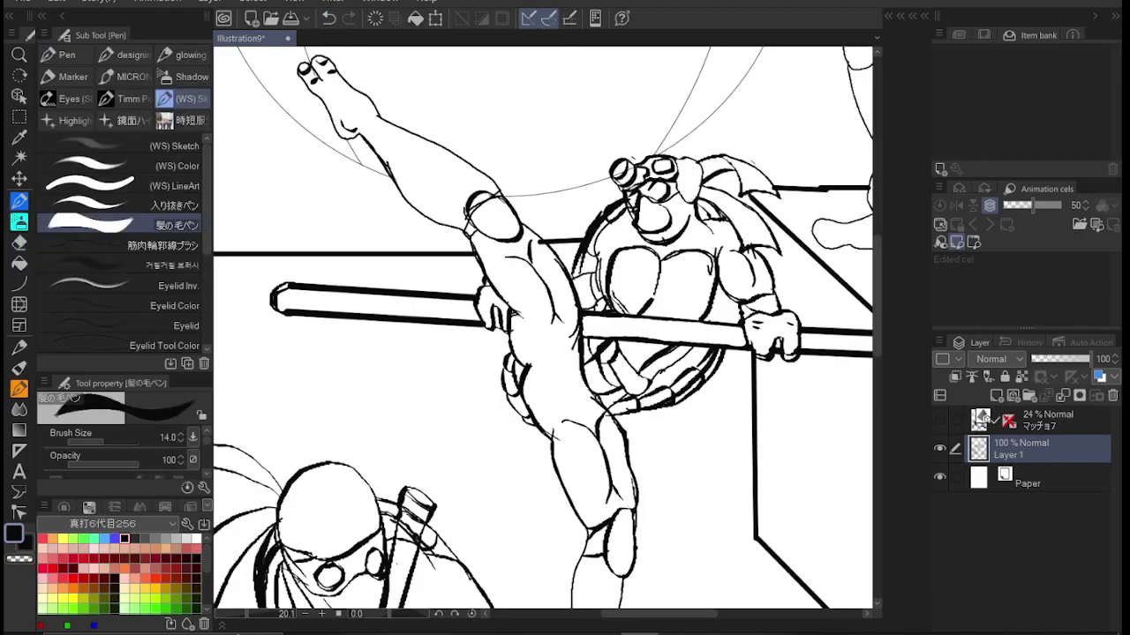
- Draw an upright antenna-like piece on the side of the kicking figure's head and erase the old lines around the mask
{"action": "left_click_drag", "start_coordinate": [685, 189], "coordinate": [690, 224]}
{"action": "key", "text": "ctrl+z"}
{"action": "mouse_move", "coordinate": [679, 122]}
{"action": "left_mouse_down"}
{"action": "mouse_move", "coordinate": [702, 150]}
{"action": "mouse_move", "coordinate": [706, 196]}
{"action": "left_mouse_up"}
{"action": "key", "text": "e"}
{"action": "scroll", "coordinate": [676, 187], "scroll_direction": "up", "scroll_amount": 3}
{"action": "left_click_drag", "start_coordinate": [582, 208], "coordinate": [469, 265]}
{"action": "left_click_drag", "start_coordinate": [503, 232], "coordinate": [415, 423]}
- Redraw the kicking figure's mask edge below the goggles and erase the stray lines around the goggles
{"action": "key", "text": "p"}
{"action": "left_click_drag", "start_coordinate": [564, 258], "coordinate": [582, 308]}
{"action": "key", "text": "ctrl+z"}
{"action": "mouse_move", "coordinate": [559, 211]}
{"action": "left_mouse_down"}
{"action": "mouse_move", "coordinate": [596, 254]}
{"action": "mouse_move", "coordinate": [597, 200]}
{"action": "left_mouse_up"}
{"action": "key", "text": "e"}
{"action": "mouse_move", "coordinate": [662, 221]}
{"action": "left_mouse_down"}
{"action": "mouse_move", "coordinate": [595, 184]}
{"action": "mouse_move", "coordinate": [561, 134]}
{"action": "left_mouse_up"}
{"action": "left_click_drag", "start_coordinate": [530, 173], "coordinate": [554, 107]}
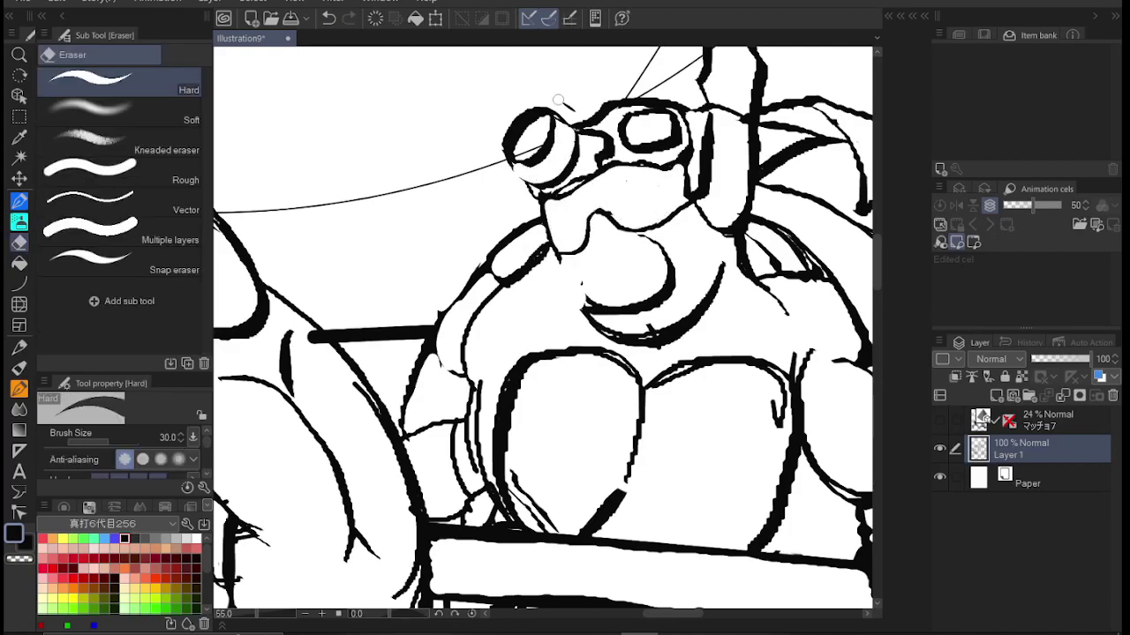
- Draw small eye details in the kicking figure's mask, undoing the unwanted strokes
{"action": "key", "text": "p"}
{"action": "left_click_drag", "start_coordinate": [565, 210], "coordinate": [563, 212]}
{"action": "left_click_drag", "start_coordinate": [644, 181], "coordinate": [641, 184]}
{"action": "key", "text": "ctrl+z"}
{"action": "key", "text": "ctrl+z"}
{"action": "left_click_drag", "start_coordinate": [565, 210], "coordinate": [563, 212]}
{"action": "left_click_drag", "start_coordinate": [644, 182], "coordinate": [641, 183]}
{"action": "key", "text": "ctrl+z"}
- Erase the rough muzzle lines and redraw the kicking figure's snout and mouth
{"action": "key", "text": "e"}
{"action": "mouse_move", "coordinate": [565, 252]}
{"action": "left_mouse_down"}
{"action": "mouse_move", "coordinate": [557, 291]}
{"action": "mouse_move", "coordinate": [706, 292]}
{"action": "mouse_move", "coordinate": [575, 309]}
{"action": "mouse_move", "coordinate": [617, 318]}
{"action": "left_mouse_up"}
{"action": "key", "text": "e"}
{"action": "key", "text": "p"}
{"action": "left_click_drag", "start_coordinate": [634, 243], "coordinate": [659, 300]}
{"action": "left_click_drag", "start_coordinate": [596, 328], "coordinate": [693, 277]}
{"action": "scroll", "coordinate": [543, 327], "scroll_direction": "down", "scroll_amount": 5}
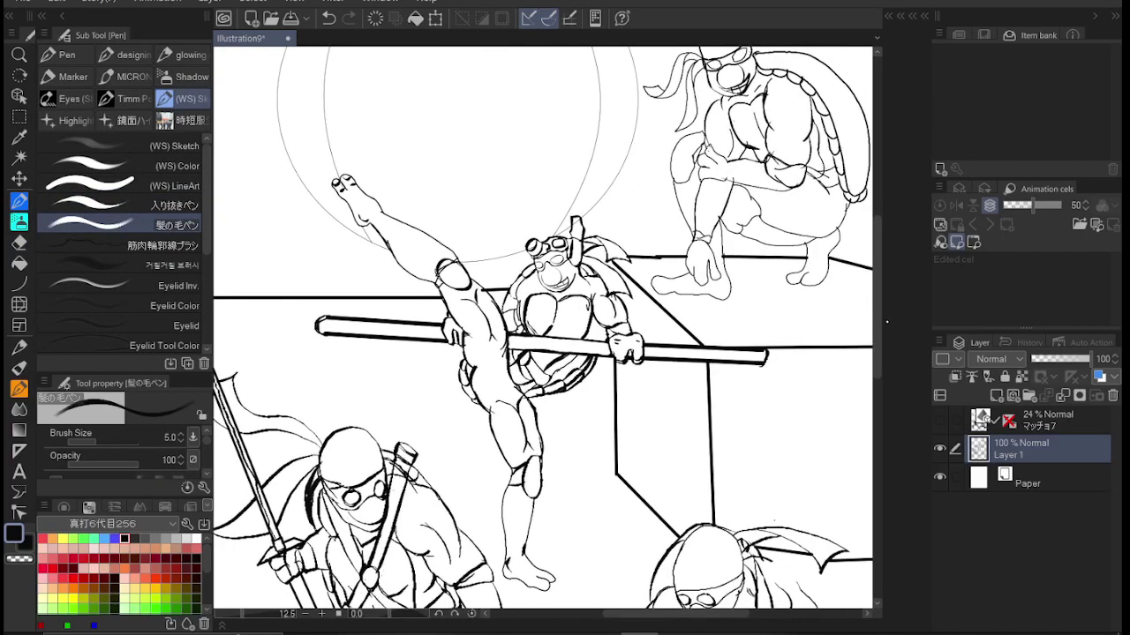
- Draw a pair of short rods under the crouching rooftop figure's lowered hand with the Curve tool
{"action": "scroll", "coordinate": [543, 326], "scroll_direction": "up", "scroll_amount": 2}
{"action": "key", "text": "u"}
{"action": "left_click_drag", "start_coordinate": [780, 477], "coordinate": [683, 466]}
{"action": "left_click", "coordinate": [651, 462]}
{"action": "mouse_move", "coordinate": [782, 482]}
{"action": "left_mouse_down"}
{"action": "mouse_move", "coordinate": [640, 471]}
{"action": "mouse_move", "coordinate": [779, 496]}
{"action": "left_mouse_up"}
{"action": "left_click", "coordinate": [618, 468]}
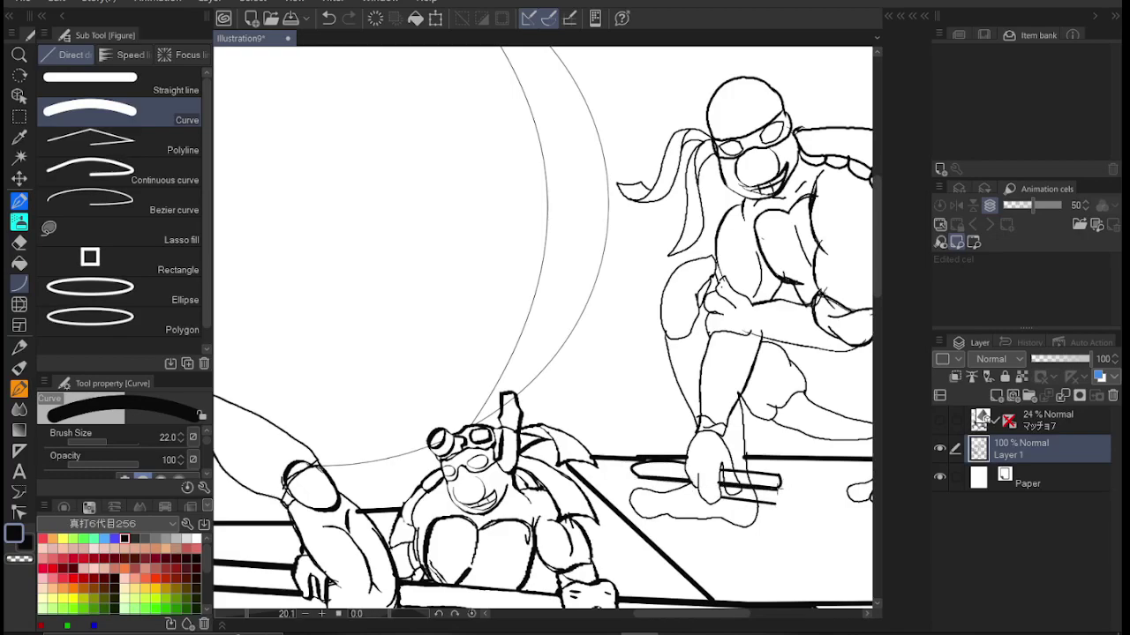
- Erase the overlapping lines around the crouching figure's elbow and rods, and add nails to the fingers and toes
{"action": "key", "text": "p"}
{"action": "left_click_drag", "start_coordinate": [479, 109], "coordinate": [267, 247]}
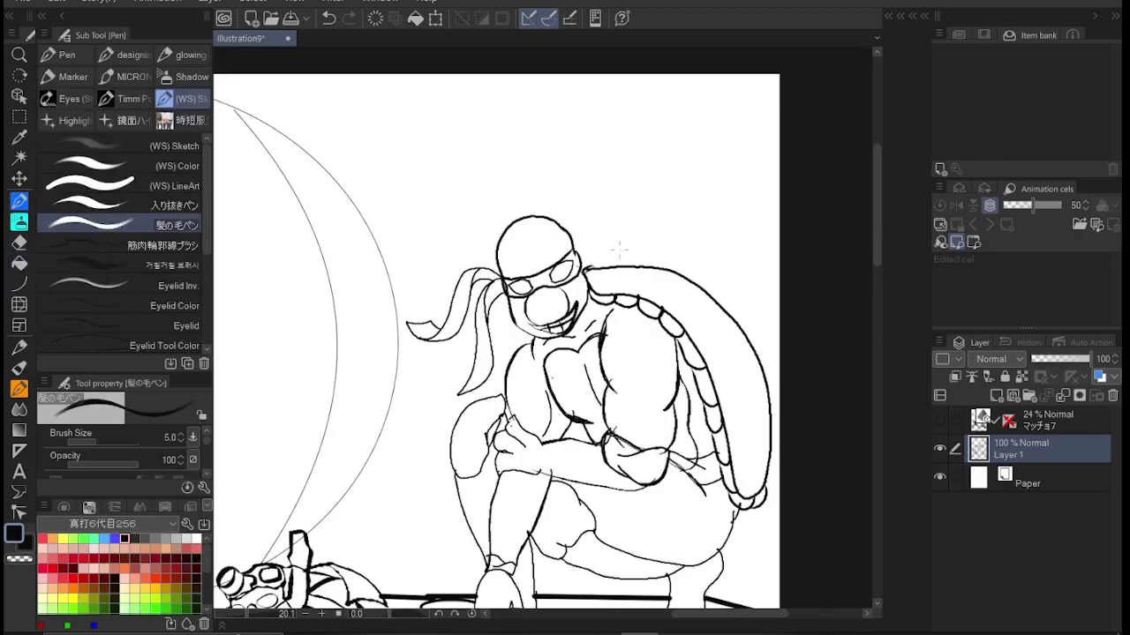
{"action": "key", "text": "e"}
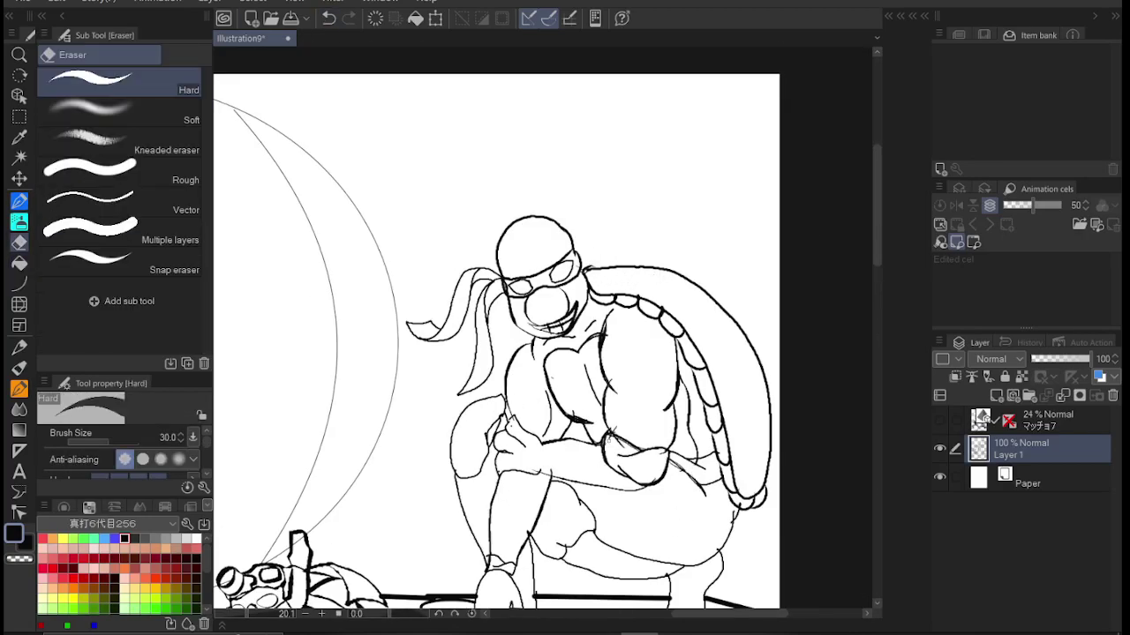
{"action": "scroll", "coordinate": [496, 327], "scroll_direction": "down", "scroll_amount": 3}
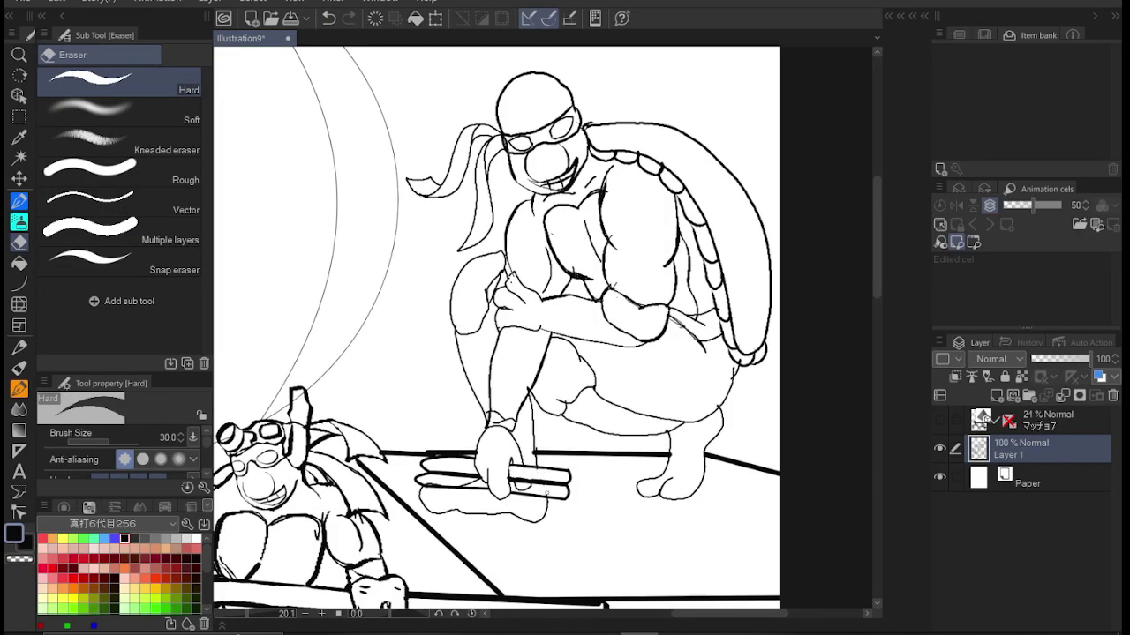
{"action": "key", "text": "p"}
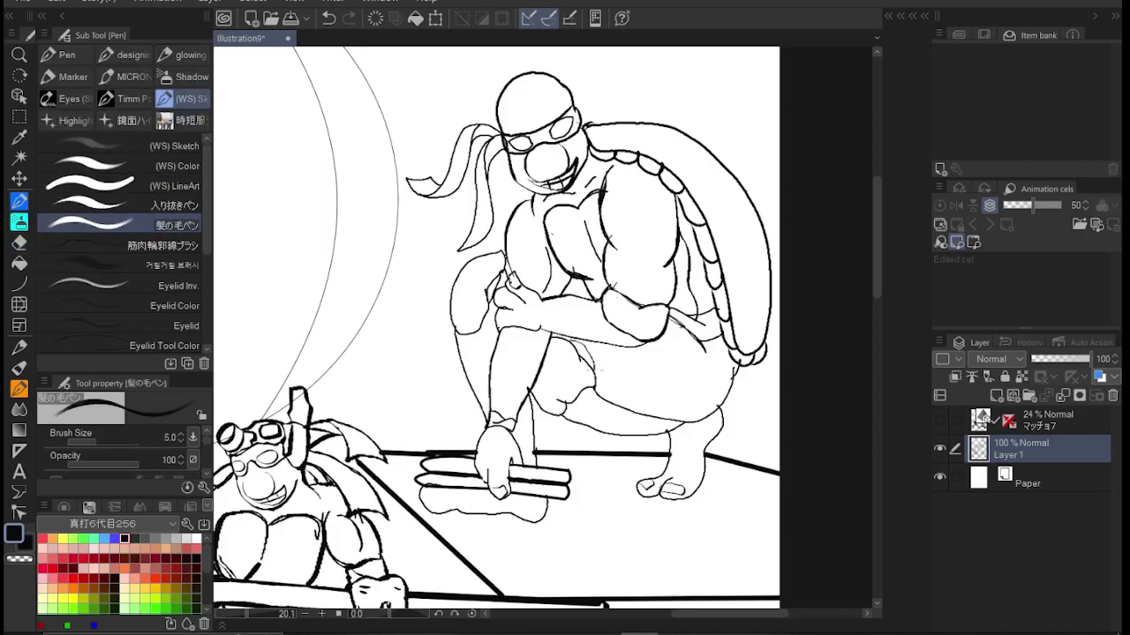
- Set the brush size to 14 and thicken the crouching figure's shell base, thigh, forearm, shin and foot outlines
{"action": "key", "text": "bracketright"}
{"action": "key", "text": "bracketright"}
{"action": "key", "text": "bracketright"}
{"action": "key", "text": "bracketright"}
{"action": "key", "text": "bracketright"}
{"action": "key", "text": "bracketright"}
{"action": "key", "text": "bracketright"}
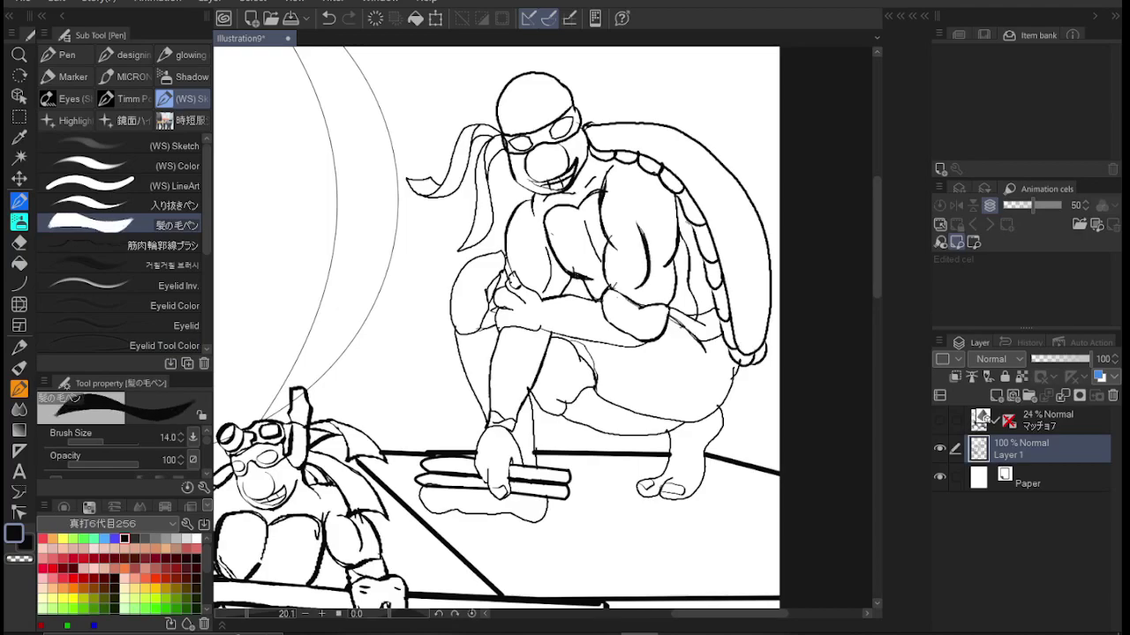
{"action": "left_click_drag", "start_coordinate": [736, 364], "coordinate": [767, 334]}
{"action": "left_click_drag", "start_coordinate": [572, 343], "coordinate": [600, 414]}
{"action": "mouse_move", "coordinate": [531, 328]}
{"action": "left_mouse_down"}
{"action": "mouse_move", "coordinate": [556, 409]}
{"action": "mouse_move", "coordinate": [738, 361]}
{"action": "left_mouse_up"}
{"action": "mouse_move", "coordinate": [575, 423]}
{"action": "left_mouse_down"}
{"action": "mouse_move", "coordinate": [638, 476]}
{"action": "mouse_move", "coordinate": [725, 422]}
{"action": "left_mouse_up"}
{"action": "mouse_move", "coordinate": [420, 491]}
{"action": "left_mouse_down"}
{"action": "mouse_move", "coordinate": [457, 517]}
{"action": "mouse_move", "coordinate": [552, 507]}
{"action": "left_mouse_up"}
{"action": "left_click_drag", "start_coordinate": [530, 393], "coordinate": [533, 450]}
{"action": "left_click_drag", "start_coordinate": [496, 325], "coordinate": [529, 334]}
{"action": "left_click_drag", "start_coordinate": [552, 333], "coordinate": [653, 351]}
{"action": "mouse_move", "coordinate": [550, 301]}
{"action": "left_mouse_down"}
{"action": "mouse_move", "coordinate": [703, 256]}
{"action": "mouse_move", "coordinate": [676, 305]}
{"action": "left_mouse_up"}
- Thicken the lower-right figure's mask, head, bandana and front arm outlines
{"action": "key", "text": "ctrl+0"}
{"action": "scroll", "coordinate": [547, 503], "scroll_direction": "up", "scroll_amount": 5}
{"action": "mouse_move", "coordinate": [703, 279]}
{"action": "left_mouse_down"}
{"action": "mouse_move", "coordinate": [636, 337]}
{"action": "mouse_move", "coordinate": [636, 378]}
{"action": "left_mouse_up"}
{"action": "left_click_drag", "start_coordinate": [690, 312], "coordinate": [644, 376]}
{"action": "left_click_drag", "start_coordinate": [722, 228], "coordinate": [751, 296]}
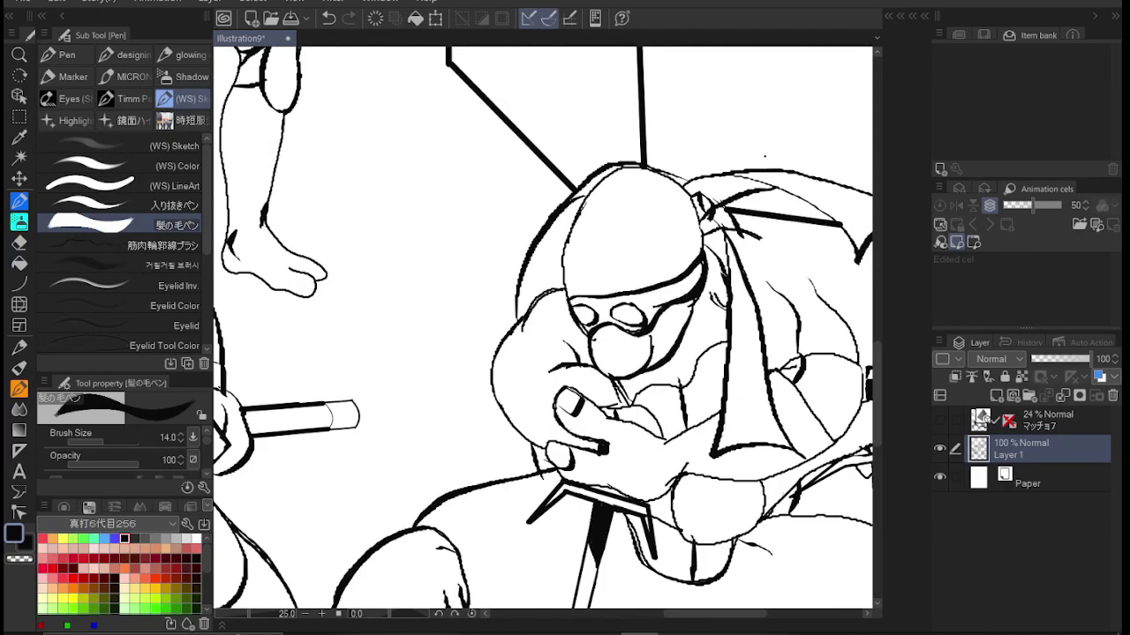
{"action": "left_click_drag", "start_coordinate": [767, 189], "coordinate": [856, 258]}
{"action": "left_click_drag", "start_coordinate": [775, 189], "coordinate": [725, 175]}
{"action": "left_click_drag", "start_coordinate": [643, 166], "coordinate": [562, 310]}
{"action": "mouse_move", "coordinate": [576, 224]}
{"action": "left_mouse_down"}
{"action": "mouse_move", "coordinate": [519, 345]}
{"action": "mouse_move", "coordinate": [494, 360]}
{"action": "left_mouse_up"}
{"action": "left_click_drag", "start_coordinate": [494, 360], "coordinate": [549, 453]}
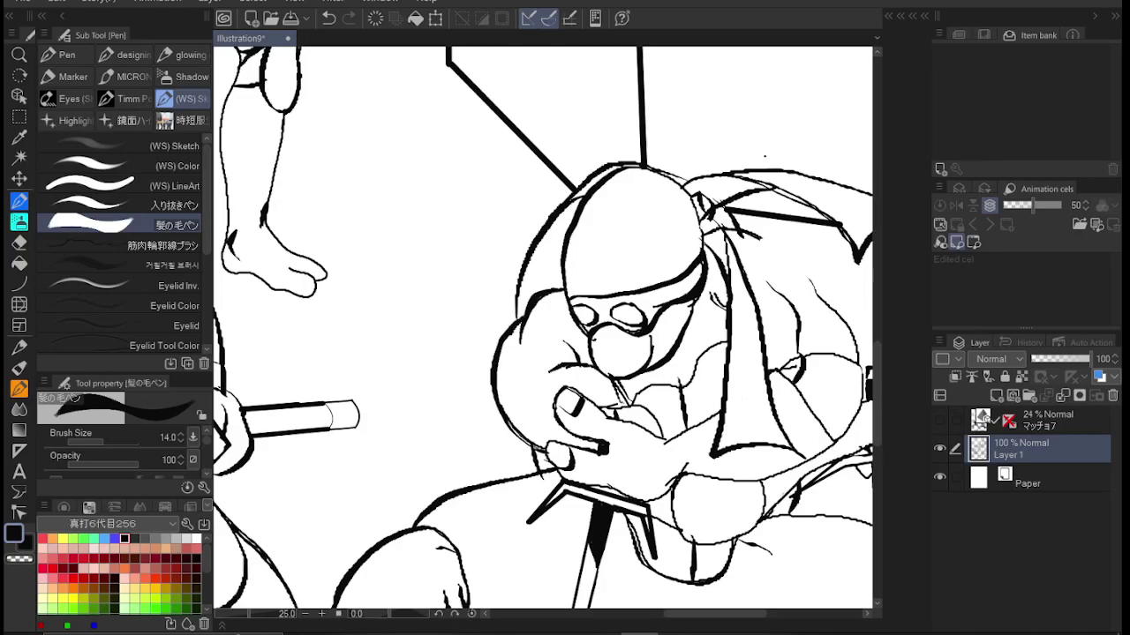
- Strengthen the lower-right figure's far shoulder, forearm and front hand contours
{"action": "scroll", "coordinate": [543, 327], "scroll_direction": "right", "scroll_amount": 4}
{"action": "left_click_drag", "start_coordinate": [622, 265], "coordinate": [630, 311]}
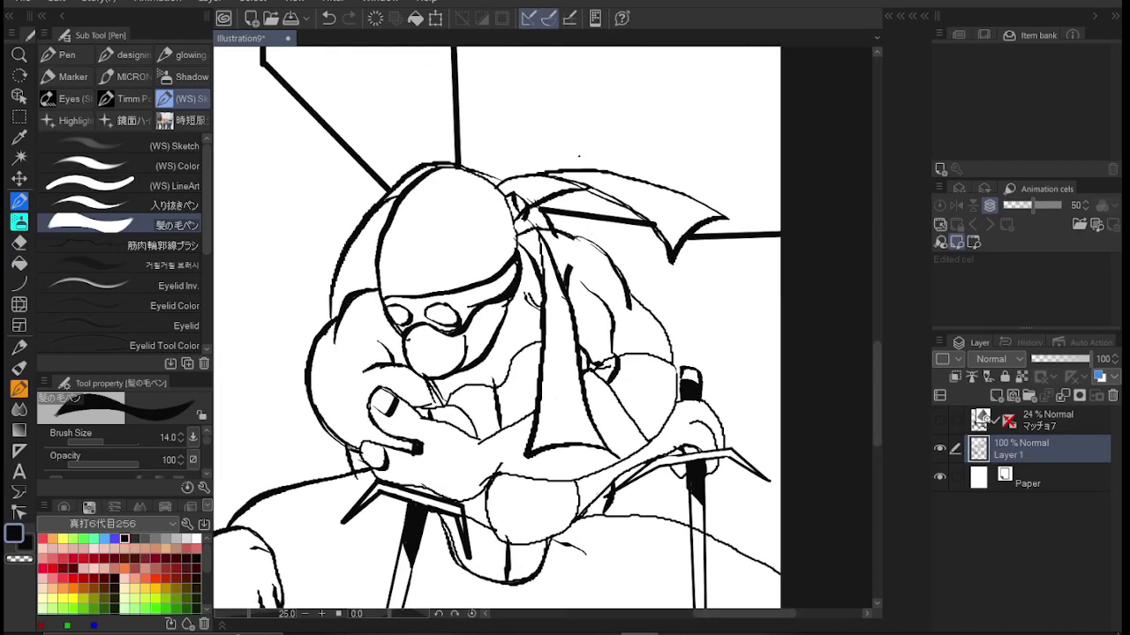
{"action": "key", "text": "b"}
{"action": "key", "text": "p"}
{"action": "left_click_drag", "start_coordinate": [583, 371], "coordinate": [600, 380]}
{"action": "left_click_drag", "start_coordinate": [474, 468], "coordinate": [648, 437]}
{"action": "mouse_move", "coordinate": [487, 489]}
{"action": "left_mouse_down"}
{"action": "mouse_move", "coordinate": [462, 503]}
{"action": "mouse_move", "coordinate": [405, 487]}
{"action": "left_mouse_up"}
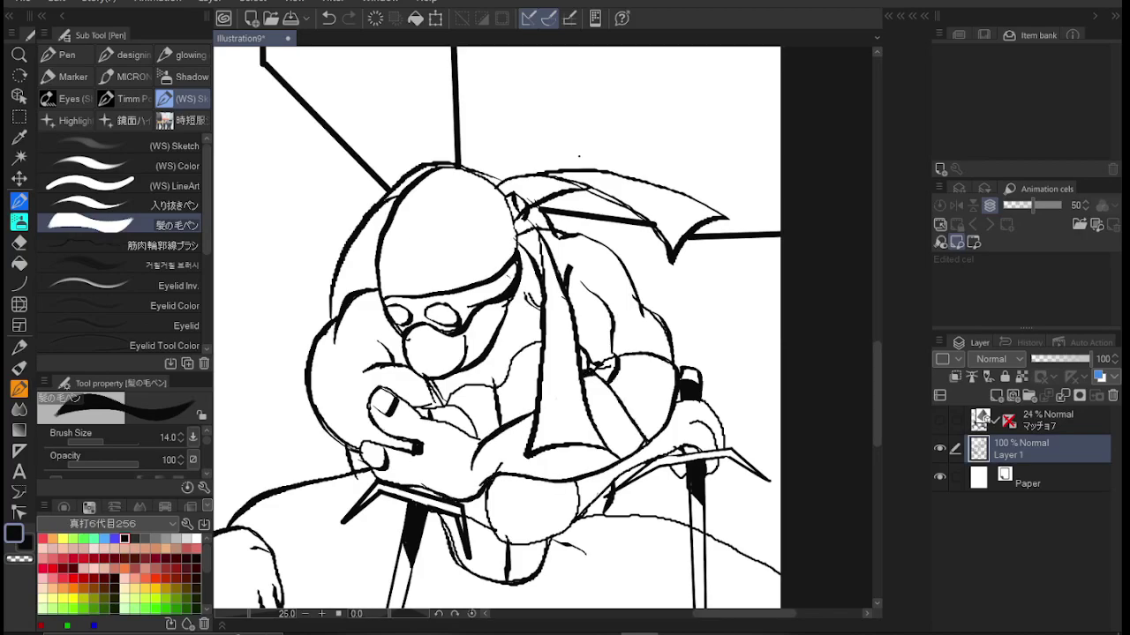
- Clean up the lower-right figure's bandana knot, redraw the shell rim behind the head, and add the shell's lower edge beneath the thigh
{"action": "key", "text": "e"}
{"action": "left_click_drag", "start_coordinate": [506, 194], "coordinate": [526, 210]}
{"action": "key", "text": "p"}
{"action": "mouse_move", "coordinate": [346, 316]}
{"action": "left_mouse_down"}
{"action": "mouse_move", "coordinate": [341, 270]}
{"action": "mouse_move", "coordinate": [399, 170]}
{"action": "mouse_move", "coordinate": [508, 176]}
{"action": "left_mouse_up"}
{"action": "scroll", "coordinate": [497, 326], "scroll_direction": "down", "scroll_amount": 5}
{"action": "mouse_move", "coordinate": [408, 305]}
{"action": "left_mouse_down"}
{"action": "mouse_move", "coordinate": [446, 344]}
{"action": "mouse_move", "coordinate": [492, 351]}
{"action": "mouse_move", "coordinate": [539, 320]}
{"action": "left_mouse_up"}
{"action": "scroll", "coordinate": [497, 326], "scroll_direction": "down", "scroll_amount": 5}
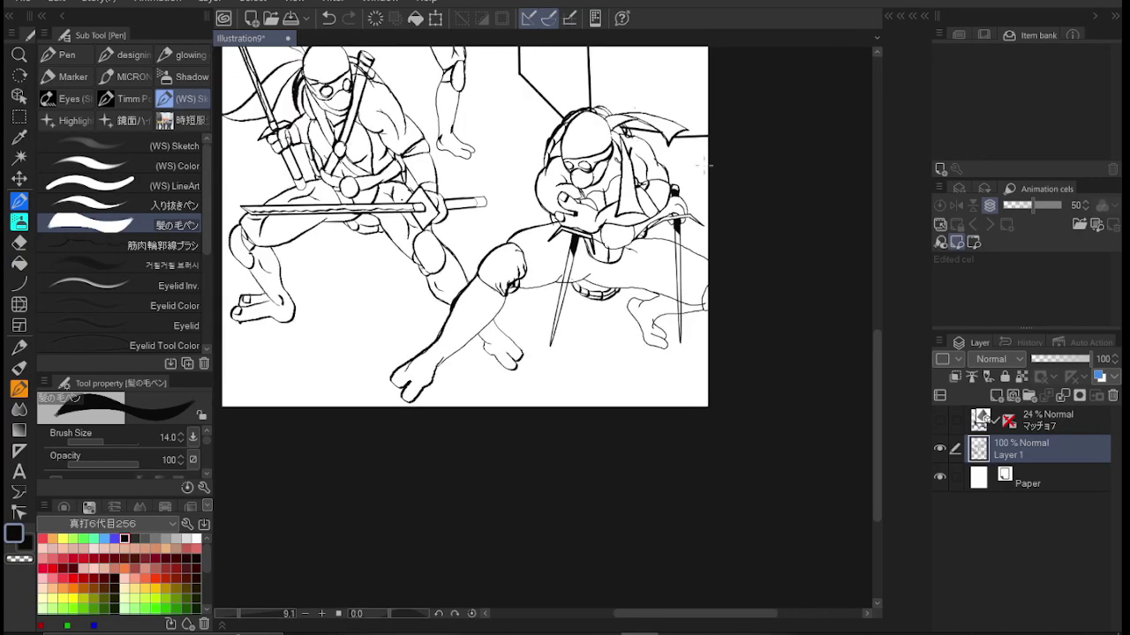
{"action": "scroll", "coordinate": [465, 327], "scroll_direction": "up", "scroll_amount": 3}
{"action": "scroll", "coordinate": [300, 306], "scroll_direction": "down", "scroll_amount": 2}
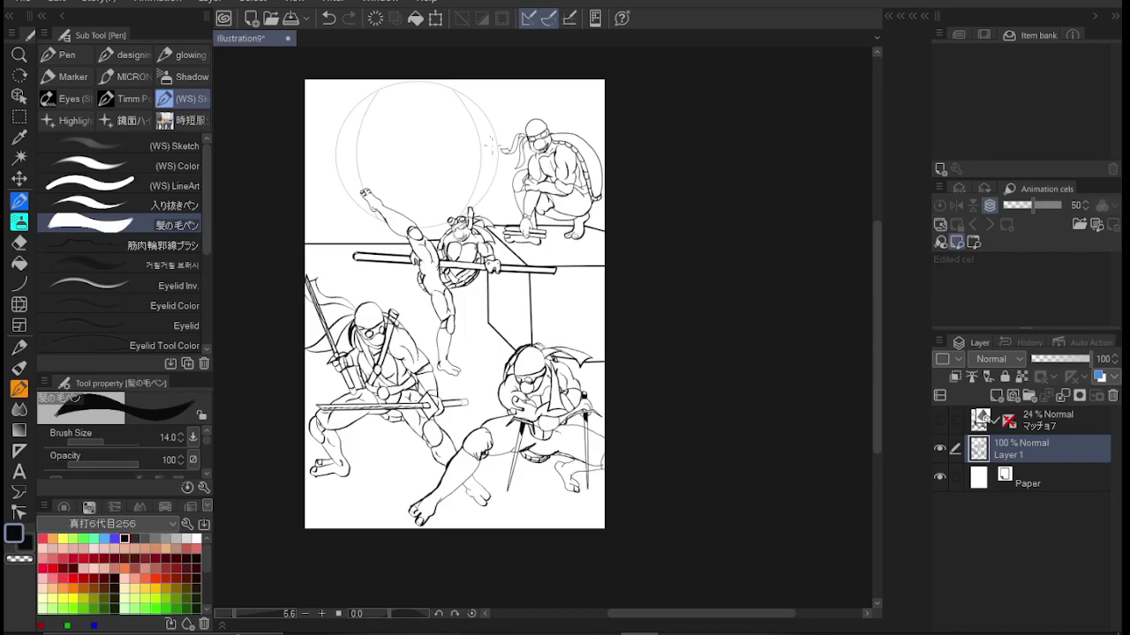
{"action": "scroll", "coordinate": [453, 404], "scroll_direction": "up", "scroll_amount": 4}
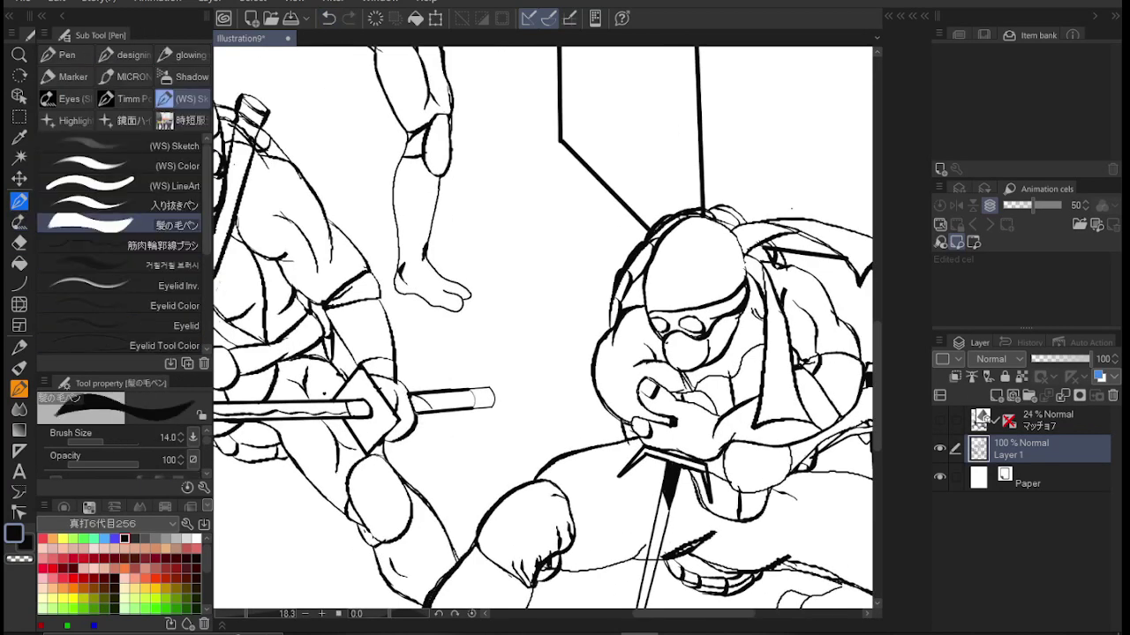
- Add crosshatched wrapping to the grip of the left figure's horizontal sword
{"action": "left_click_drag", "start_coordinate": [436, 408], "coordinate": [459, 393]}
{"action": "left_click_drag", "start_coordinate": [454, 408], "coordinate": [477, 388]}
{"action": "scroll", "coordinate": [535, 413], "scroll_direction": "down", "scroll_amount": 2}
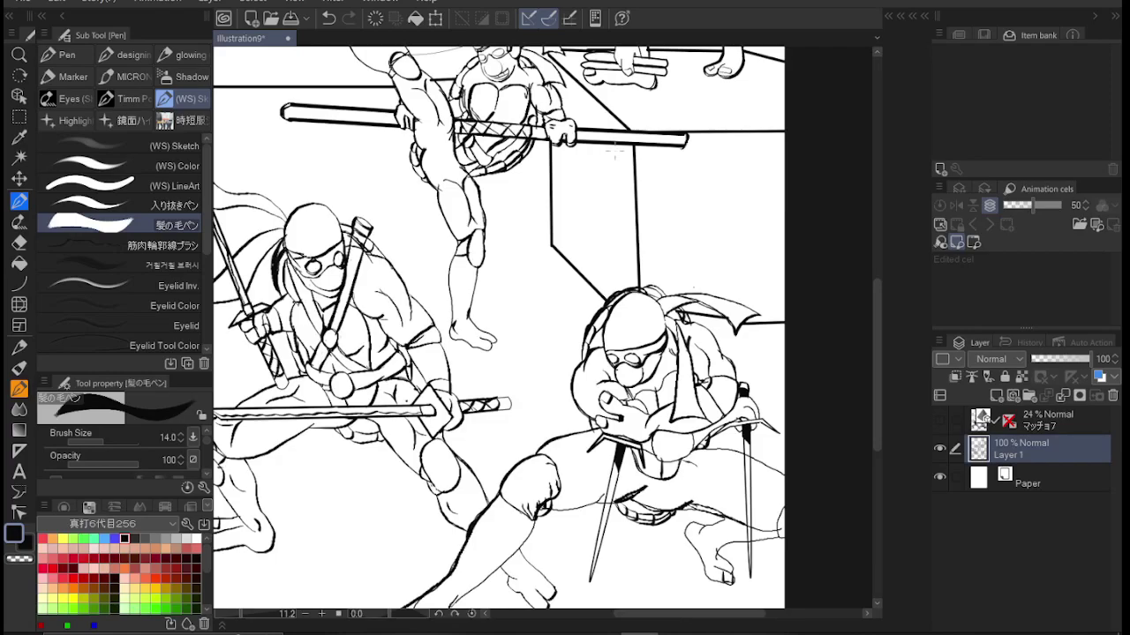
- Draw pupils inside the figures' eyes using the 入り抜きペン pen at size 8
{"action": "scroll", "coordinate": [498, 327], "scroll_direction": "down", "scroll_amount": 2}
{"action": "scroll", "coordinate": [498, 327], "scroll_direction": "up", "scroll_amount": 2}
{"action": "scroll", "coordinate": [499, 326], "scroll_direction": "down", "scroll_amount": 3}
{"action": "left_click", "coordinate": [120, 205]}
{"action": "scroll", "coordinate": [379, 502], "scroll_direction": "up", "scroll_amount": 5}
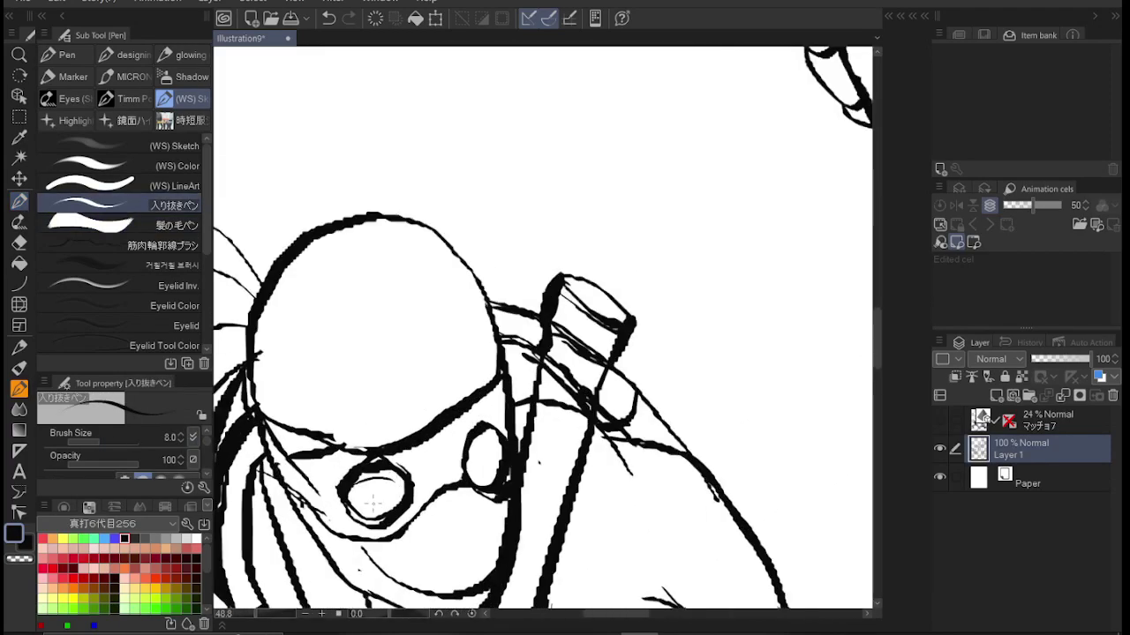
{"action": "scroll", "coordinate": [380, 501], "scroll_direction": "down", "scroll_amount": 2}
{"action": "scroll", "coordinate": [638, 395], "scroll_direction": "down", "scroll_amount": 2}
{"action": "scroll", "coordinate": [687, 145], "scroll_direction": "up", "scroll_amount": 1}
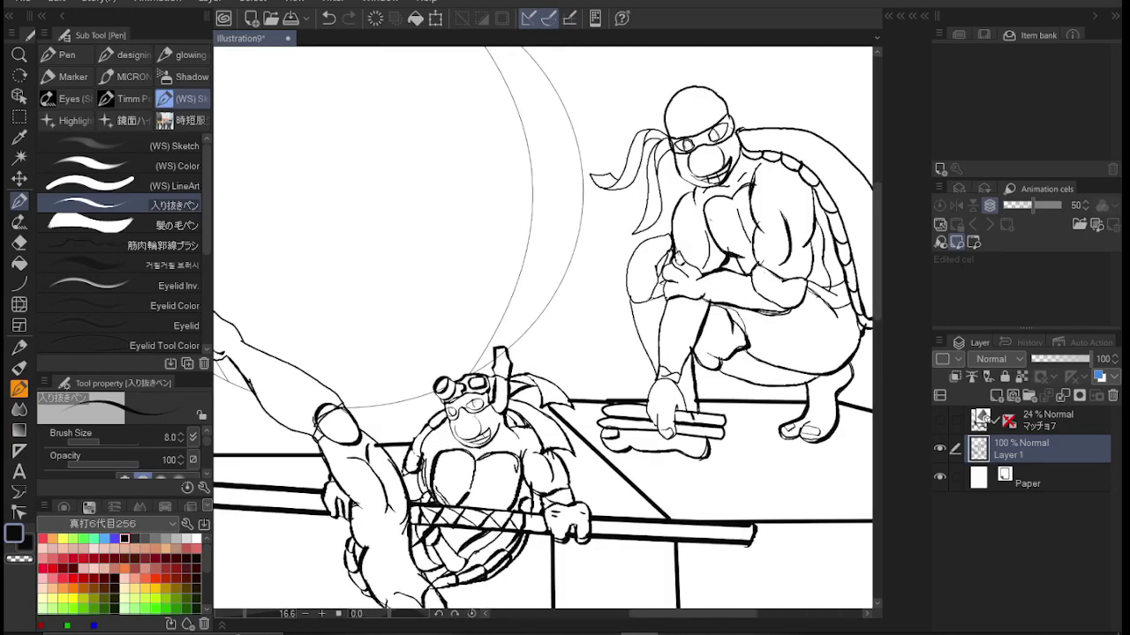
{"action": "scroll", "coordinate": [481, 406], "scroll_direction": "down", "scroll_amount": 2}
{"action": "scroll", "coordinate": [565, 494], "scroll_direction": "up", "scroll_amount": 1}
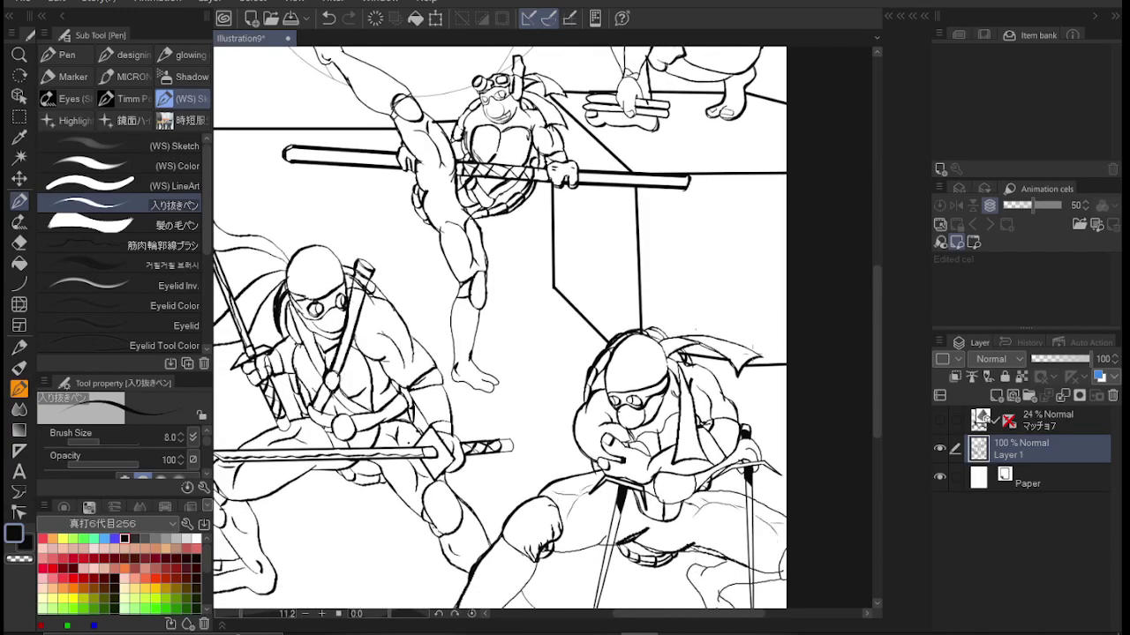
{"action": "scroll", "coordinate": [742, 291], "scroll_direction": "down", "scroll_amount": 2}
- Draw a looping chain joining the ends of the upper-right figure's nunchucks with the chain decoration brush
{"action": "left_click", "coordinate": [19, 219]}
{"action": "left_click", "coordinate": [66, 164]}
{"action": "left_click", "coordinate": [187, 98]}
{"action": "left_click", "coordinate": [115, 317]}
{"action": "scroll", "coordinate": [653, 239], "scroll_direction": "up", "scroll_amount": 4}
{"action": "key", "text": "ctrl+z"}
{"action": "left_click_drag", "start_coordinate": [589, 212], "coordinate": [582, 240]}
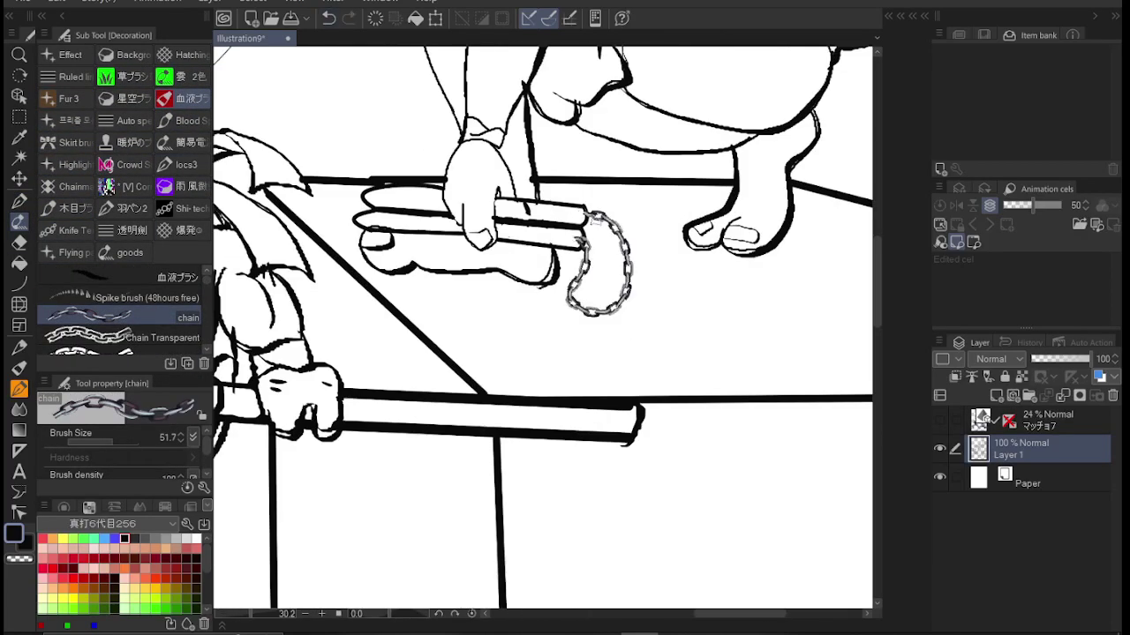
{"action": "left_click", "coordinate": [184, 186]}
{"action": "left_click", "coordinate": [130, 252]}
{"action": "left_click", "coordinate": [74, 231]}
{"action": "left_click", "coordinate": [71, 208]}
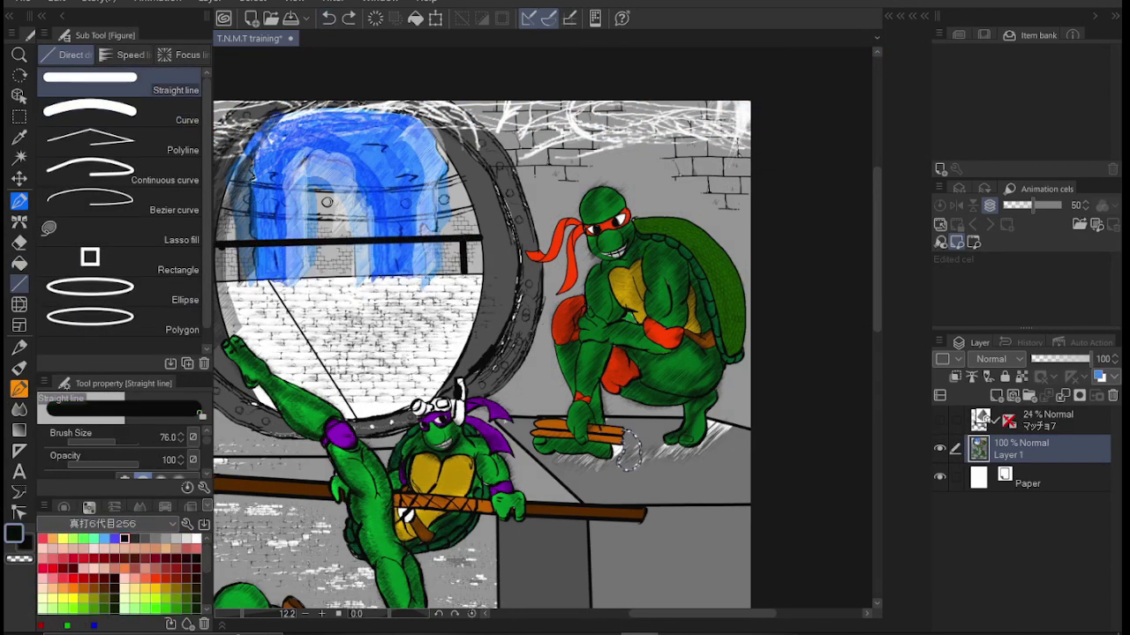
- Draw the lower rail and posts of the tunnel railing, and outline the waterfall using the 髪の毛ペン pen at size 26
{"action": "left_click_drag", "start_coordinate": [221, 280], "coordinate": [348, 274]}
{"action": "key", "text": "p"}
{"action": "left_click_drag", "start_coordinate": [252, 154], "coordinate": [240, 200]}
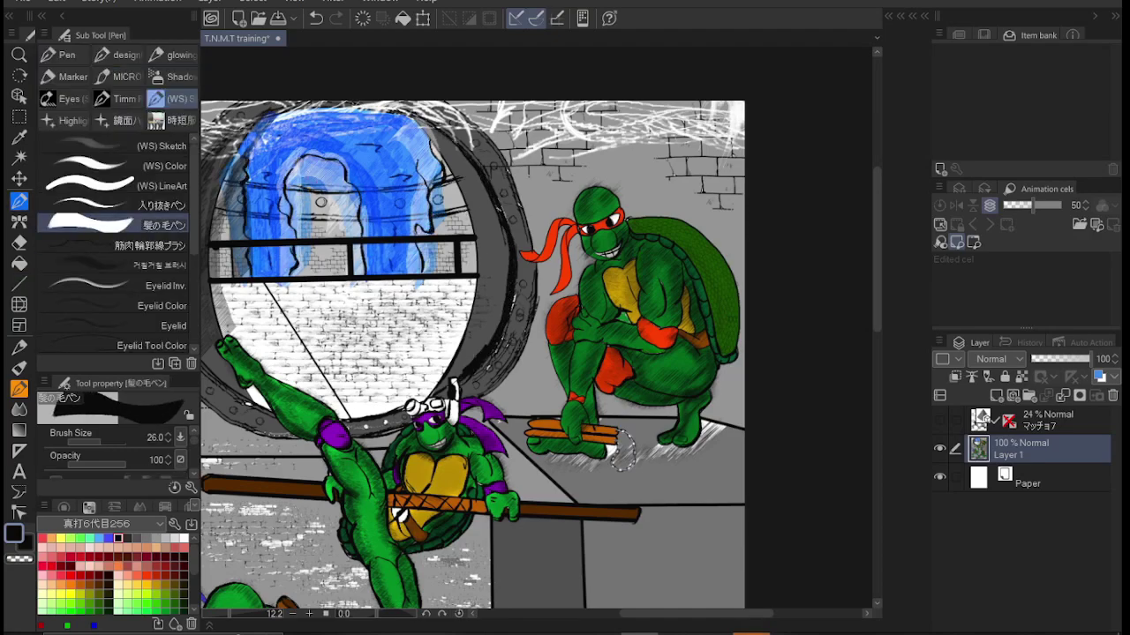
{"action": "scroll", "coordinate": [622, 454], "scroll_direction": "down", "scroll_amount": 3}
{"action": "scroll", "coordinate": [593, 395], "scroll_direction": "up", "scroll_amount": 2}
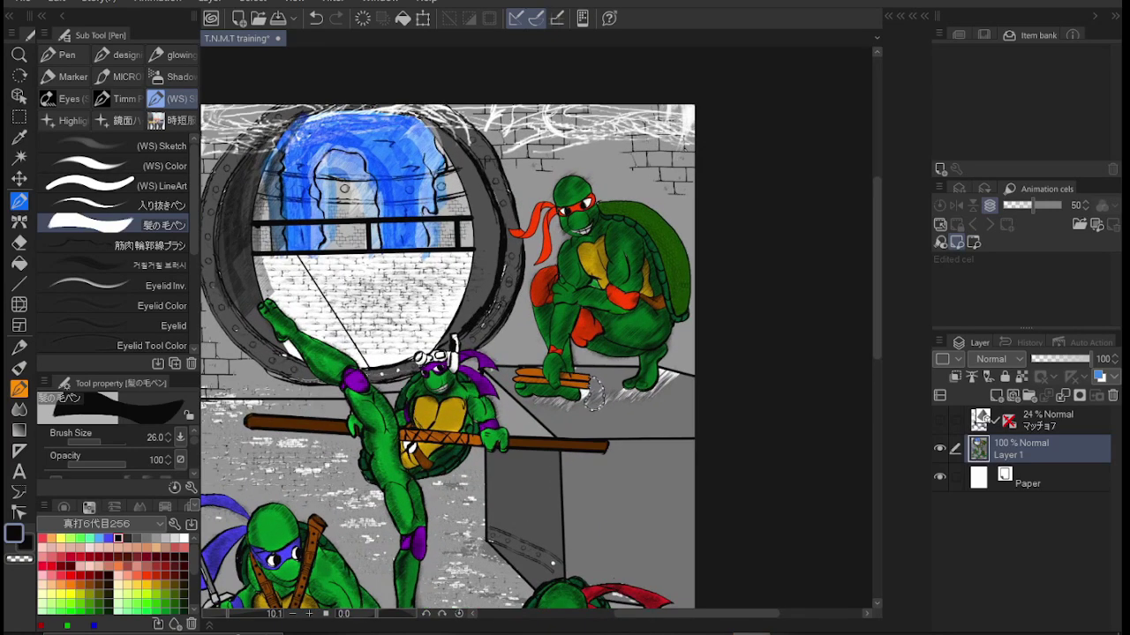
- Shade the tunnel's inner rim and brick floor, and add shadows under the upper-right figure, using the Shadow brush
{"action": "key", "text": "b"}
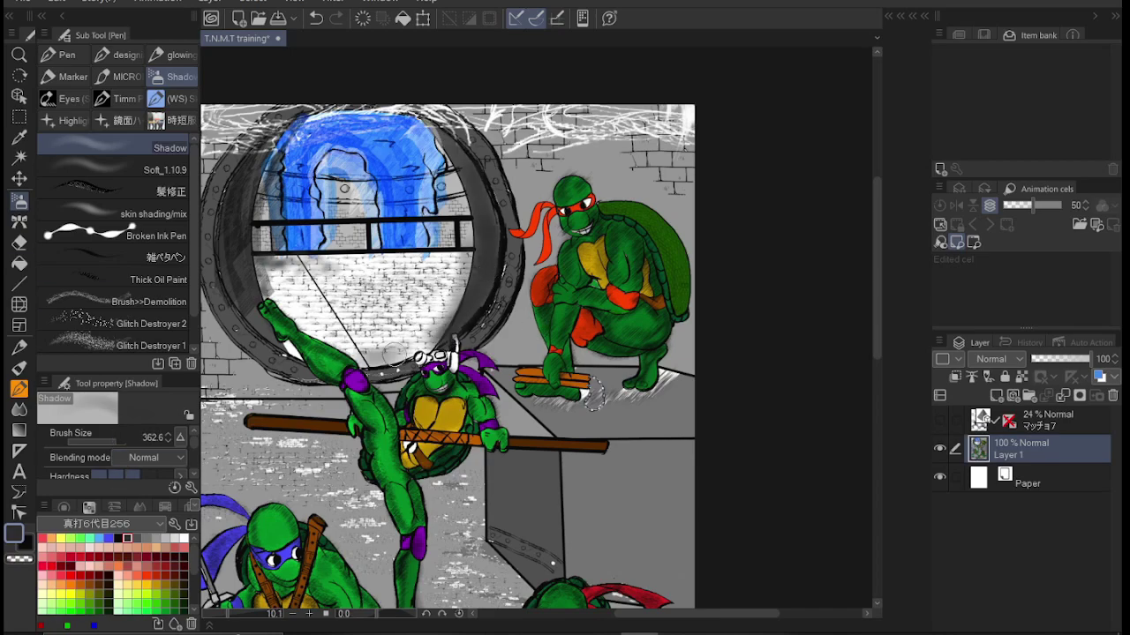
{"action": "left_click_drag", "start_coordinate": [265, 133], "coordinate": [239, 345]}
{"action": "left_click_drag", "start_coordinate": [265, 255], "coordinate": [467, 282]}
{"action": "key", "text": "ctrl+z"}
{"action": "mouse_move", "coordinate": [265, 282]}
{"action": "left_mouse_down"}
{"action": "mouse_move", "coordinate": [423, 353]}
{"action": "mouse_move", "coordinate": [382, 358]}
{"action": "left_mouse_up"}
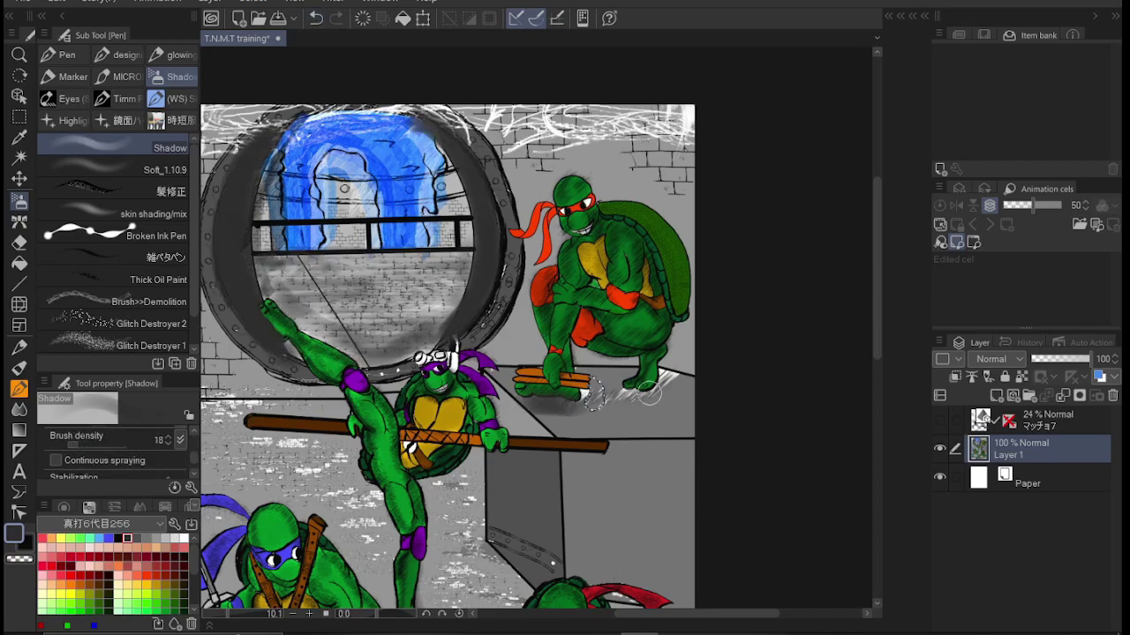
- Shade the ground in black beneath the two lower figures and the kicking figure's standing foot
{"action": "scroll", "coordinate": [590, 397], "scroll_direction": "down", "scroll_amount": 5}
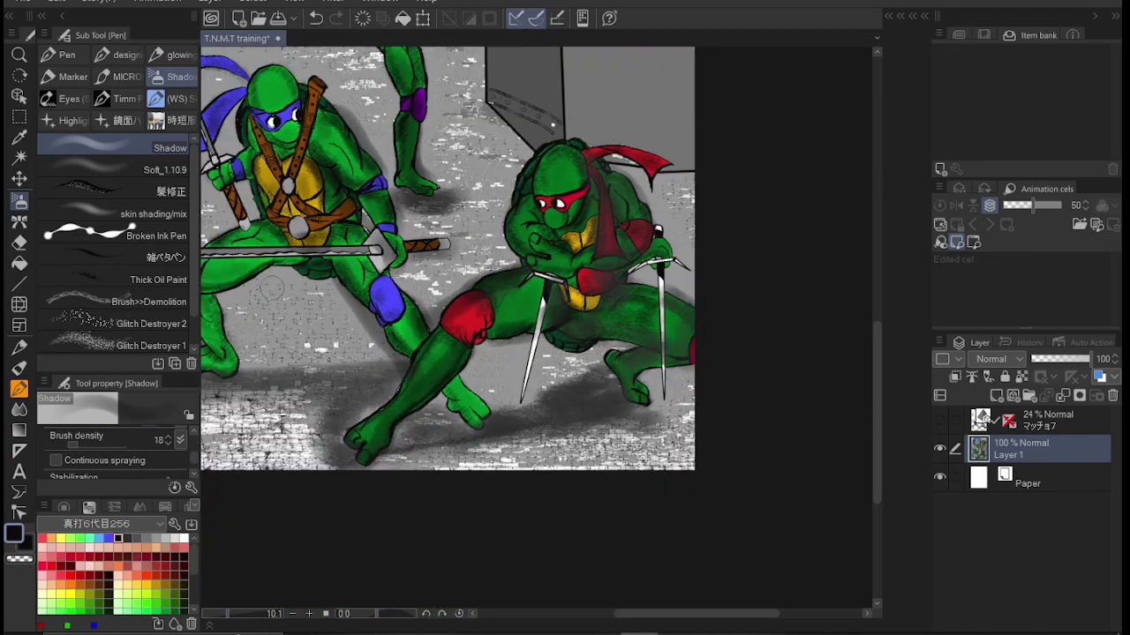
{"action": "scroll", "coordinate": [600, 362], "scroll_direction": "left", "scroll_amount": 3}
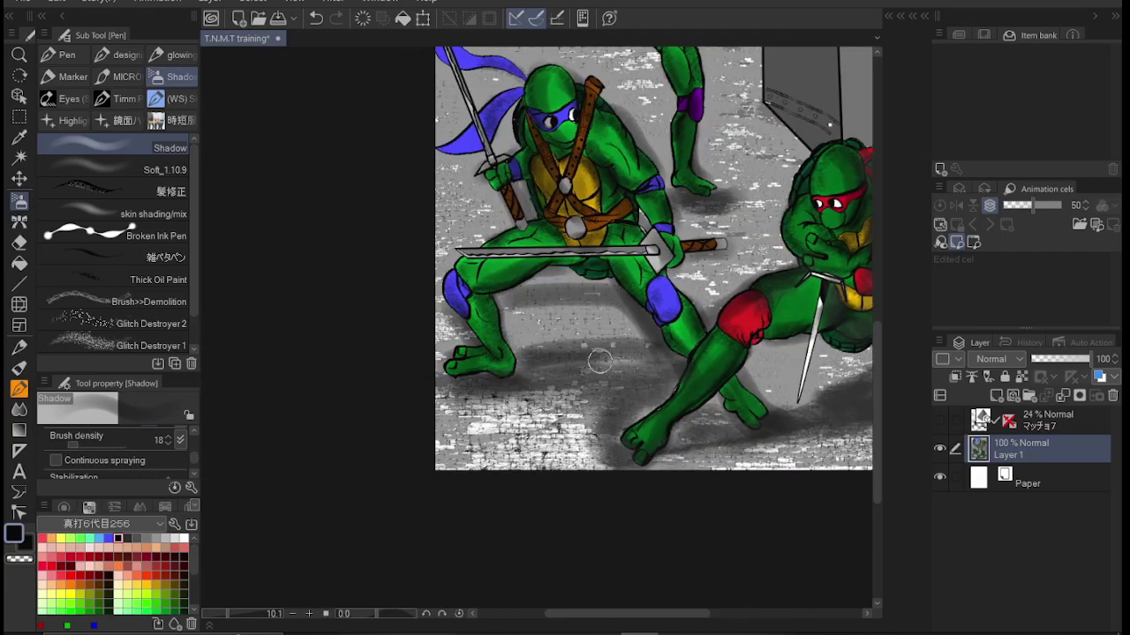
- Fill the kicking figure's goggles and ankle wrap with grey
{"action": "scroll", "coordinate": [600, 361], "scroll_direction": "up", "scroll_amount": 3}
{"action": "key", "text": "g"}
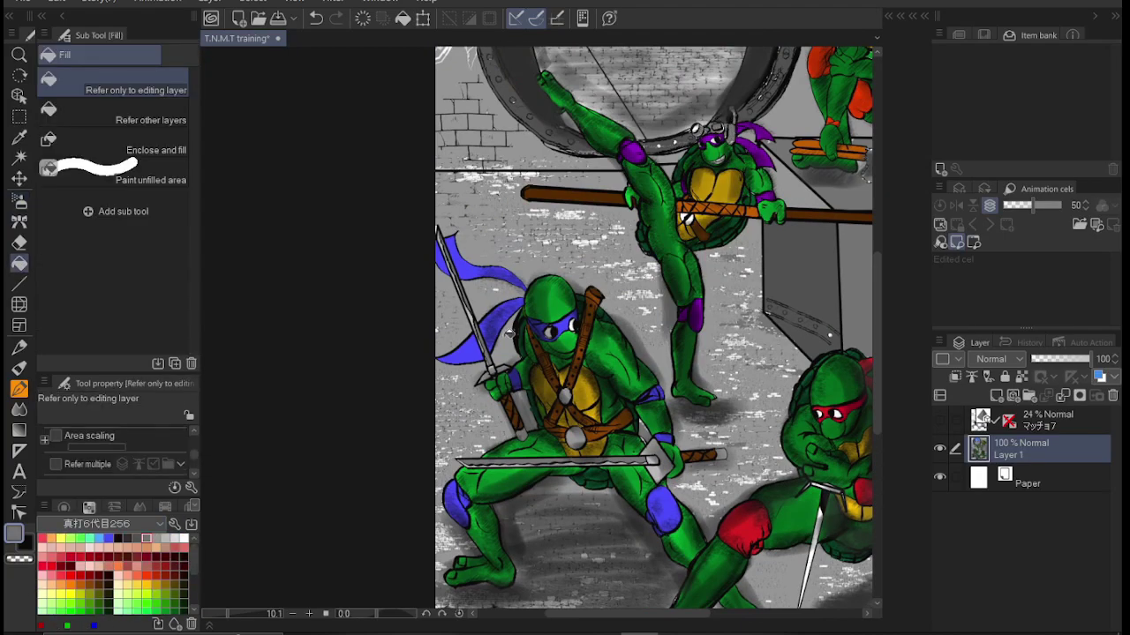
{"action": "key", "text": "b"}
{"action": "scroll", "coordinate": [614, 244], "scroll_direction": "up", "scroll_amount": 1}
{"action": "scroll", "coordinate": [614, 245], "scroll_direction": "down", "scroll_amount": 2}
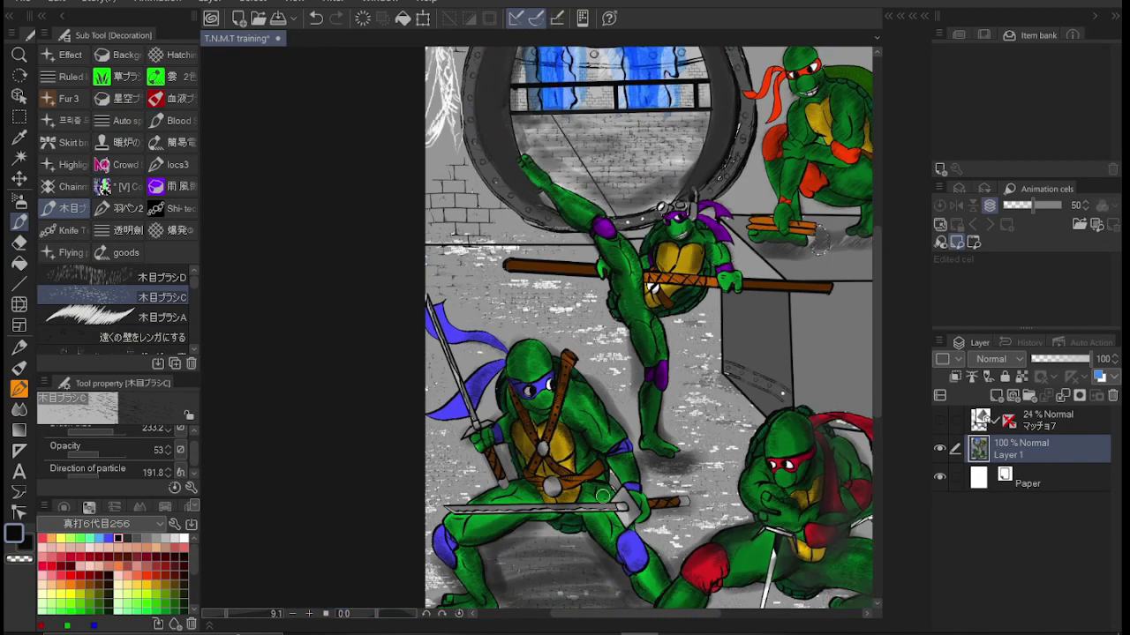
- Darken the brick wall behind the waterfall and railing with the Shadow brush
{"action": "scroll", "coordinate": [821, 238], "scroll_direction": "up", "scroll_amount": 2}
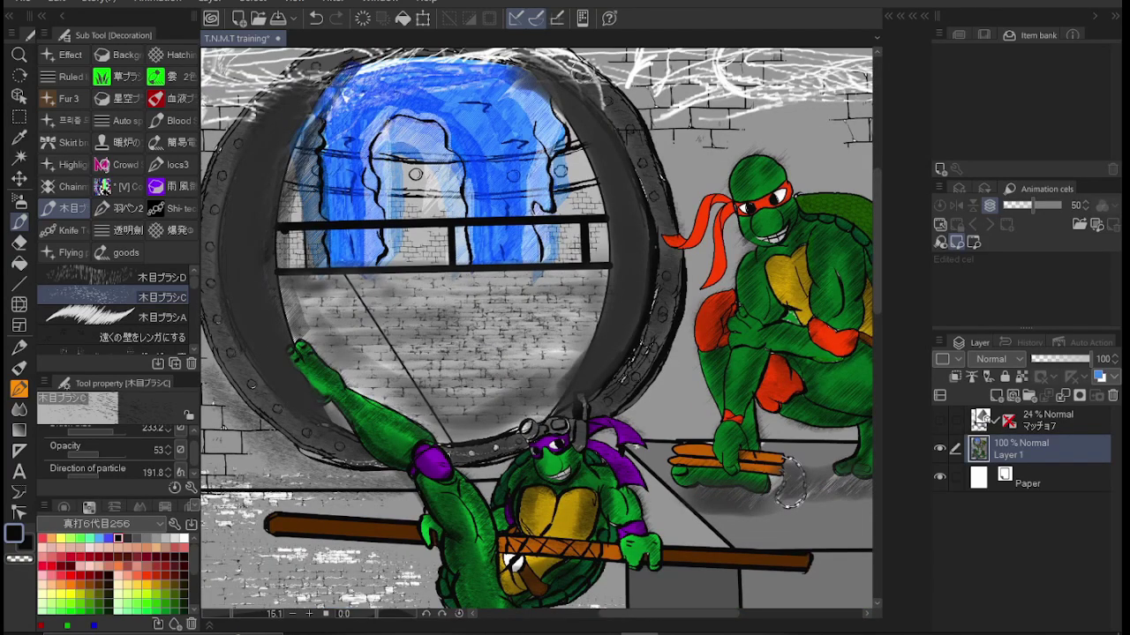
{"action": "key", "text": "p"}
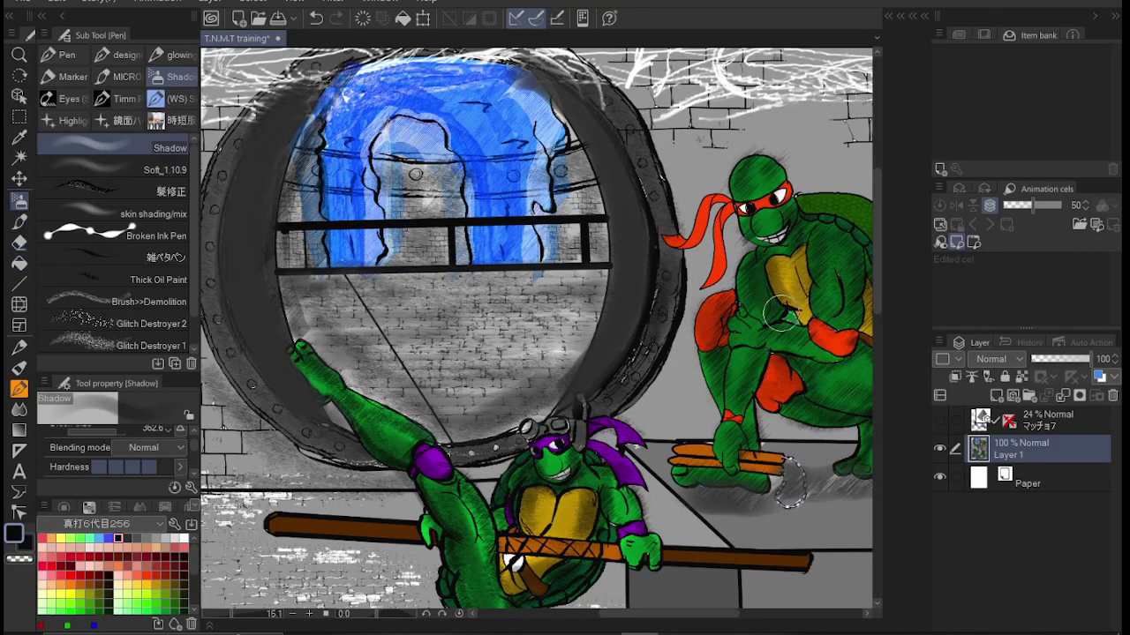
- Texture the stone ledge's top and side faces with the 木目ブラシD brush at opacity 52
{"action": "scroll", "coordinate": [737, 267], "scroll_direction": "down", "scroll_amount": 2}
{"action": "key", "text": "b"}
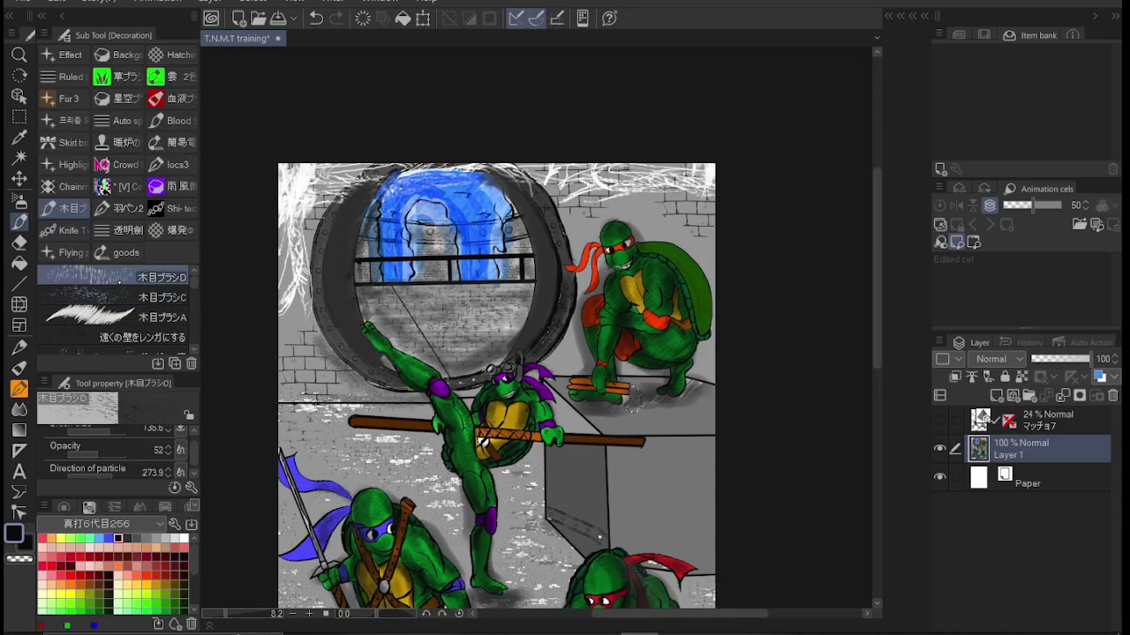
{"action": "left_click_drag", "start_coordinate": [715, 563], "coordinate": [686, 544]}
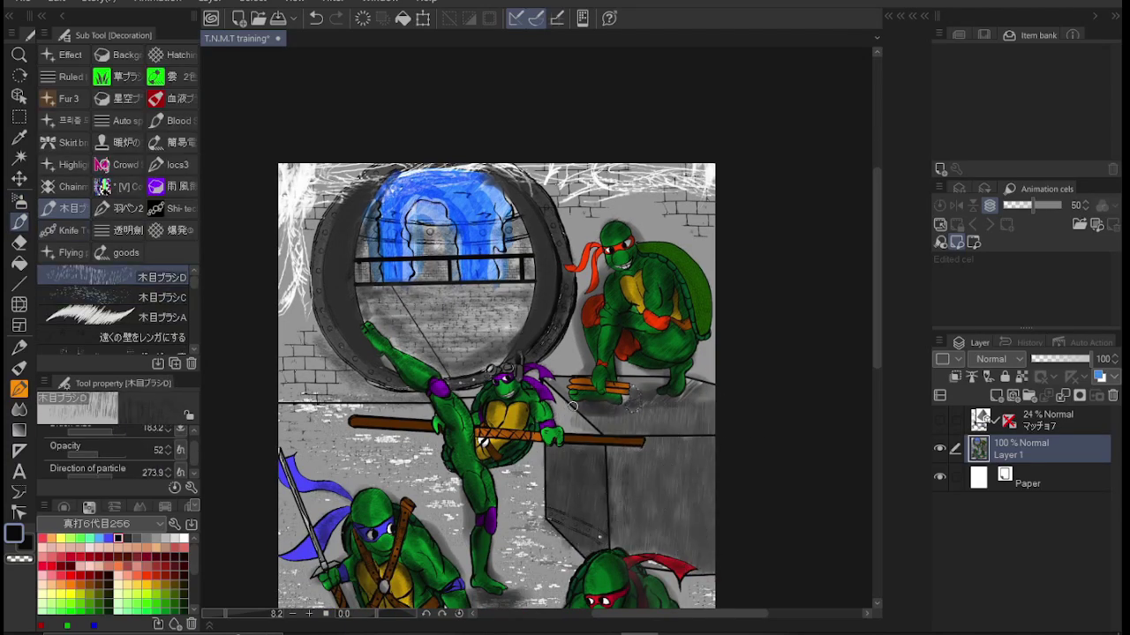
{"action": "scroll", "coordinate": [708, 405], "scroll_direction": "up", "scroll_amount": 3}
{"action": "left_click", "coordinate": [115, 317]}
{"action": "scroll", "coordinate": [267, 401], "scroll_direction": "down", "scroll_amount": 5}
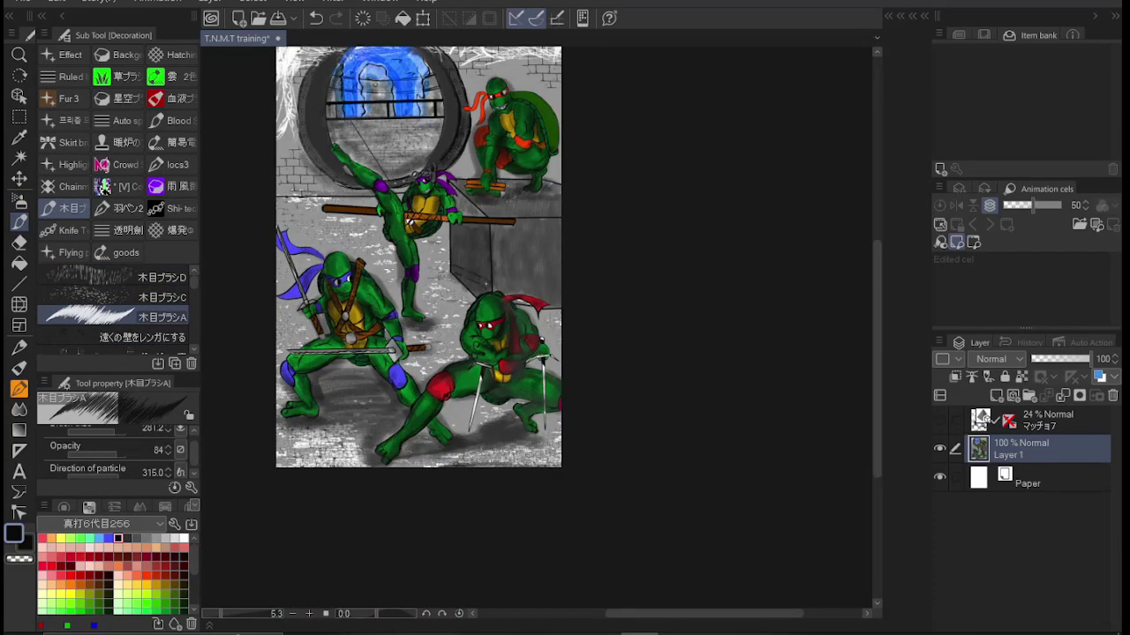
{"action": "left_click", "coordinate": [172, 77]}
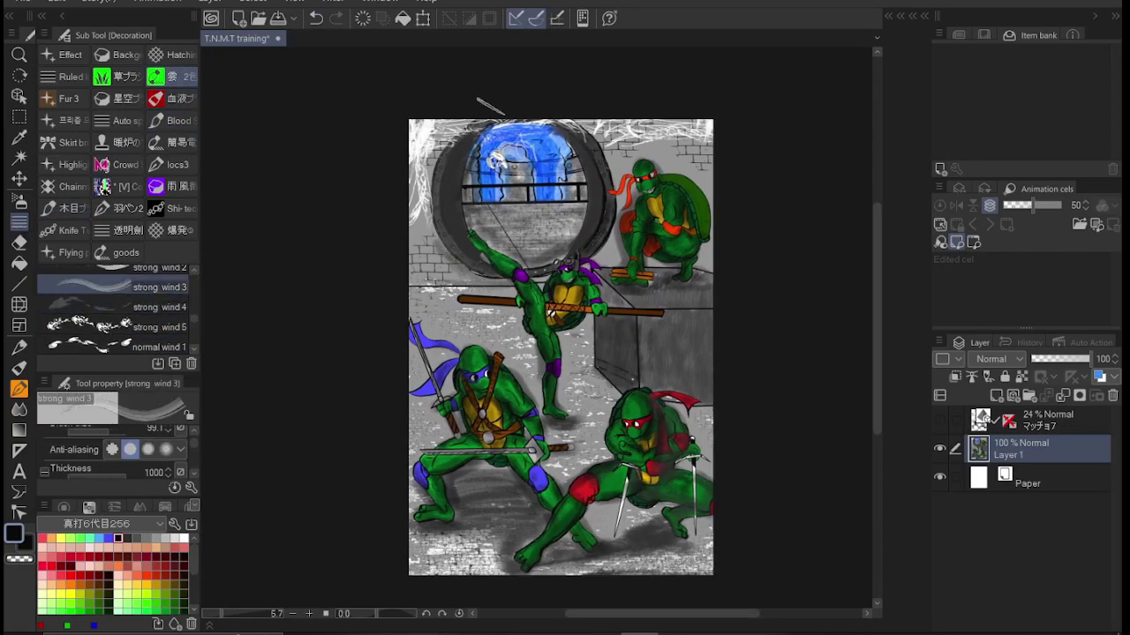
{"action": "left_click", "coordinate": [114, 307]}
{"action": "scroll", "coordinate": [520, 167], "scroll_direction": "up", "scroll_amount": 3}
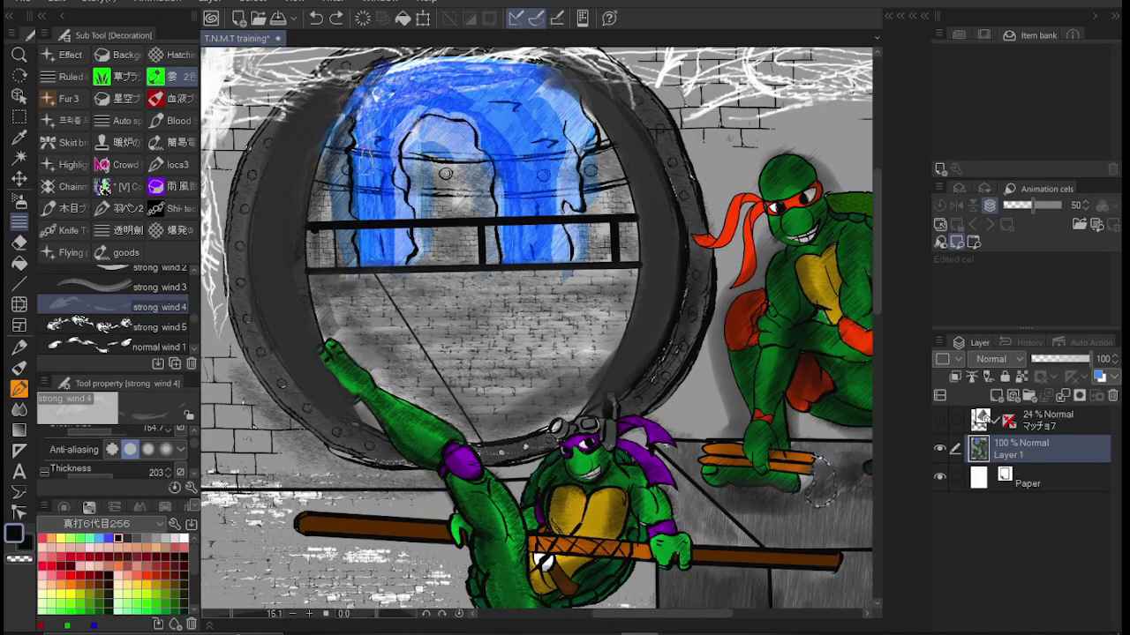
{"action": "scroll", "coordinate": [503, 266], "scroll_direction": "down", "scroll_amount": 5}
- Add warm light glows above the tunnel and at the picture's upper corners with the 햇빛 무대 조명 (경계선) brush
{"action": "left_click", "coordinate": [125, 77]}
{"action": "left_click", "coordinate": [114, 346]}
{"action": "left_click_drag", "start_coordinate": [516, 102], "coordinate": [543, 238]}
{"action": "left_click_drag", "start_coordinate": [750, 103], "coordinate": [732, 252]}
{"action": "key", "text": "ctrl+z"}
{"action": "key", "text": "ctrl+z"}
{"action": "scroll", "coordinate": [565, 142], "scroll_direction": "up", "scroll_amount": 3}
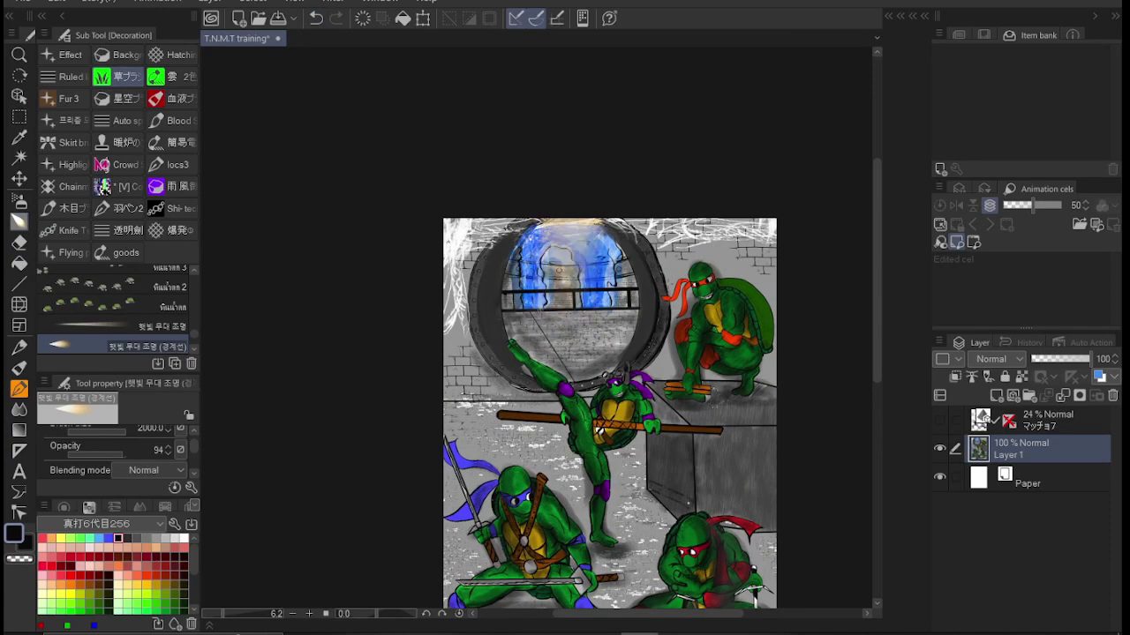
{"action": "scroll", "coordinate": [429, 153], "scroll_direction": "down", "scroll_amount": 4}
- Darken the background walls, ledge and floor around the figures with the Soft_1.10.9 airbrush in black
{"action": "key", "text": "p"}
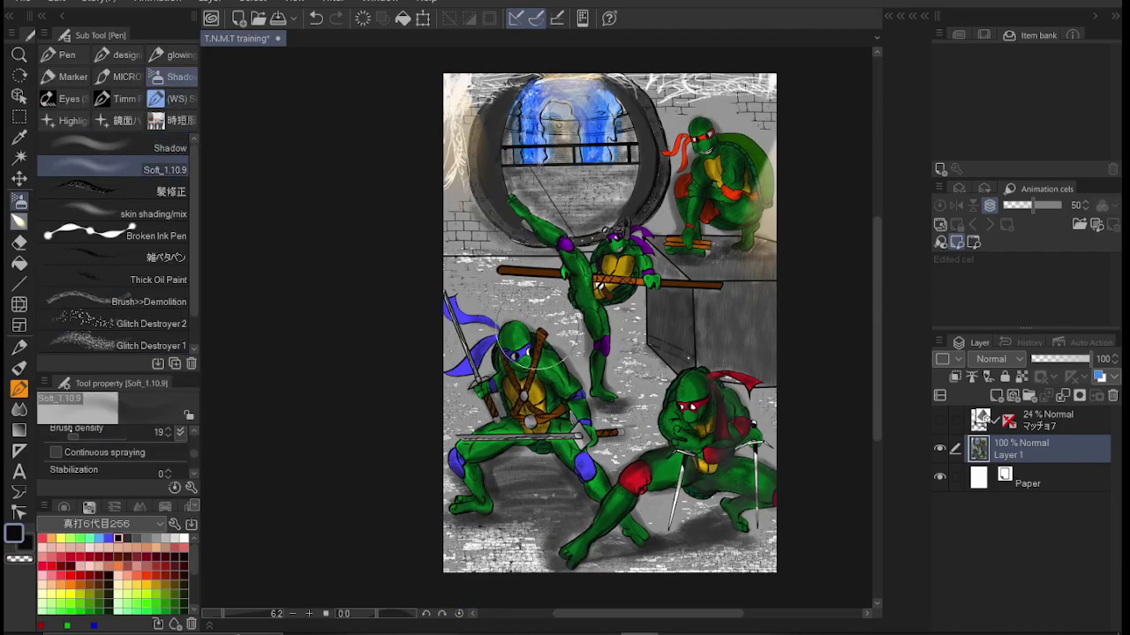
{"action": "mouse_move", "coordinate": [600, 284]}
{"action": "left_mouse_down"}
{"action": "mouse_move", "coordinate": [453, 378]}
{"action": "mouse_move", "coordinate": [441, 555]}
{"action": "mouse_move", "coordinate": [681, 151]}
{"action": "mouse_move", "coordinate": [516, 237]}
{"action": "mouse_move", "coordinate": [716, 390]}
{"action": "left_mouse_up"}
- Try the Artistic filter in Color and lines mode with line thickness 40, line simplicity 60 and line density 60
{"action": "left_click", "coordinate": [333, 3]}
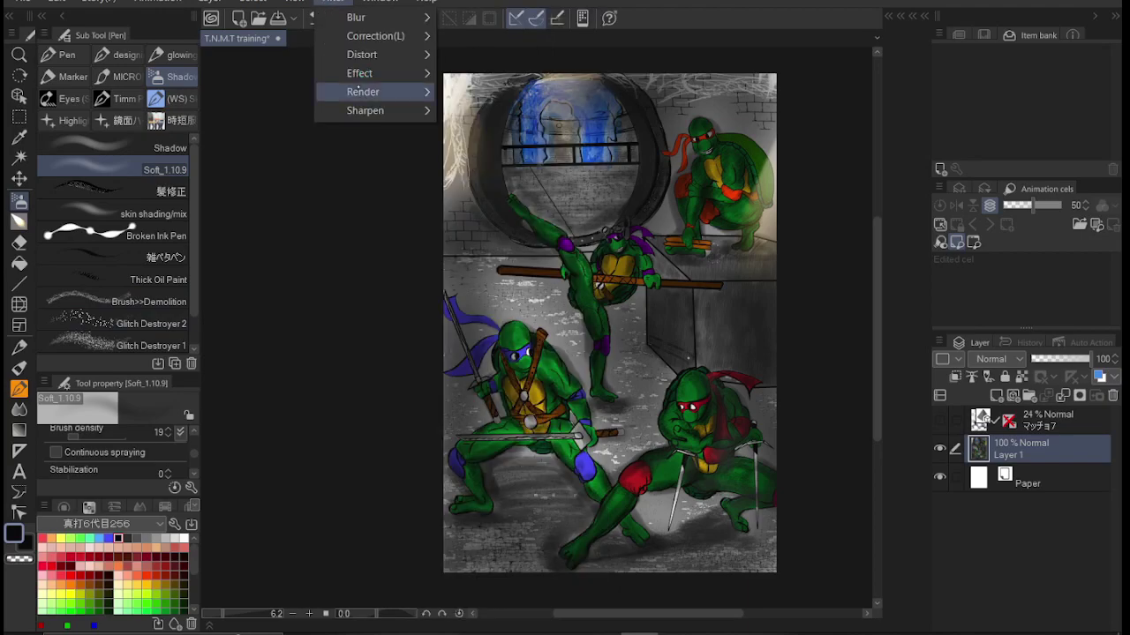
{"action": "left_click", "coordinate": [459, 72]}
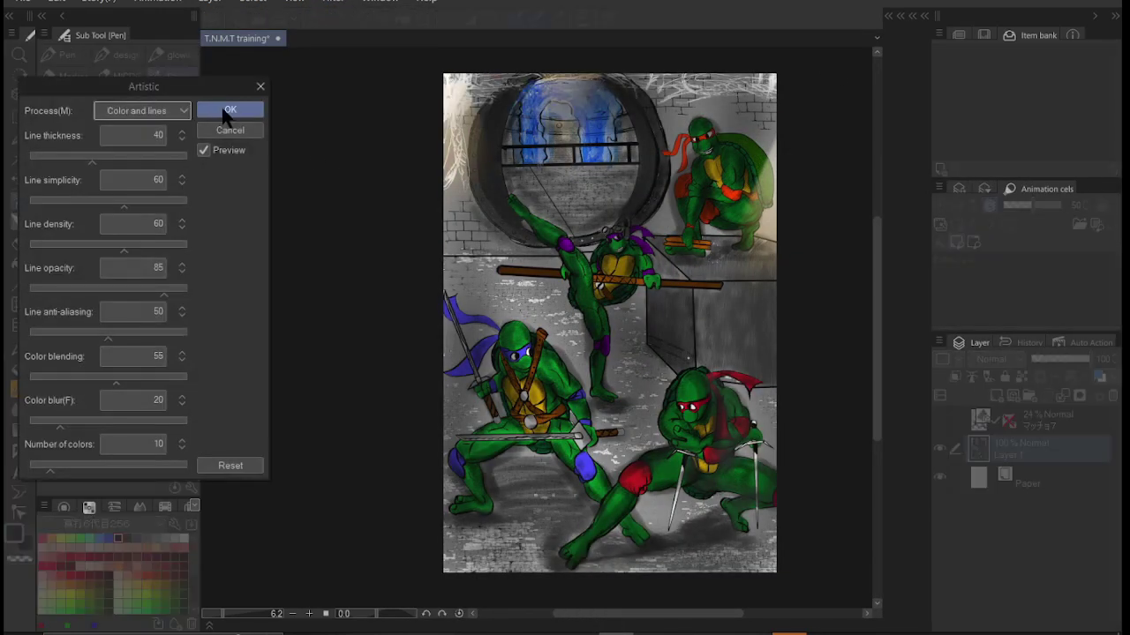
{"action": "left_click", "coordinate": [221, 114]}
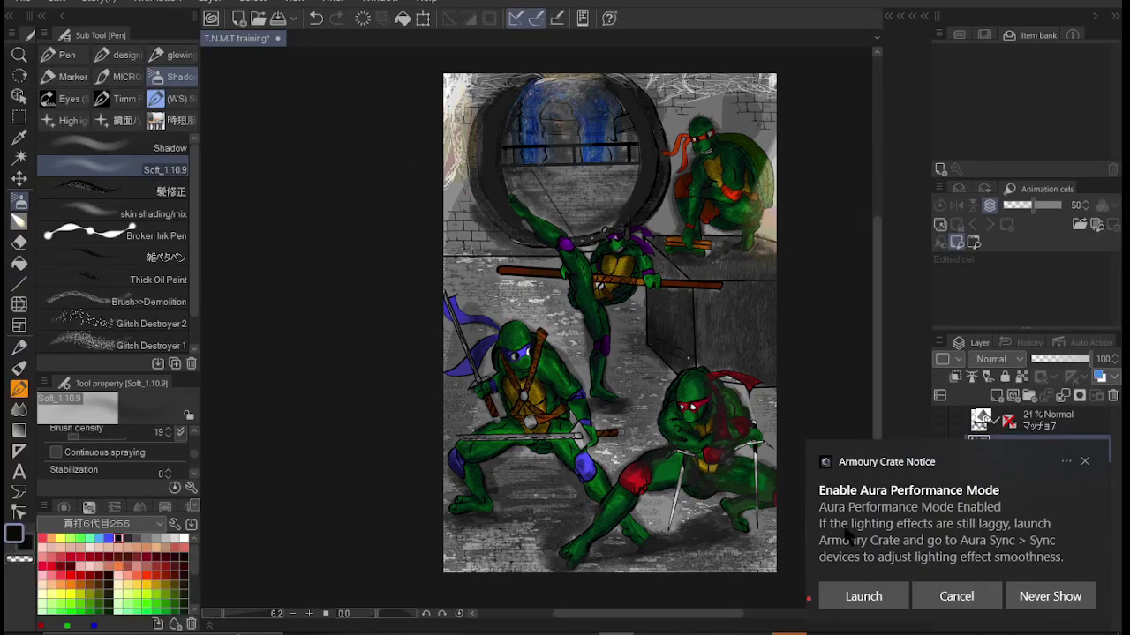
{"action": "scroll", "coordinate": [723, 53], "scroll_direction": "up", "scroll_amount": 5}
{"action": "left_click", "coordinate": [315, 17]}
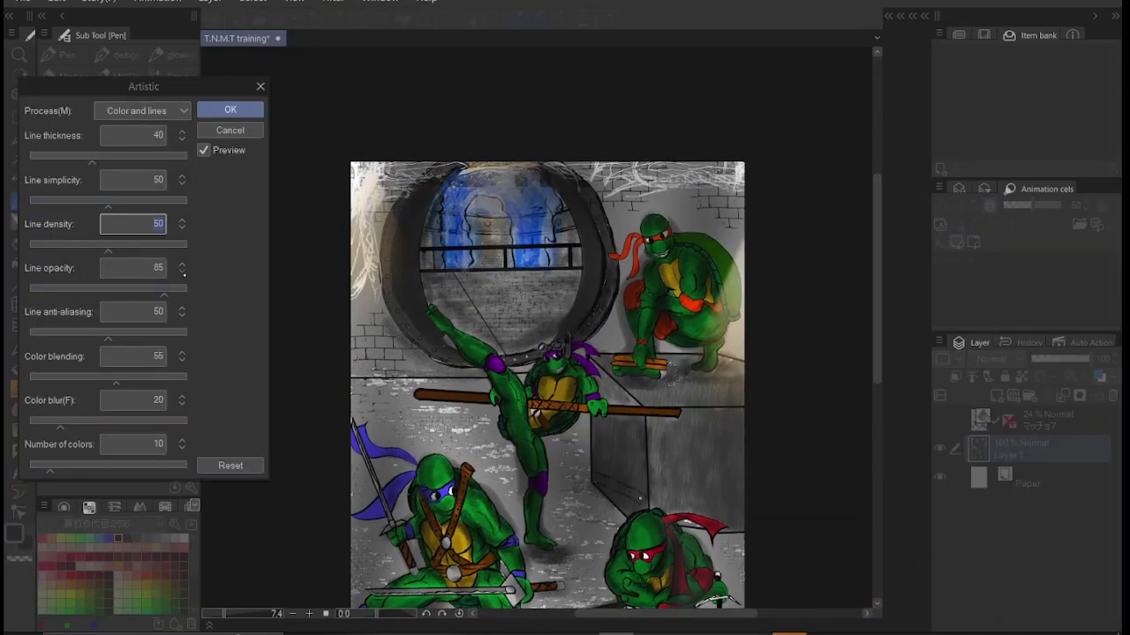
- Apply the Artistic filter in Color and lines mode with line simplicity 50 and line density 50
{"action": "left_click", "coordinate": [231, 110]}
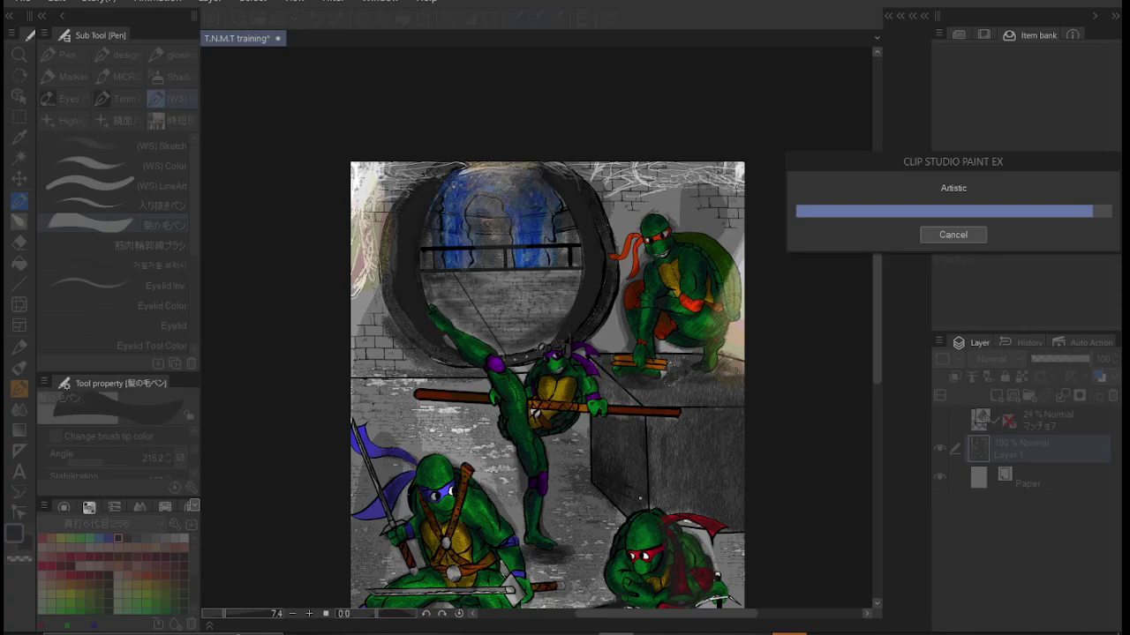
{"action": "scroll", "coordinate": [559, 323], "scroll_direction": "down", "scroll_amount": 2}
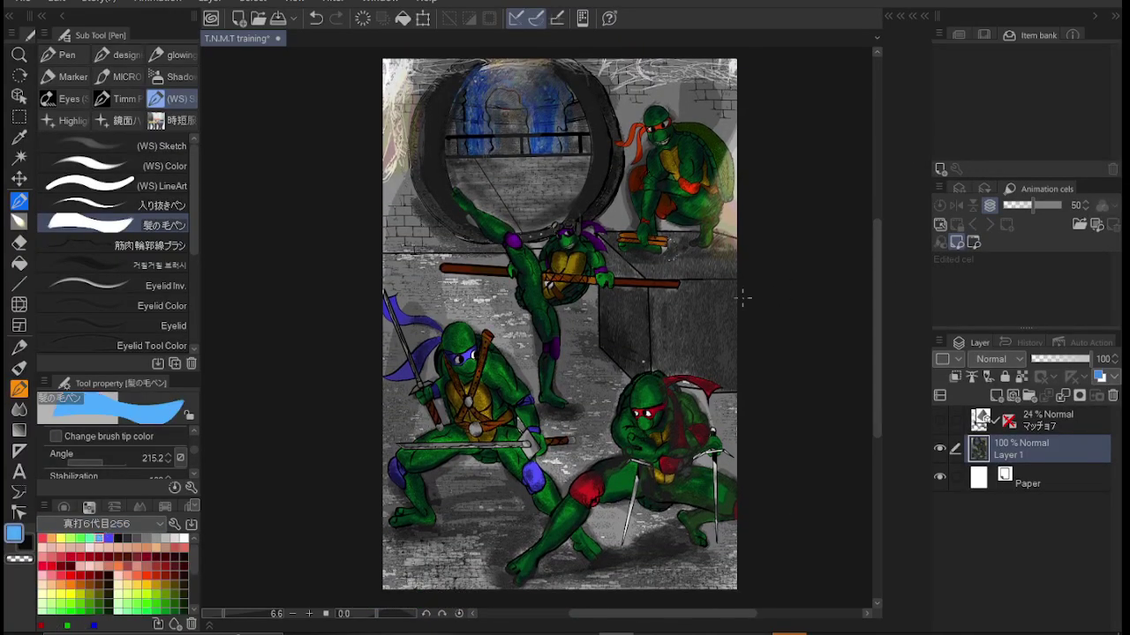
- Handwrite the artist's signature in light blue beside the lower-right figure's sai, using the 髪の毛ペン pen at size 9
{"action": "scroll", "coordinate": [717, 393], "scroll_direction": "up", "scroll_amount": 5}
{"action": "key", "text": "ctrl+z"}
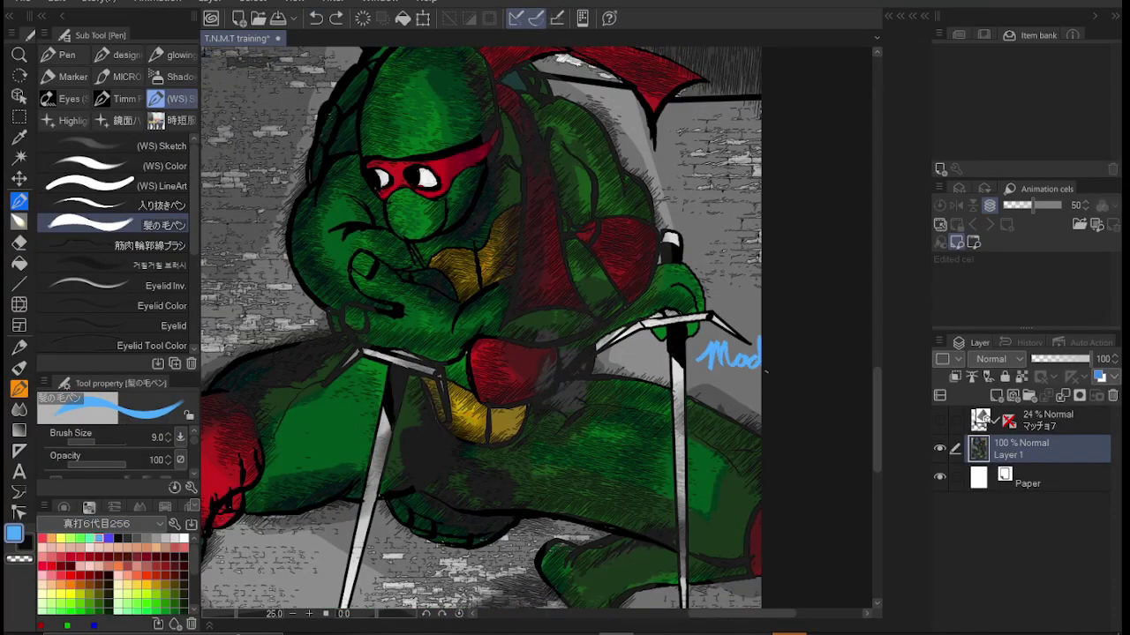